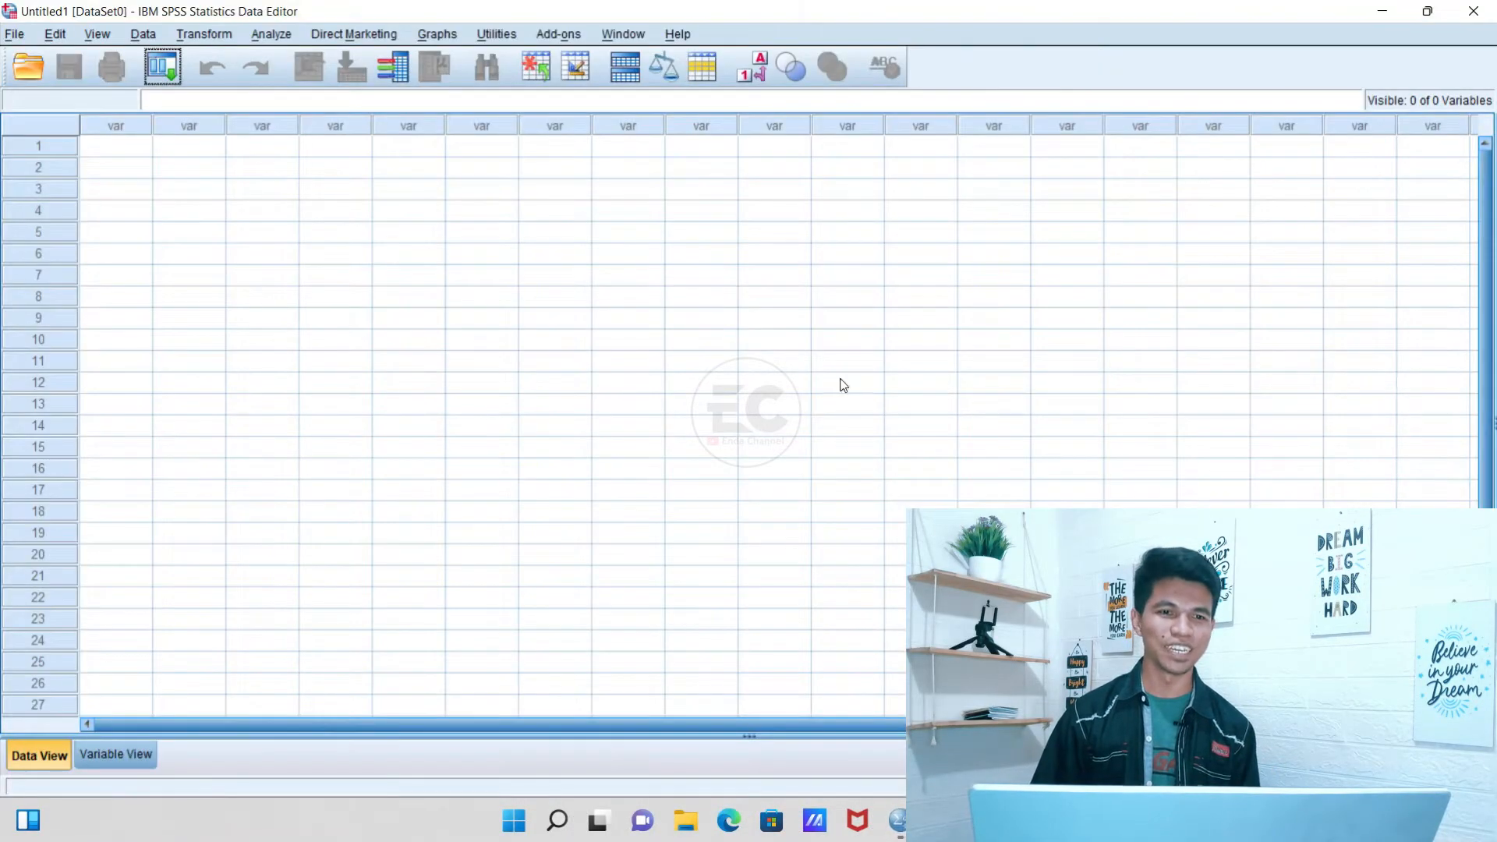
Examine the empty dataset in both Data View and Variable View, and the list of available analyses
click(148, 153)
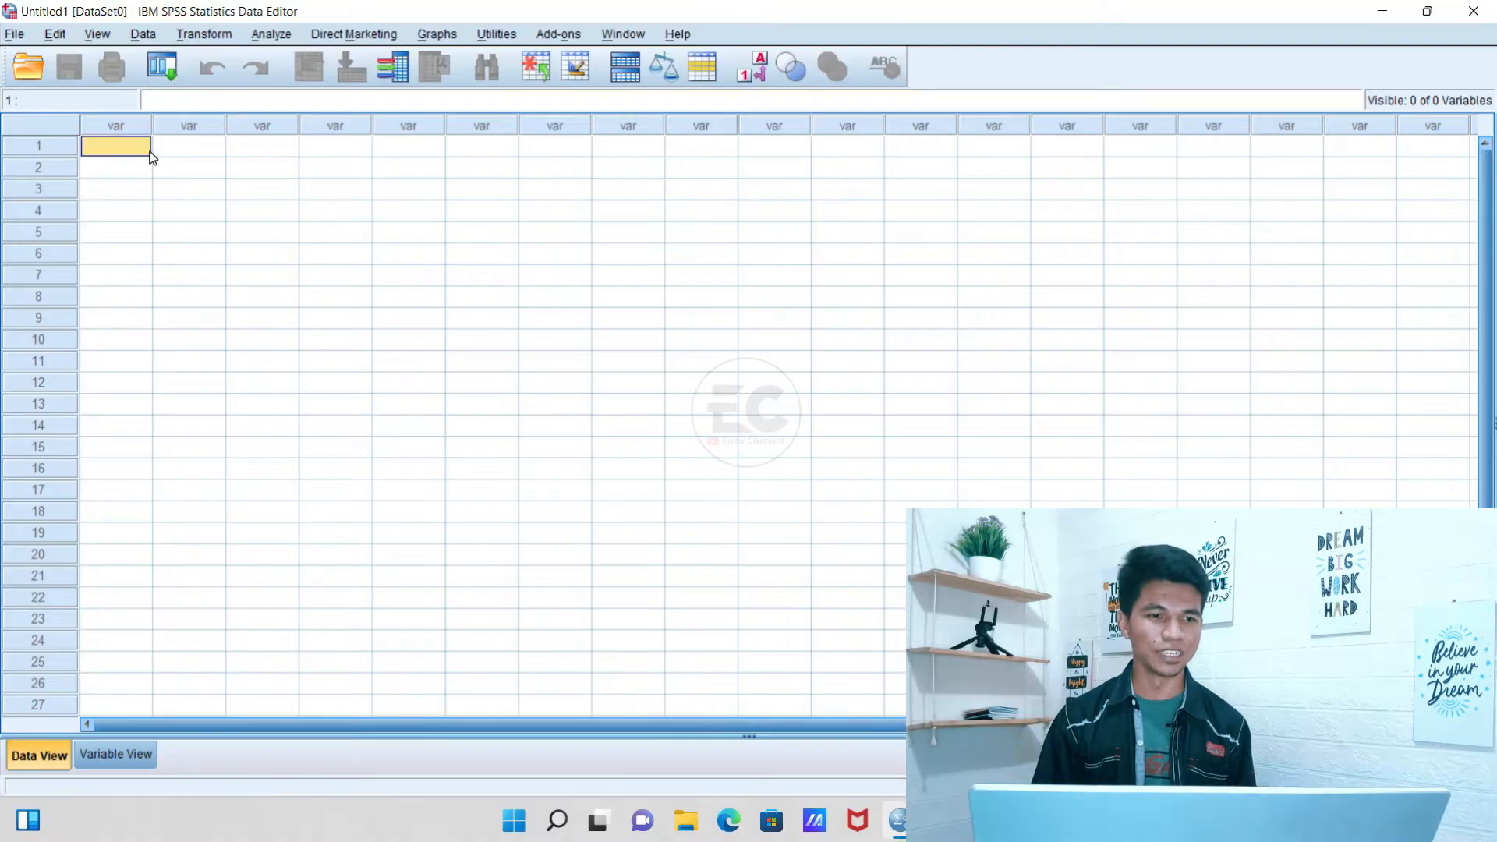
click(128, 753)
click(41, 756)
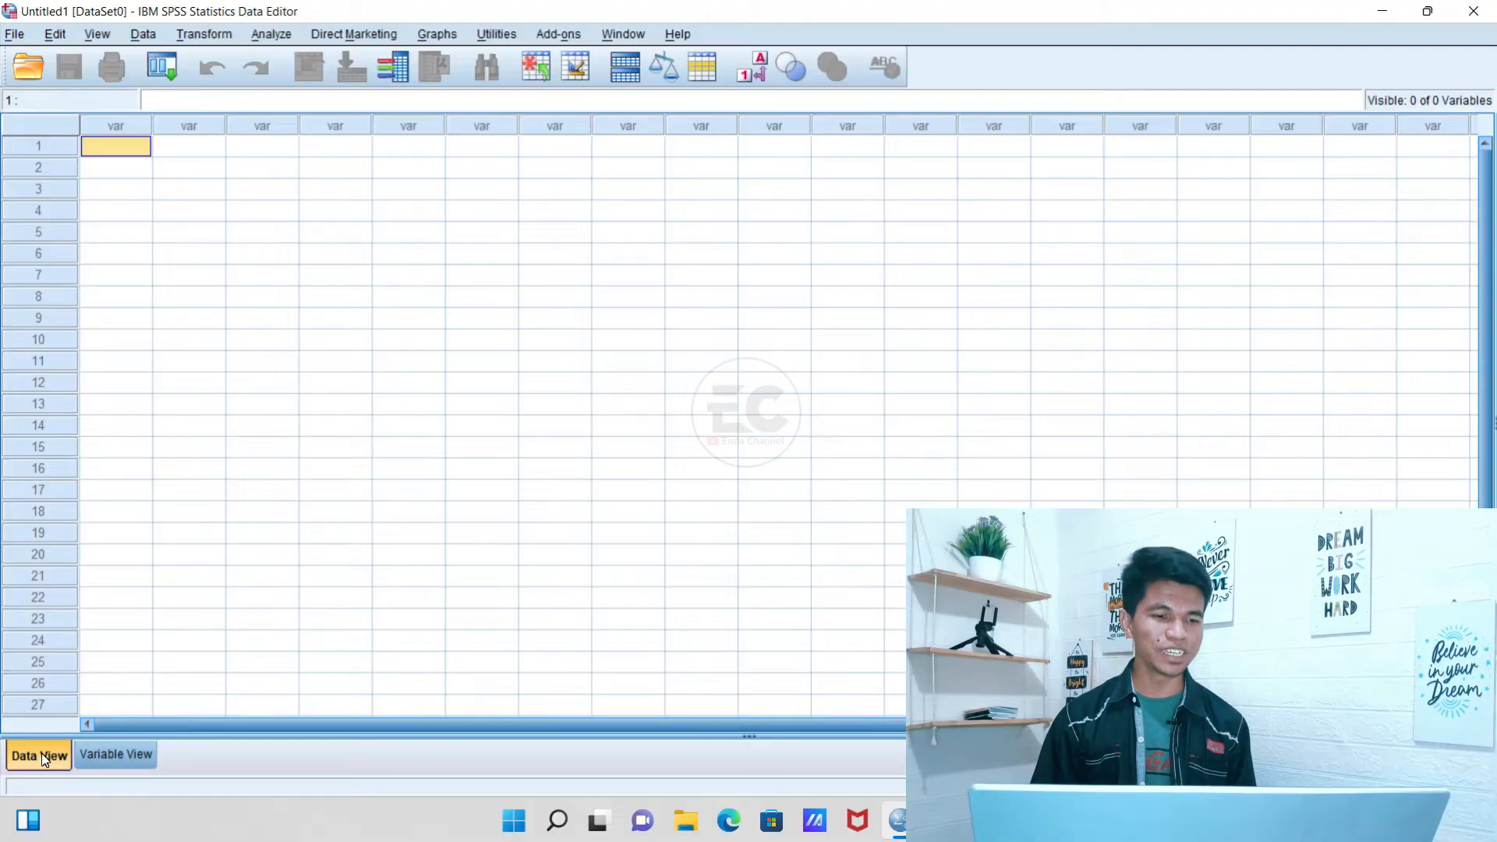
click(126, 757)
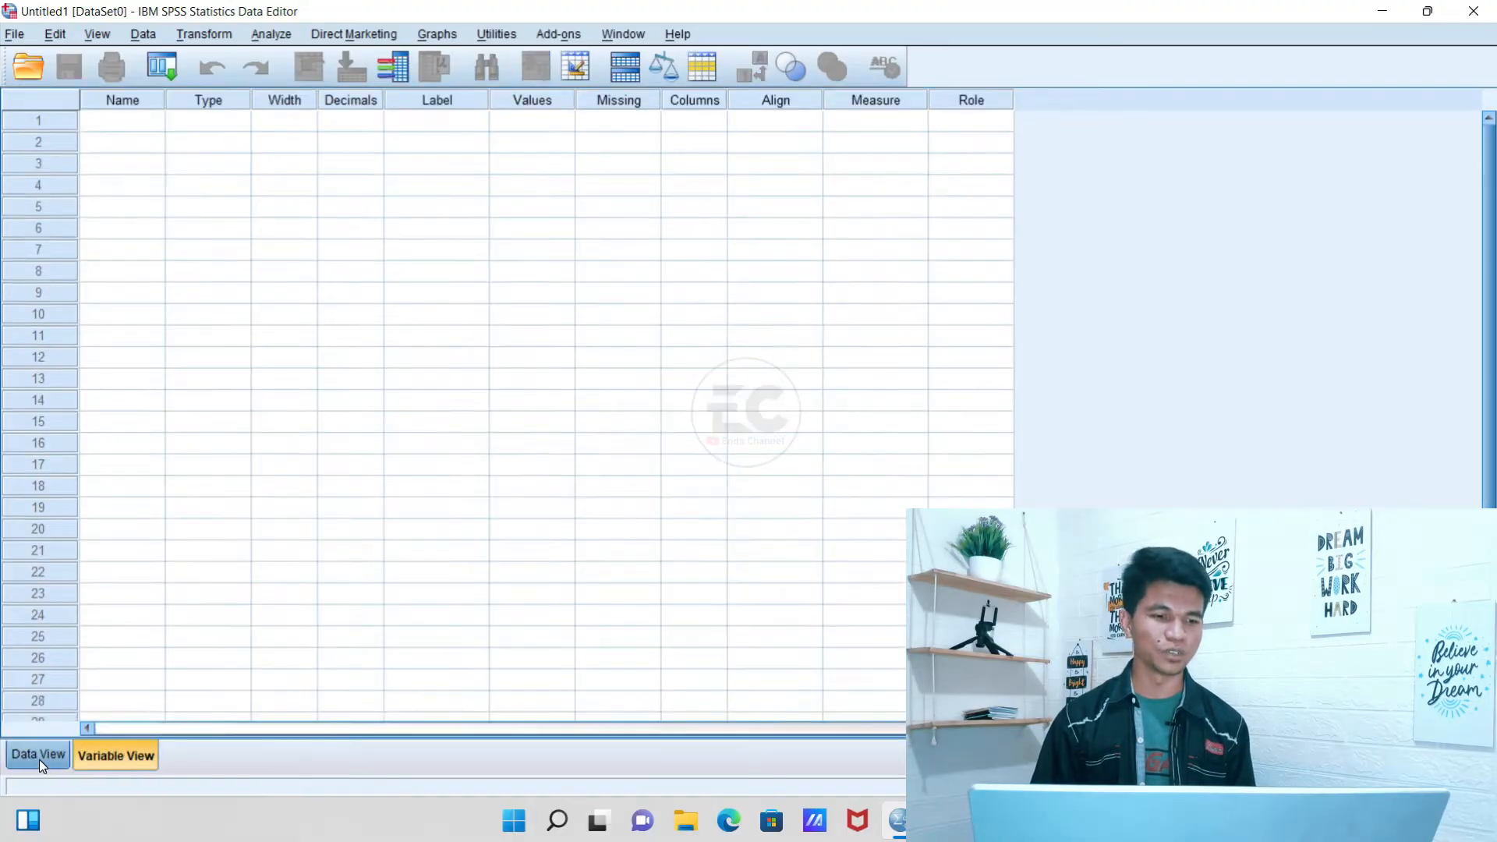
click(39, 756)
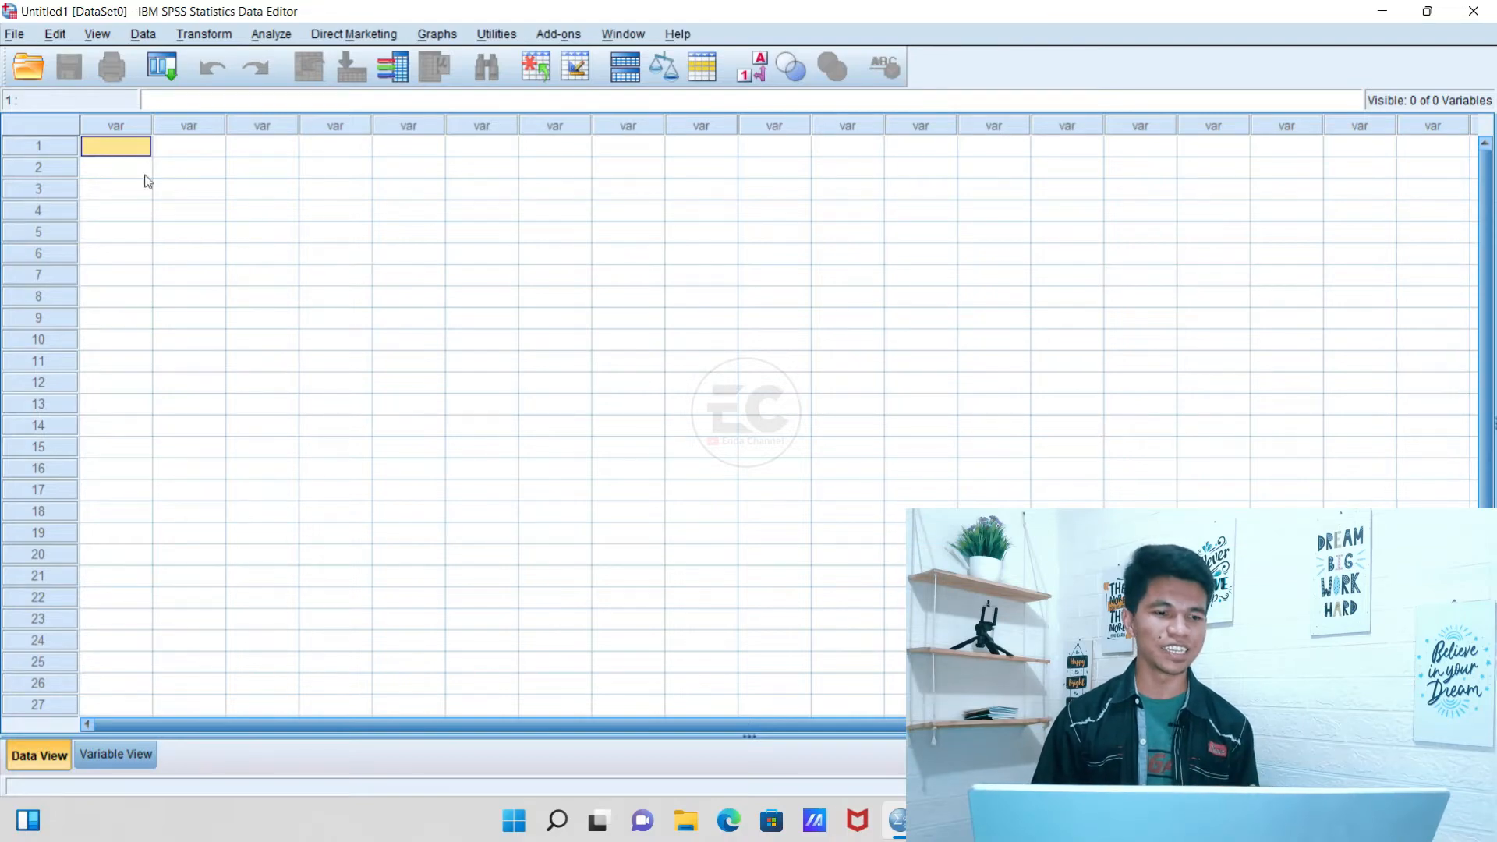
click(114, 760)
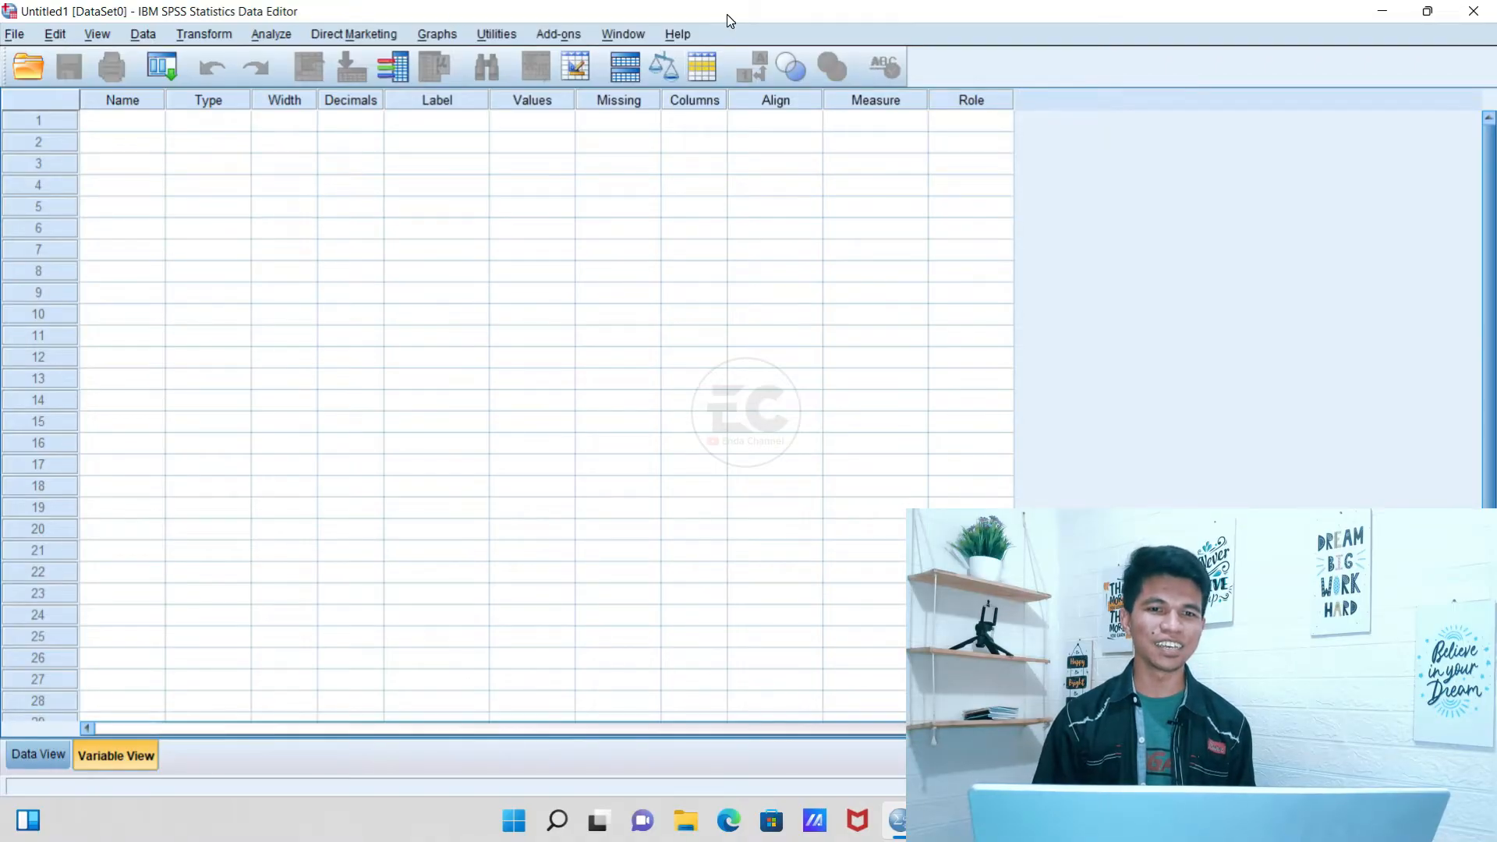
click(271, 34)
mouse_move(410, 104)
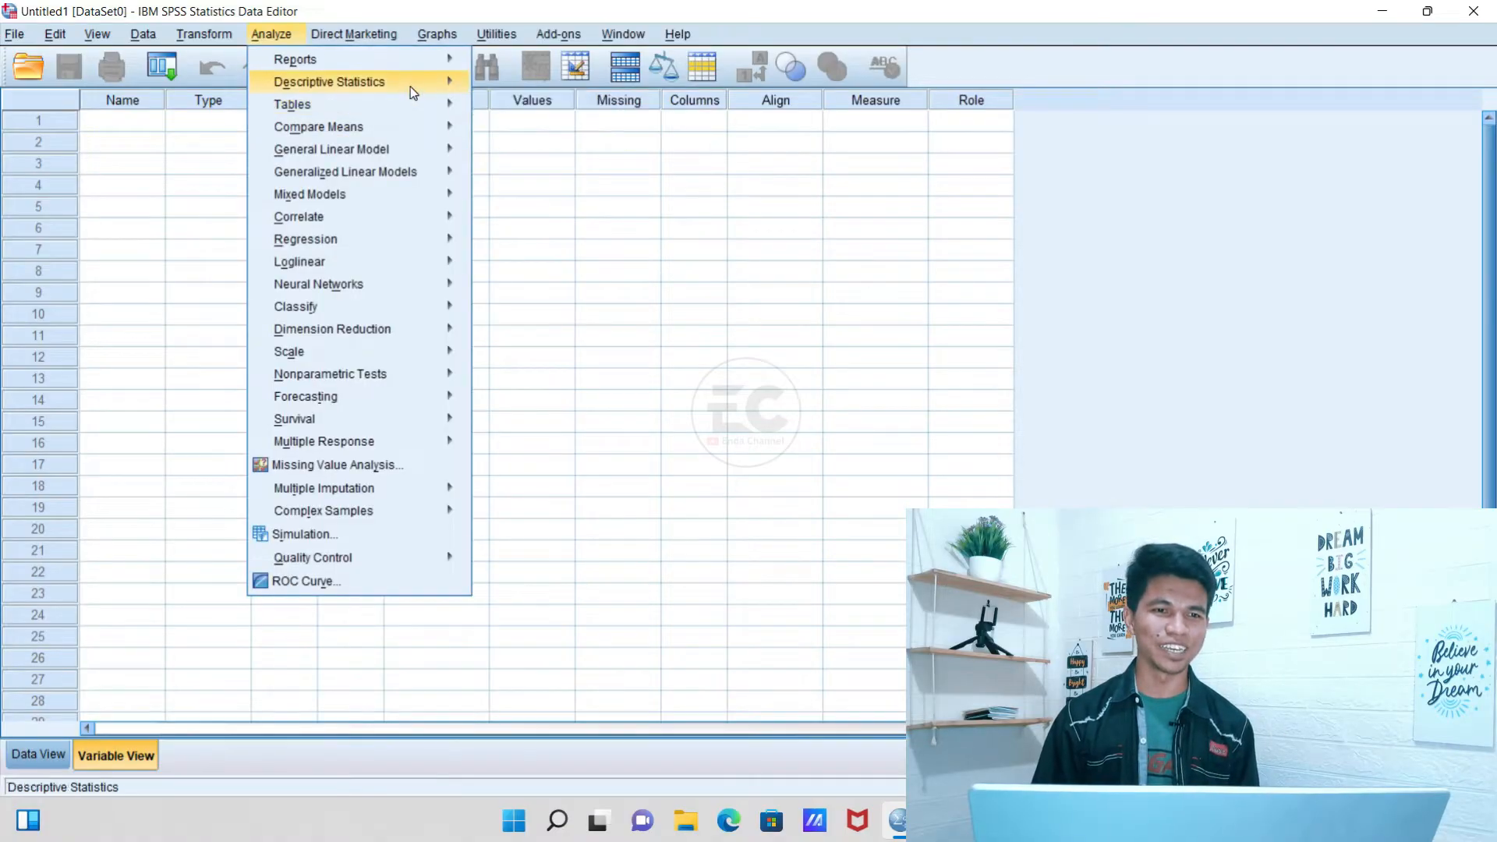
click(521, 293)
click(121, 123)
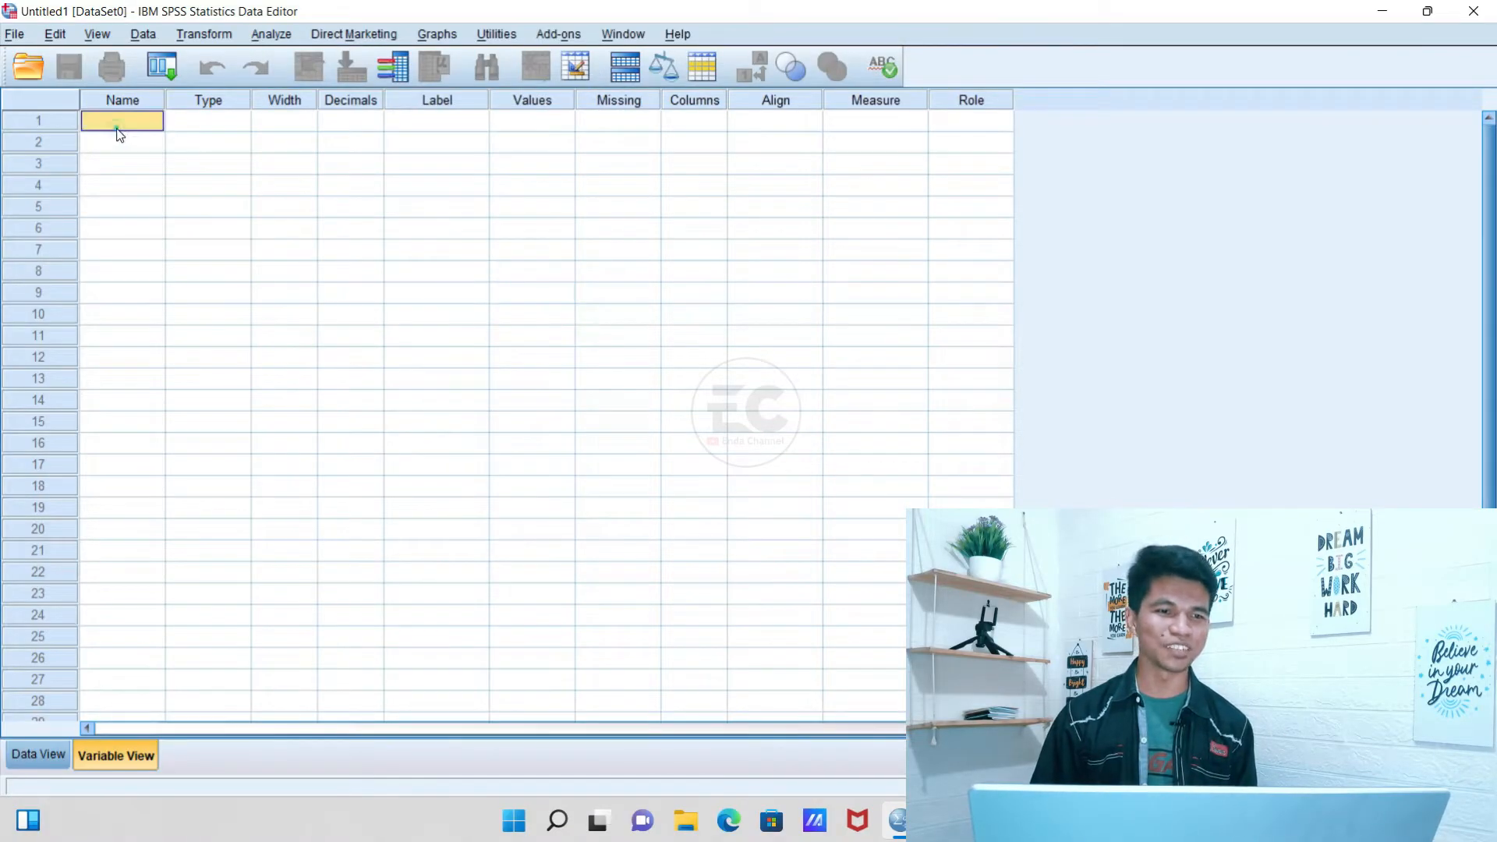
click(45, 757)
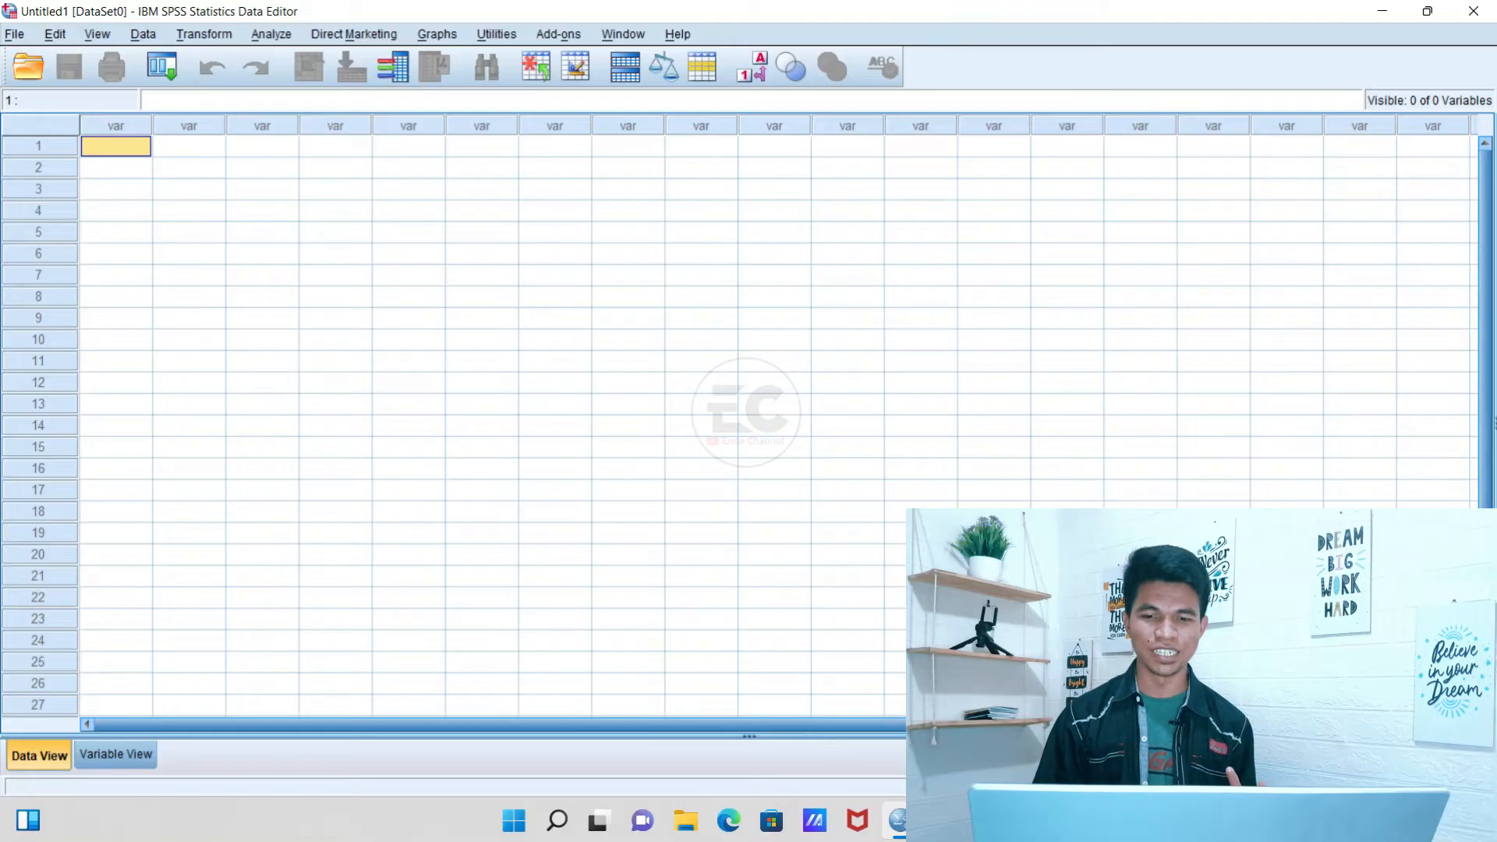
Switch to the Data excel praktik workbook in Excel and examine the Promosi (X) and Penjualan (Y) values on Sheet3
click(942, 820)
click(1045, 725)
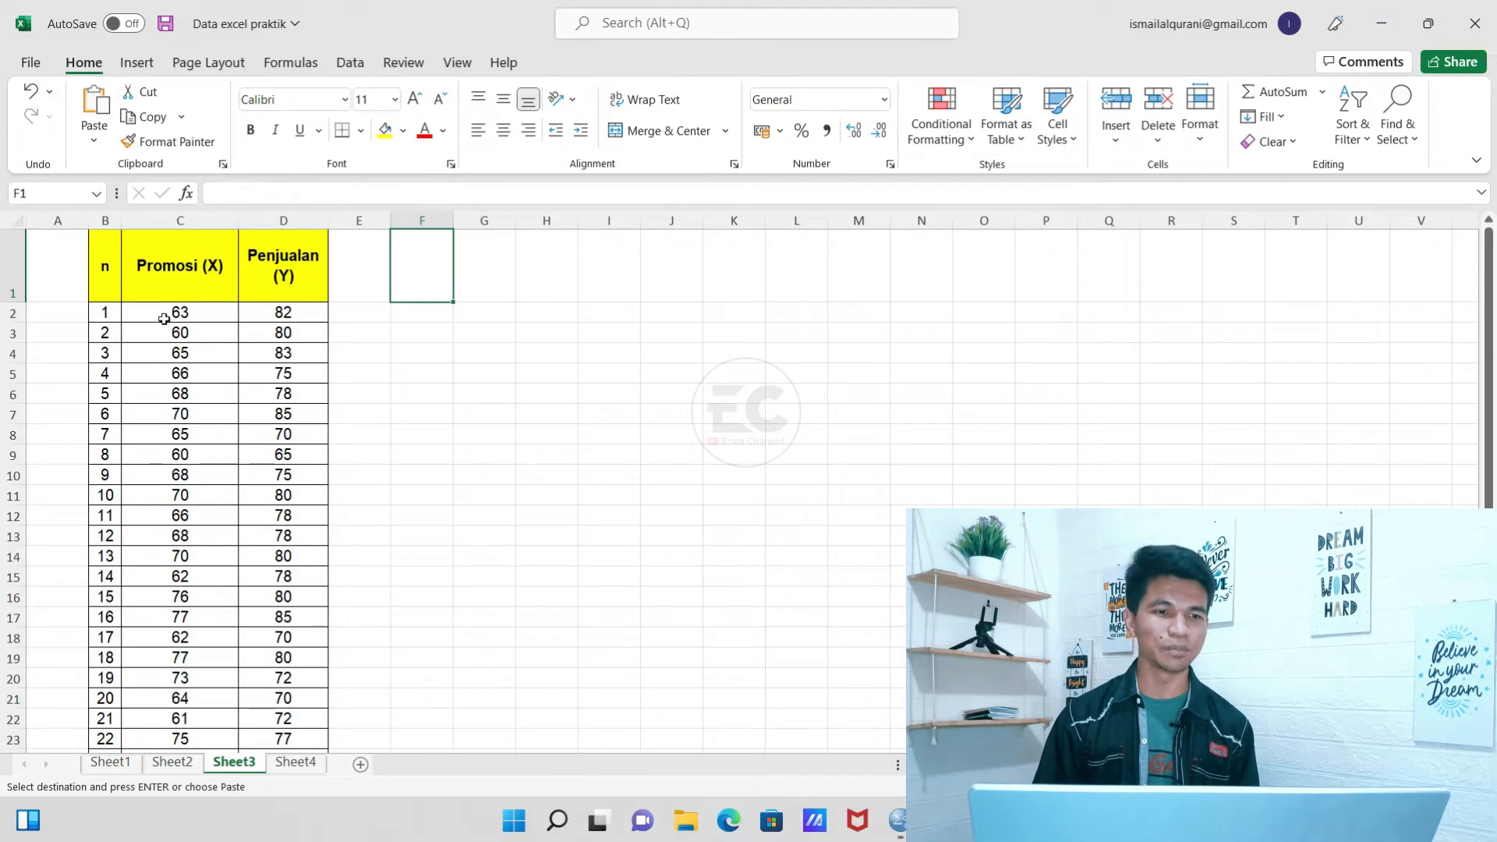
drag(156, 314, 283, 409)
click(187, 308)
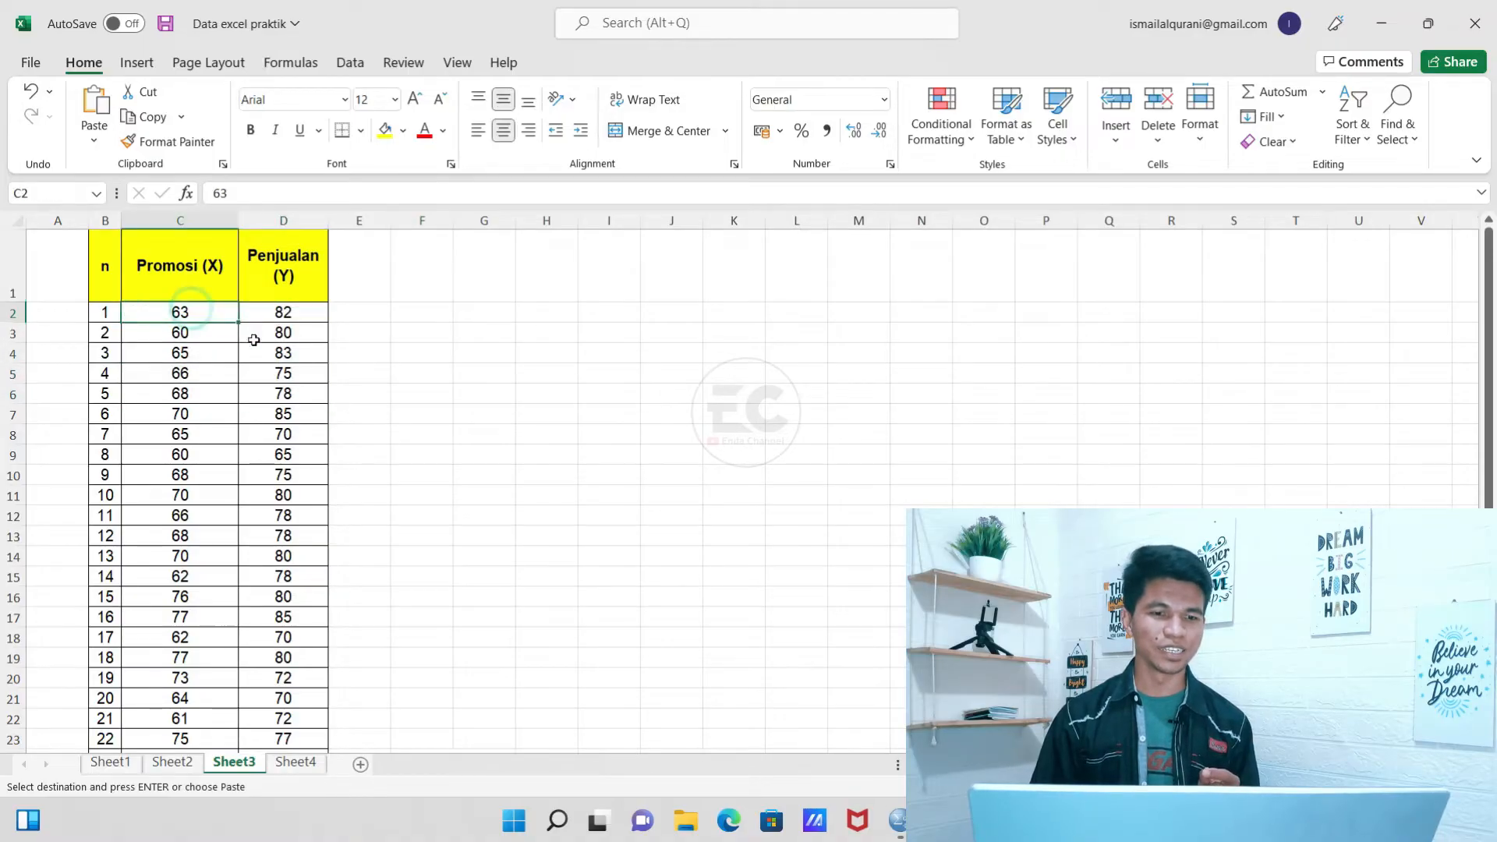
Switch to SPSS and enter 12, 13 and 14 in the first three rows of the first column in Data View
click(897, 820)
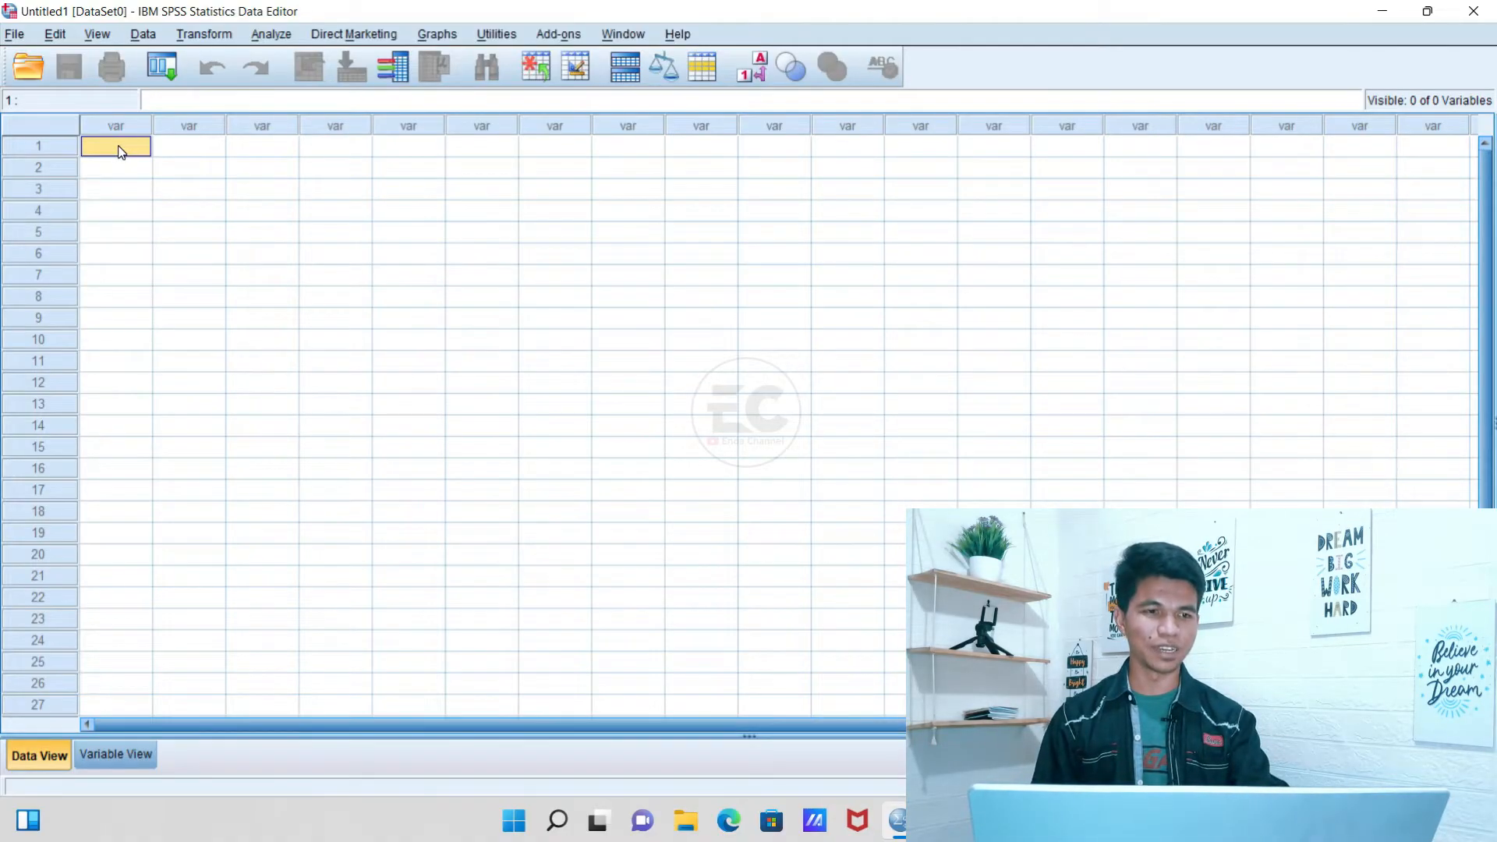
text(1)
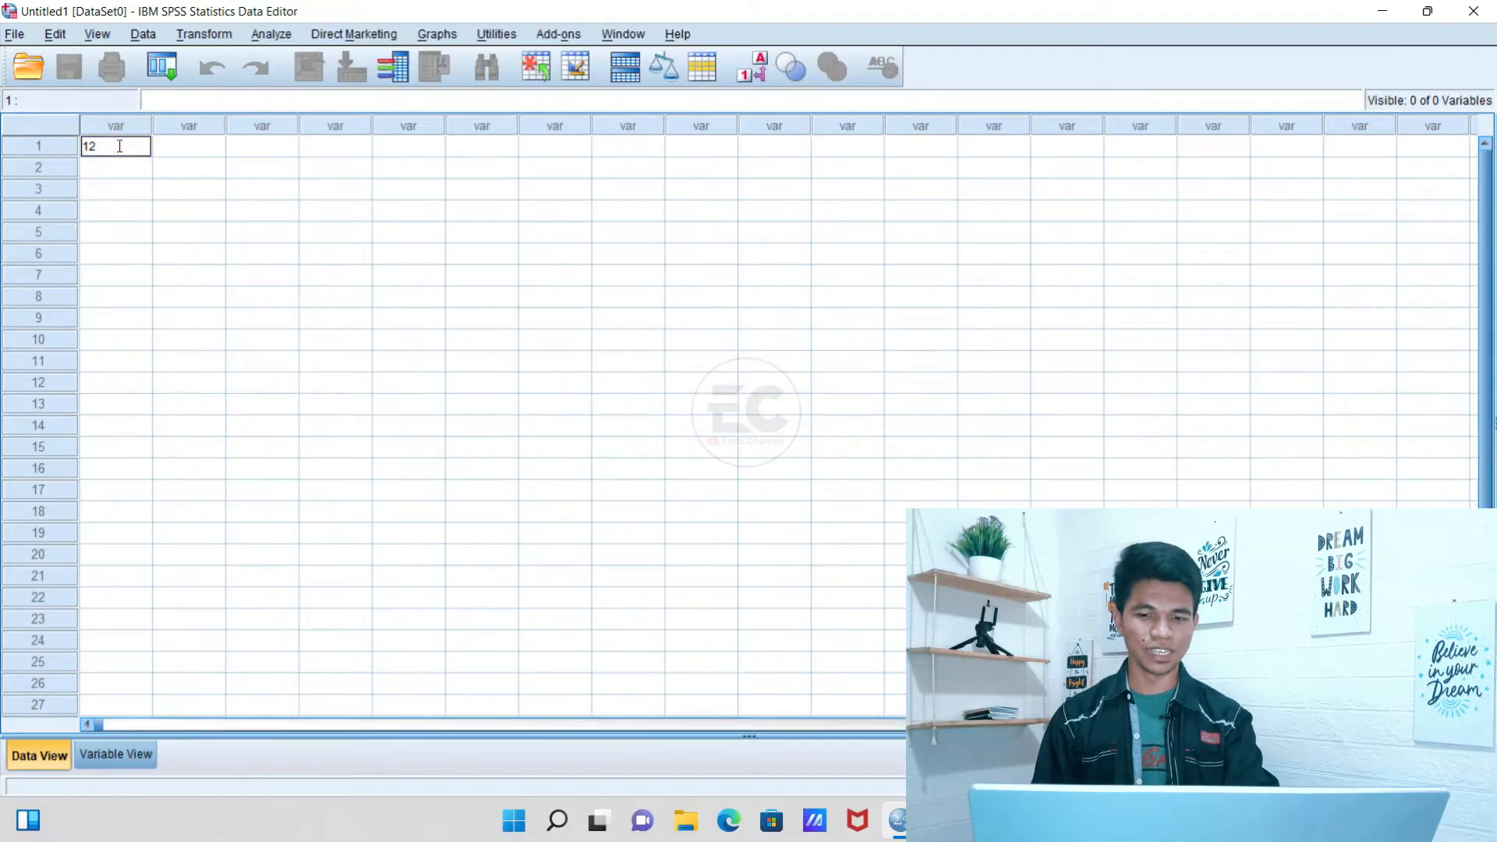
text(2)
key(Return)
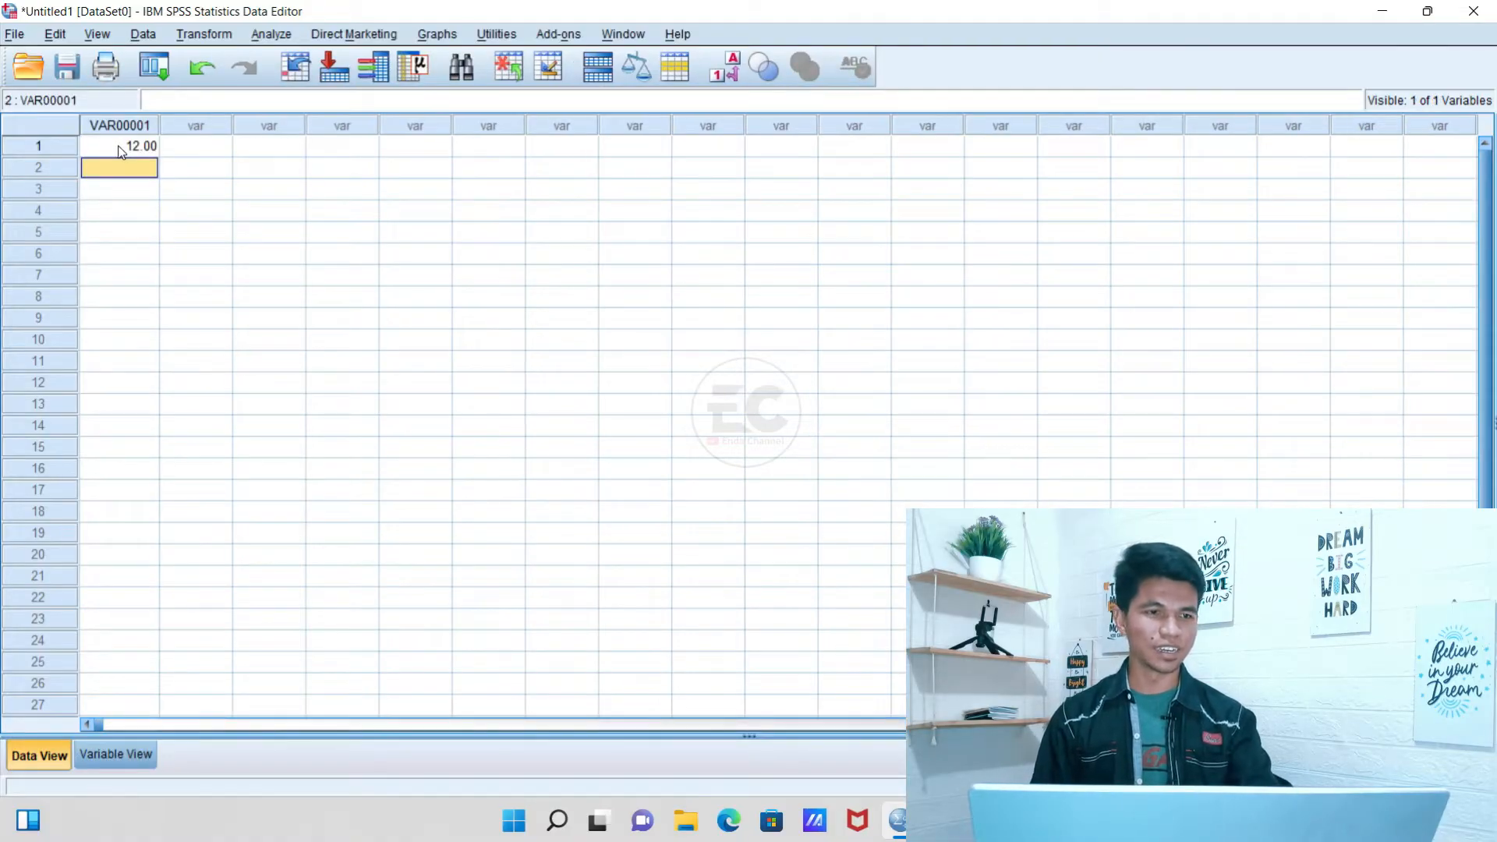
text(13)
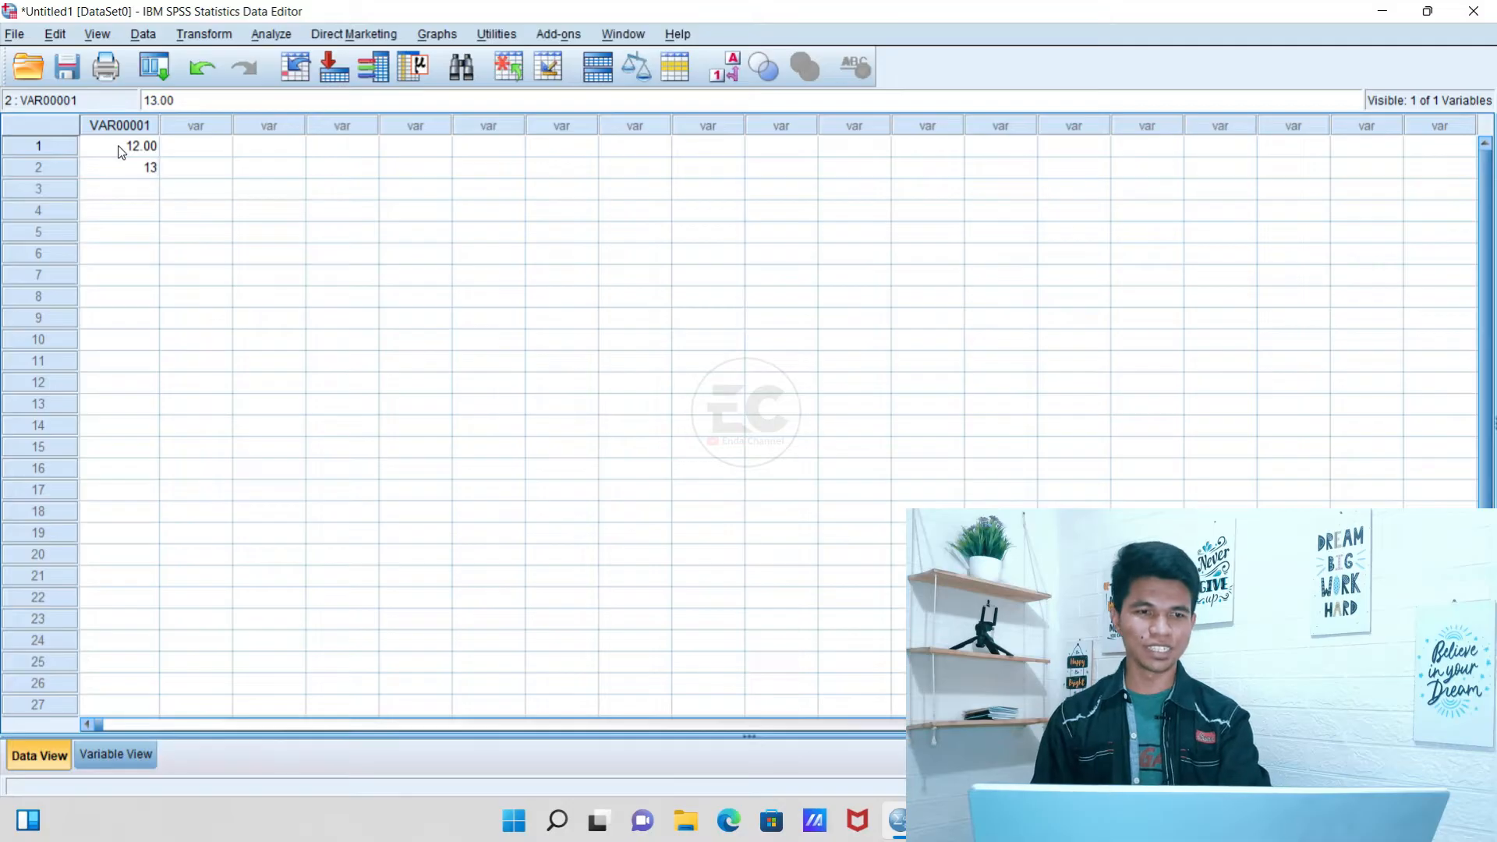
key(Return)
text(14)
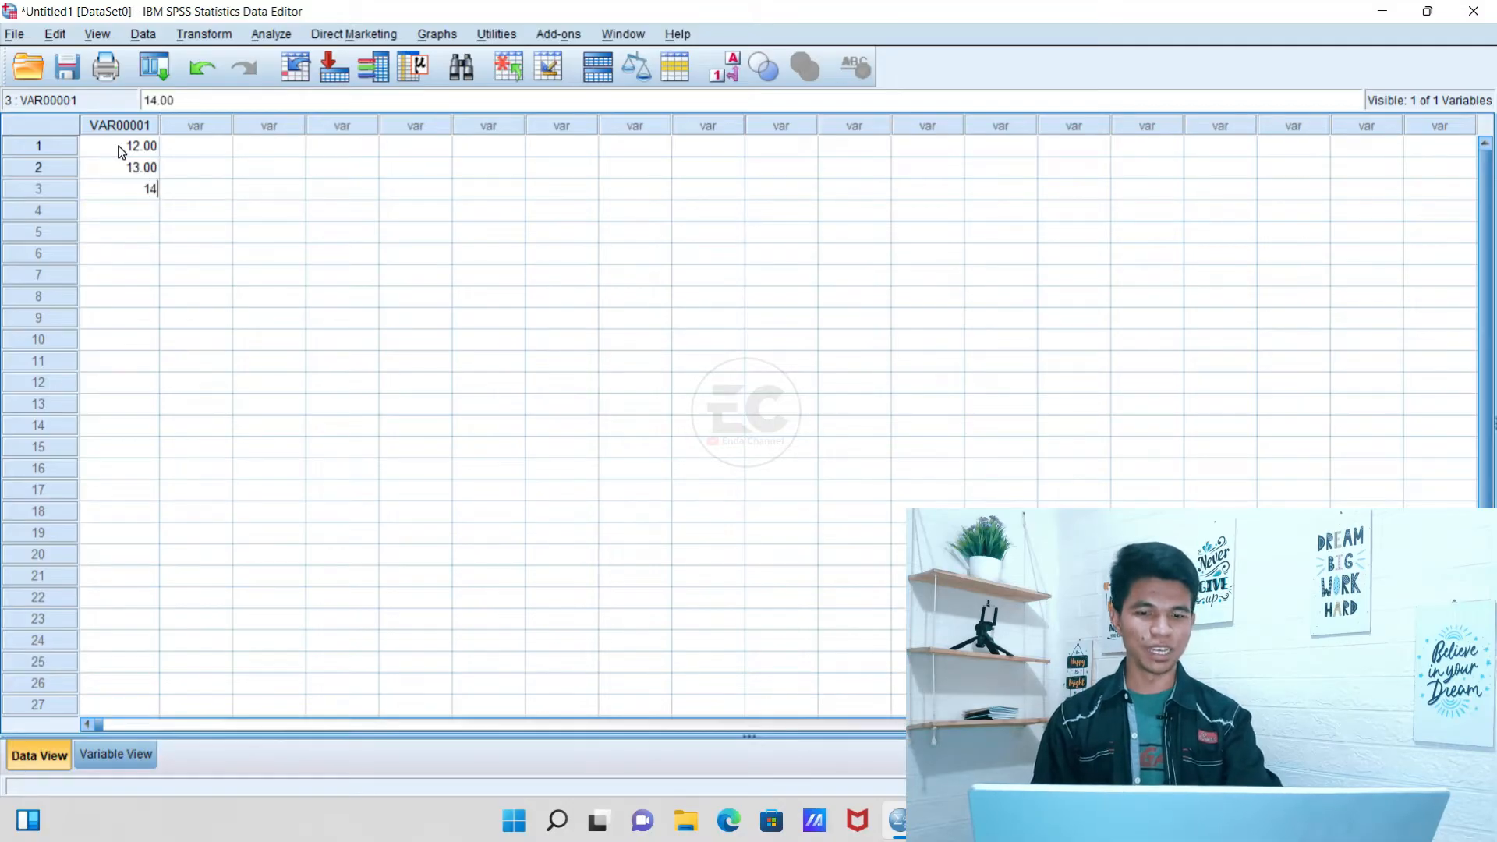
key(Return)
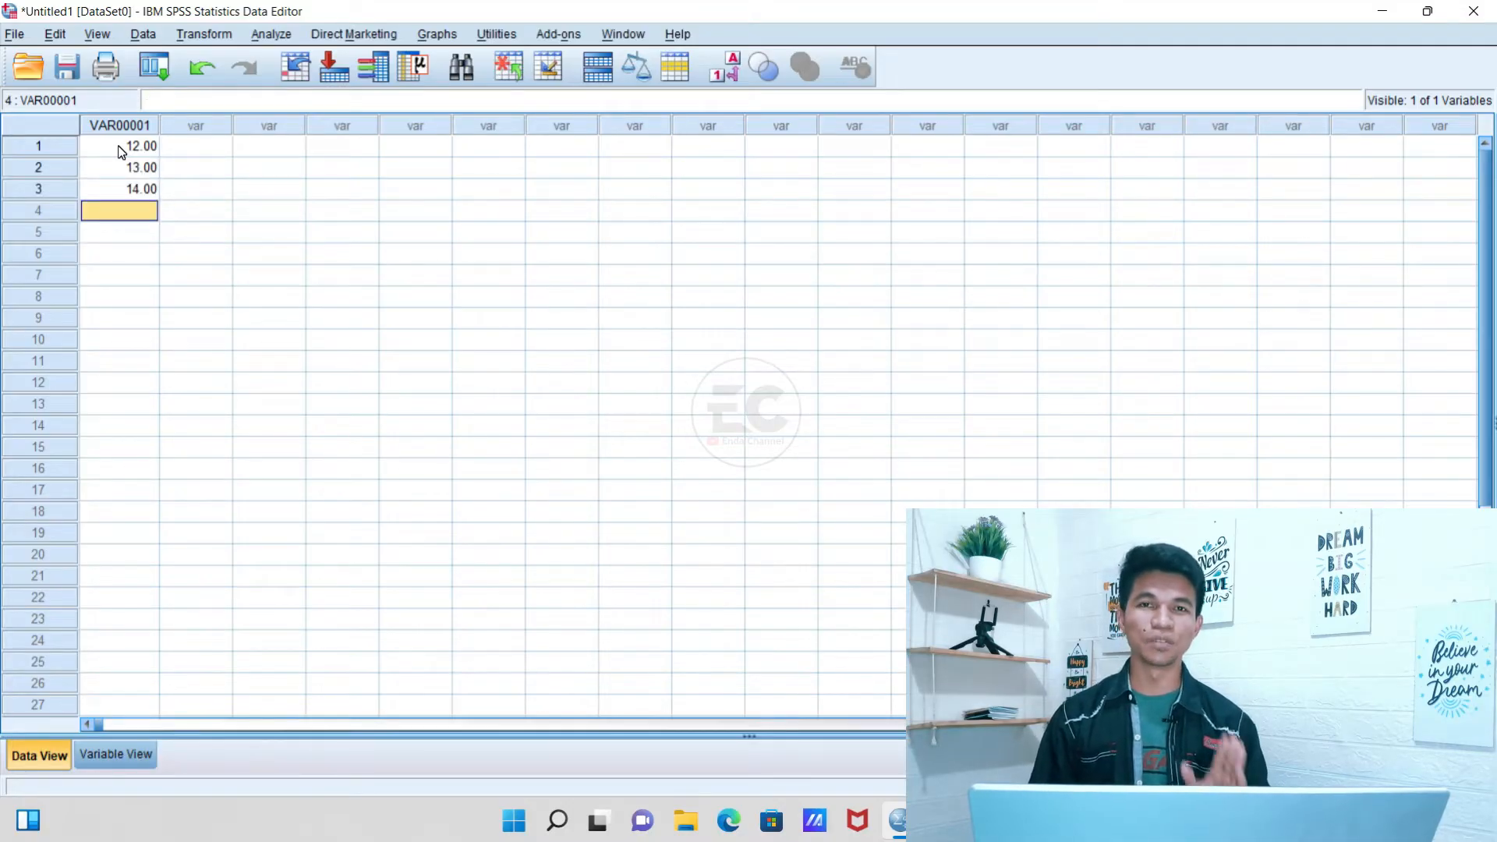
drag(121, 151, 120, 190)
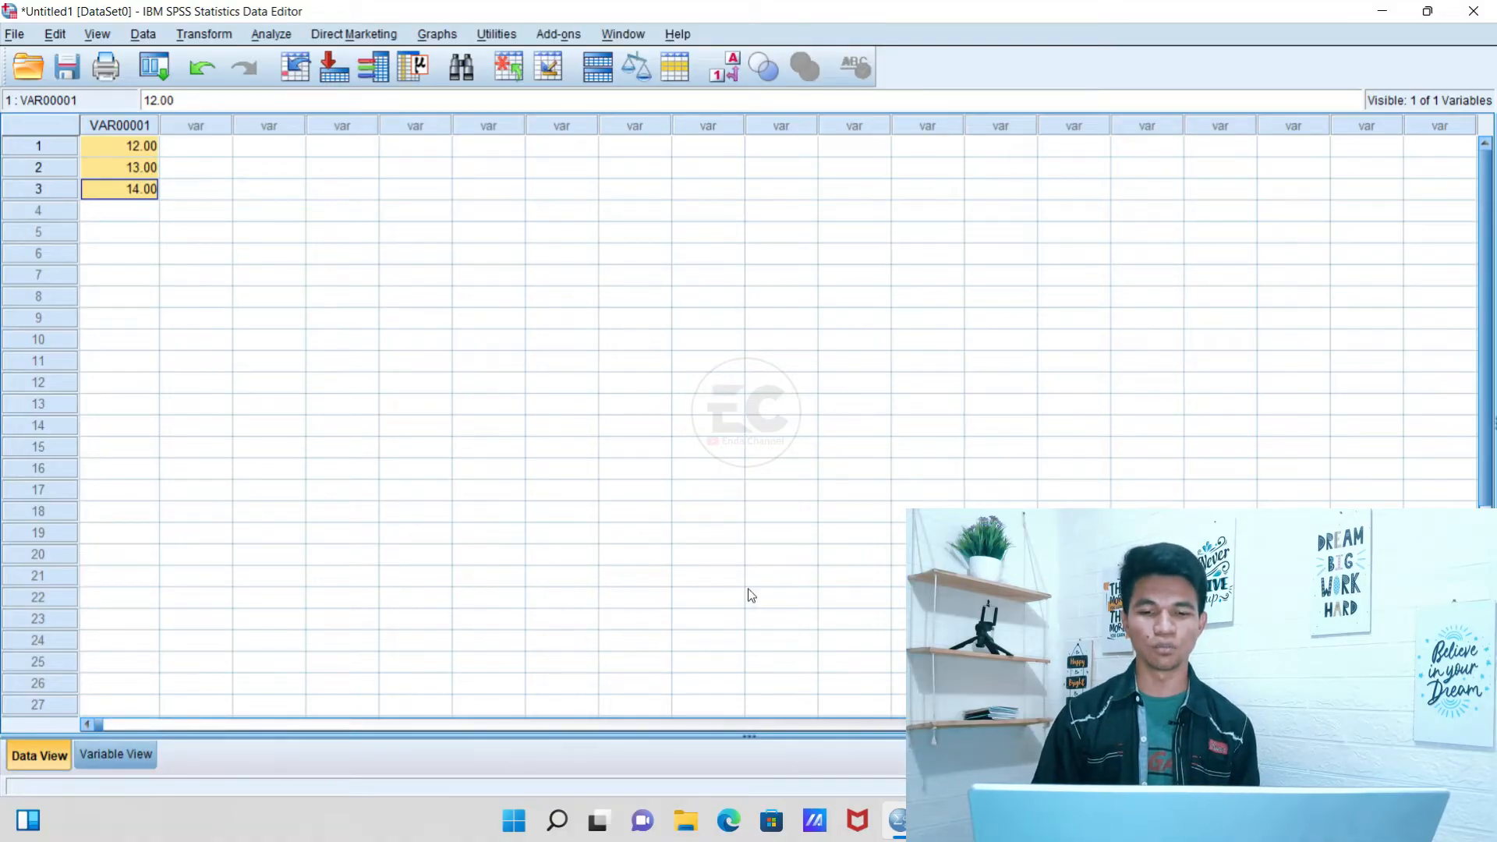
Switch back to the Excel workbook and review the Promosi (X) and Penjualan (Y) headers and their data
click(944, 820)
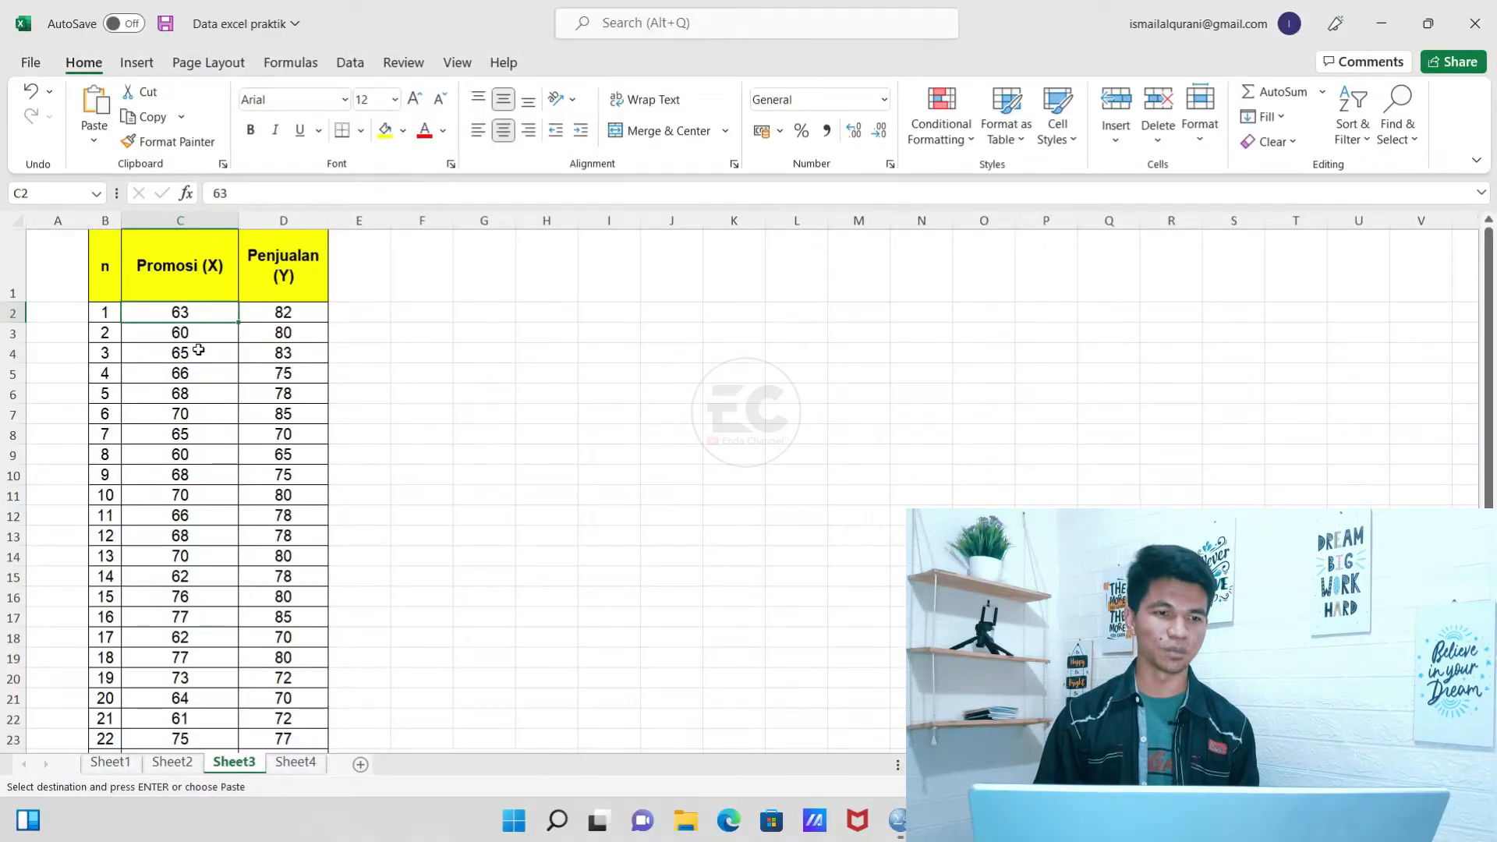
click(204, 343)
click(269, 337)
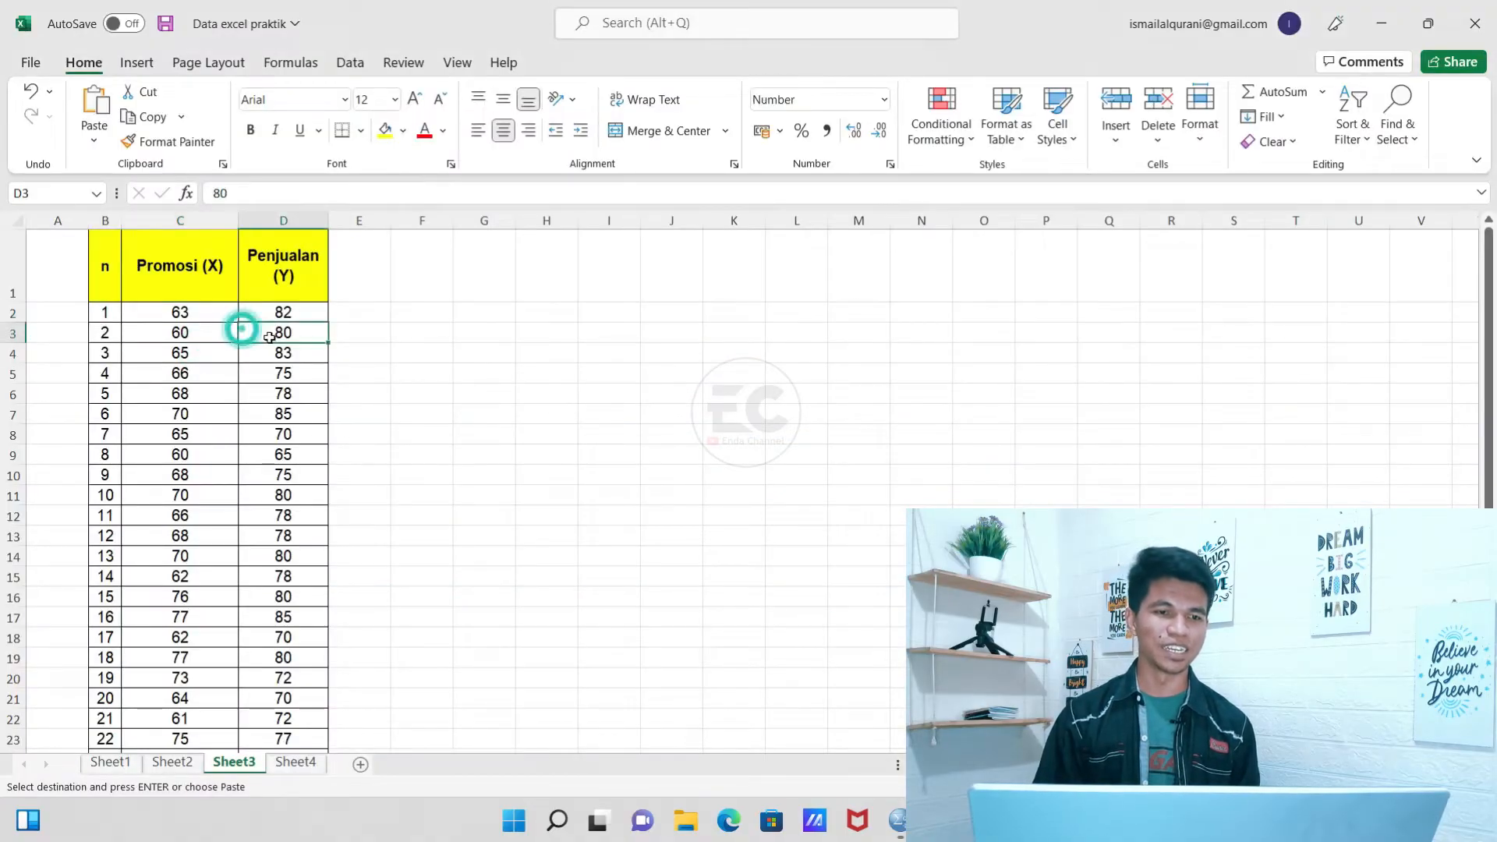
scroll(269, 337, down, 2)
scroll(274, 344, up, 2)
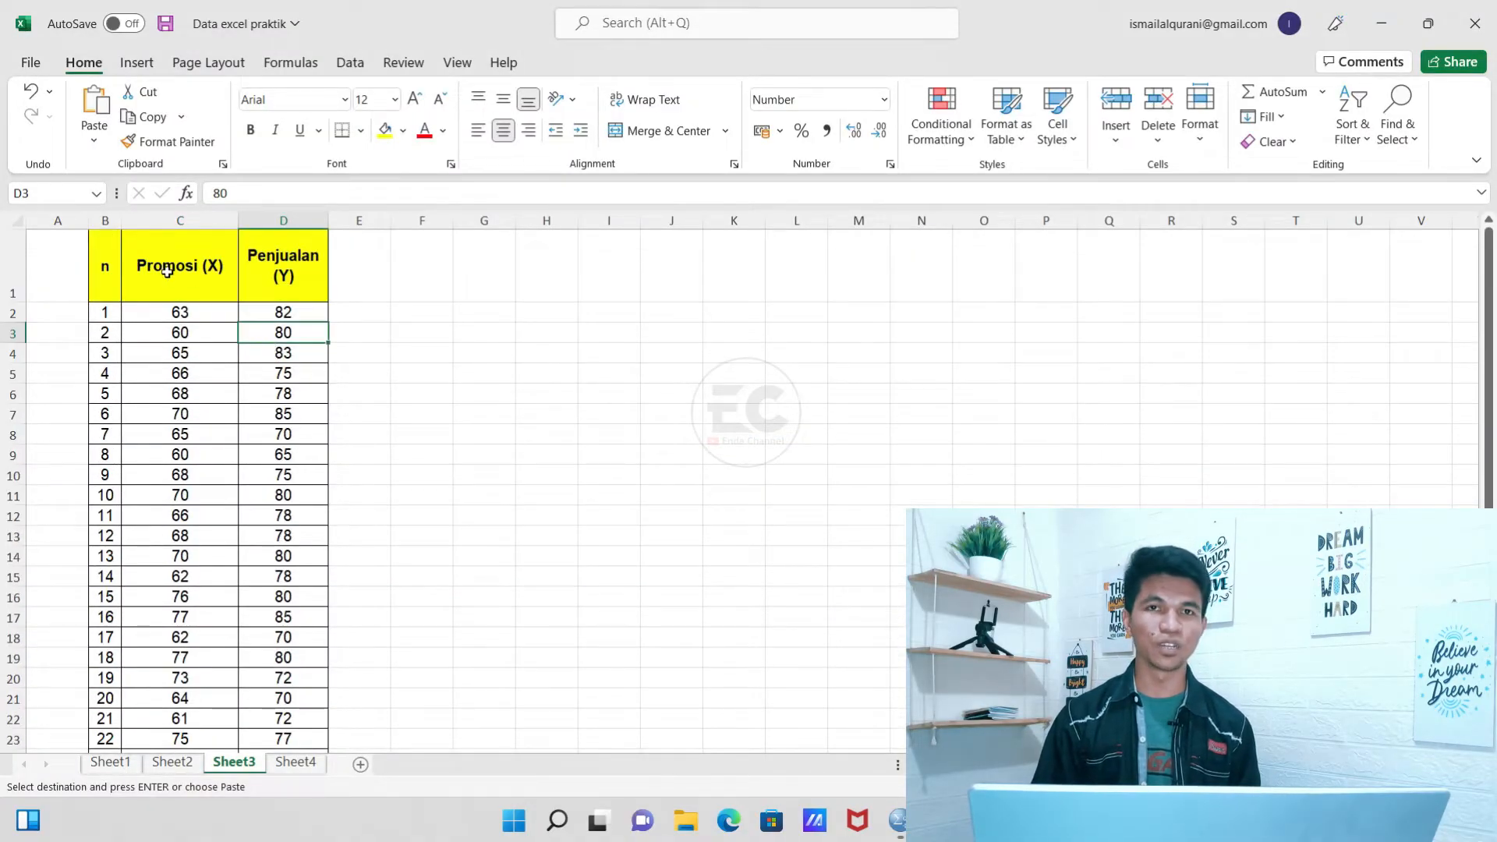
click(166, 270)
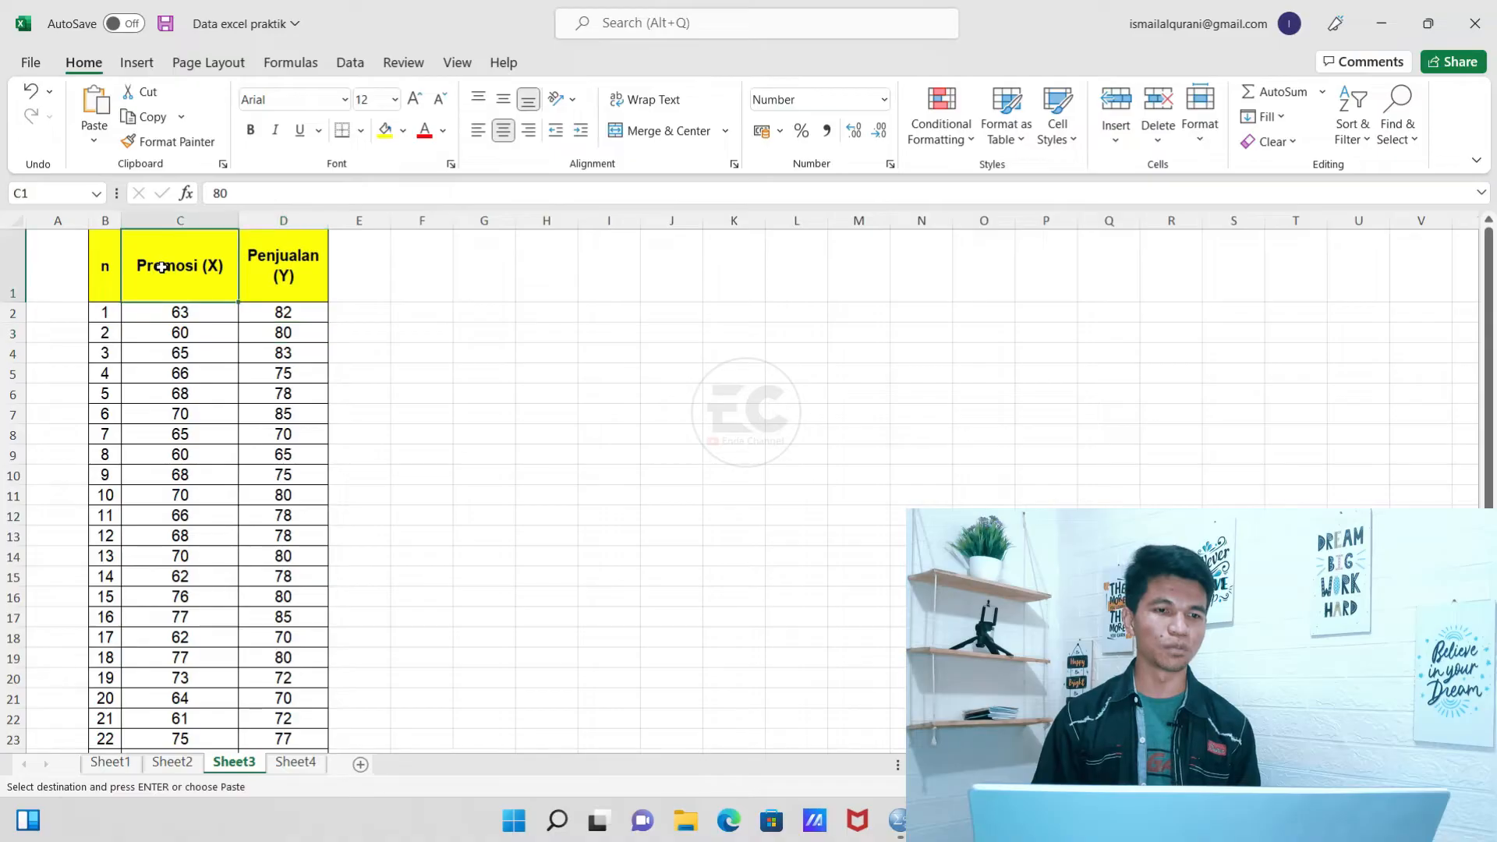
click(303, 285)
click(187, 285)
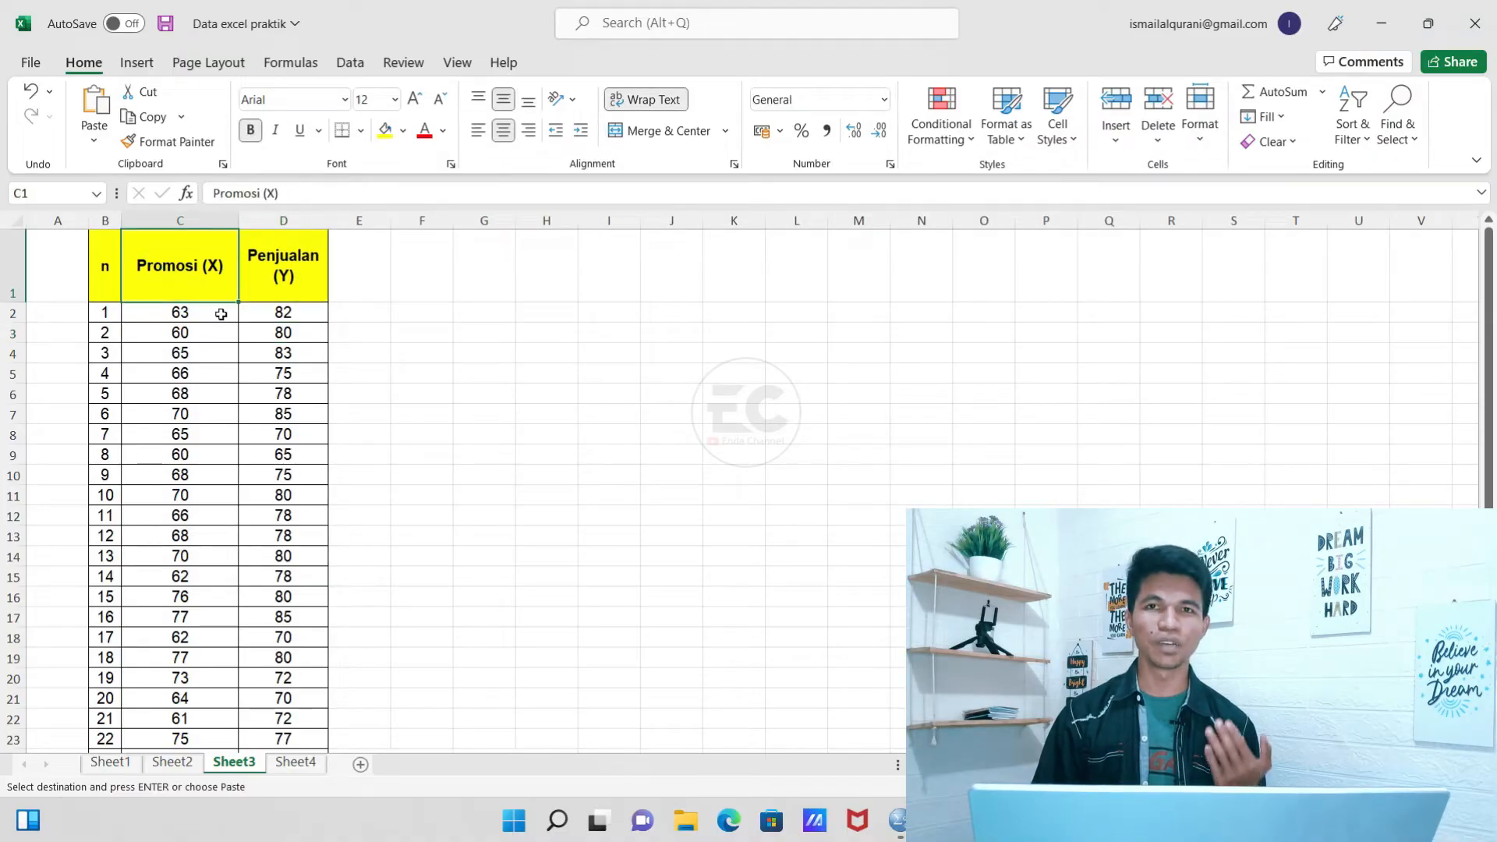
Copy all Promosi (X) and Penjualan (Y) values in C2:D36 without the headers
click(149, 314)
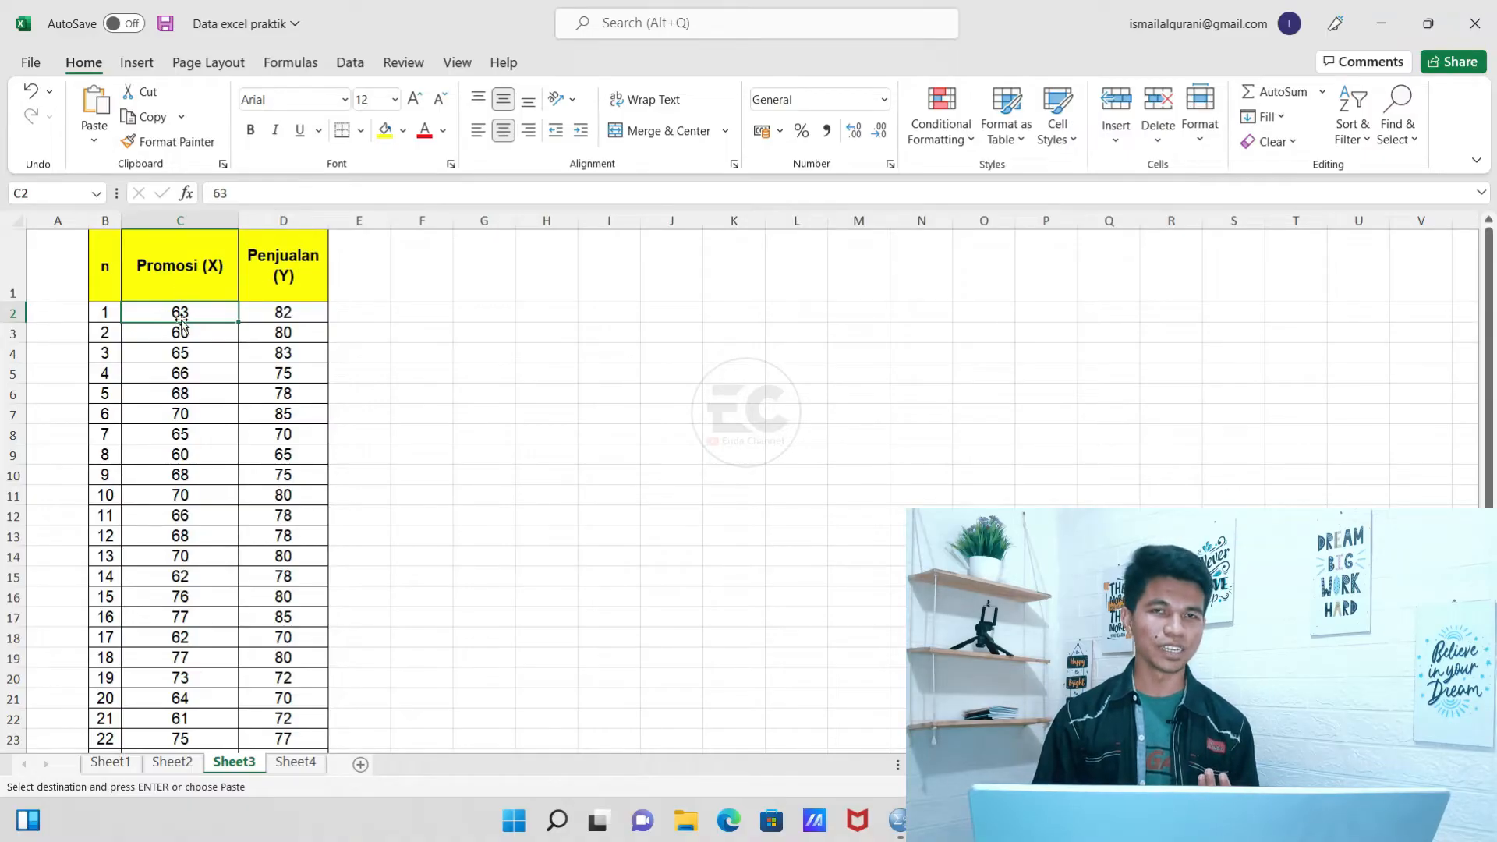
scroll(281, 530, down, 4)
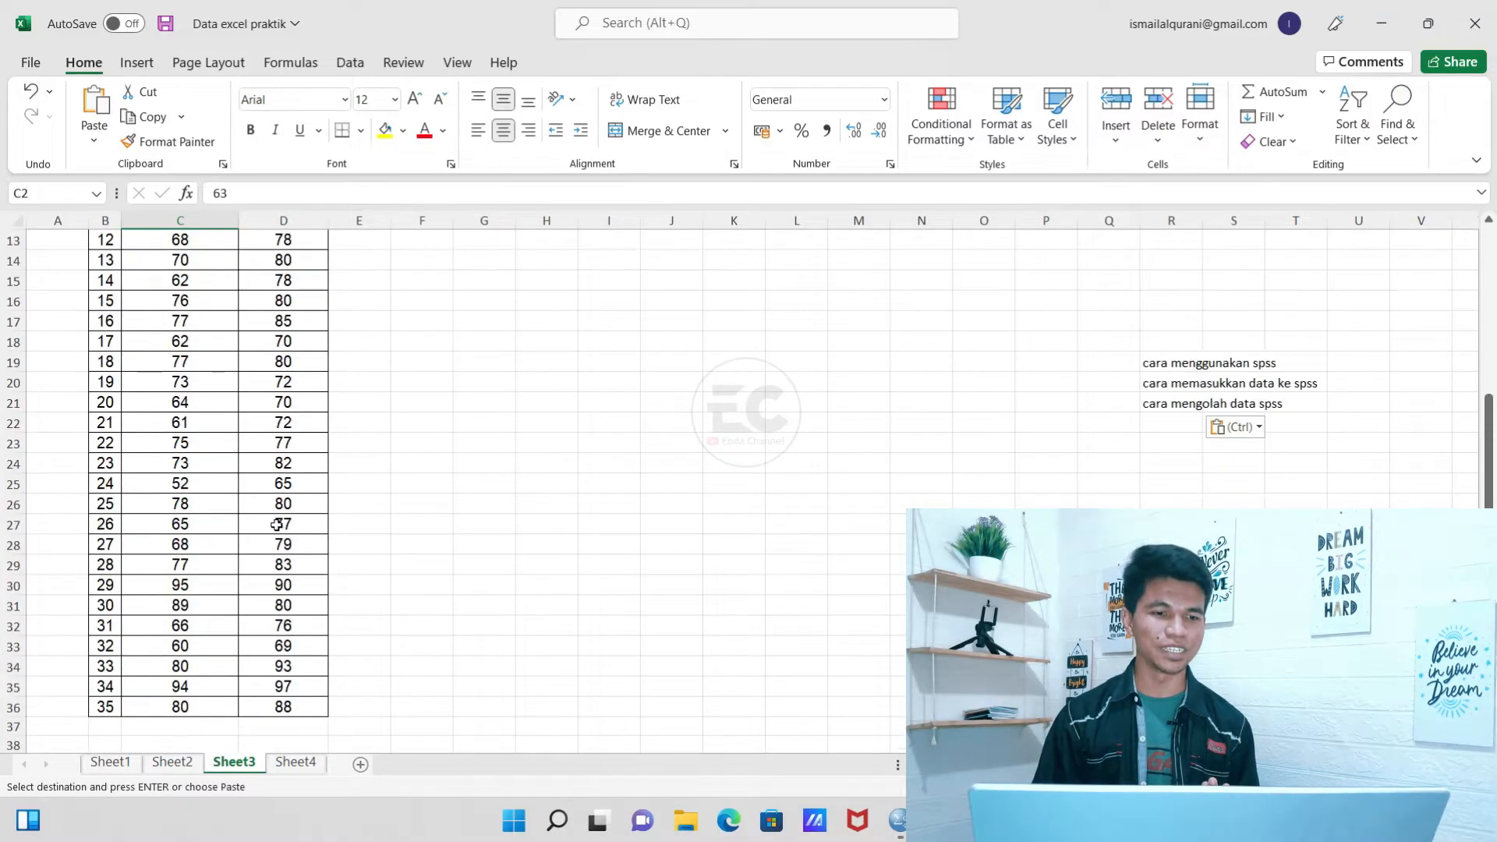
shift+click(289, 705)
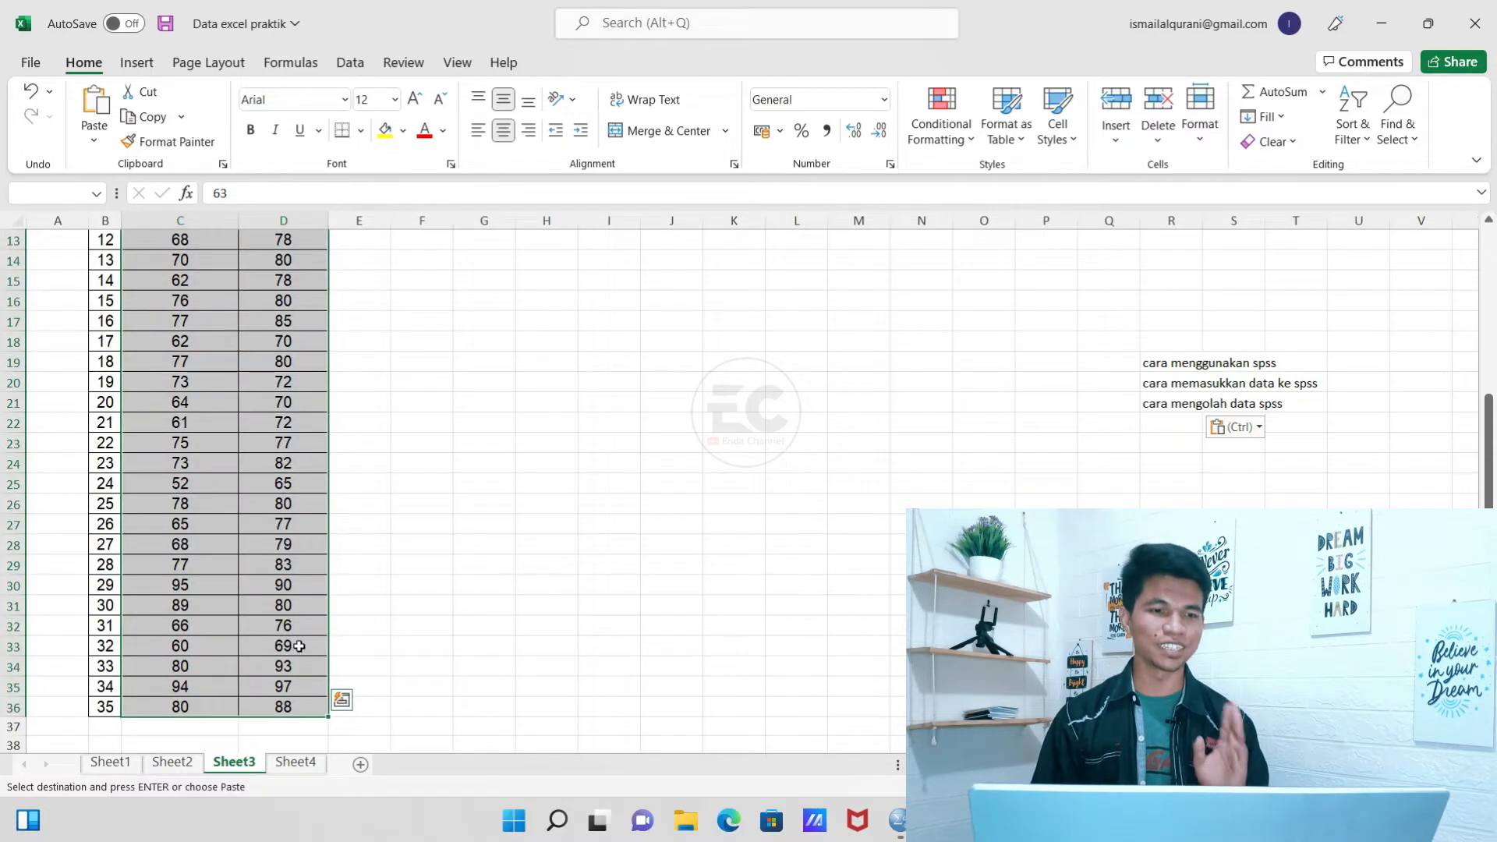
scroll(298, 646, up, 4)
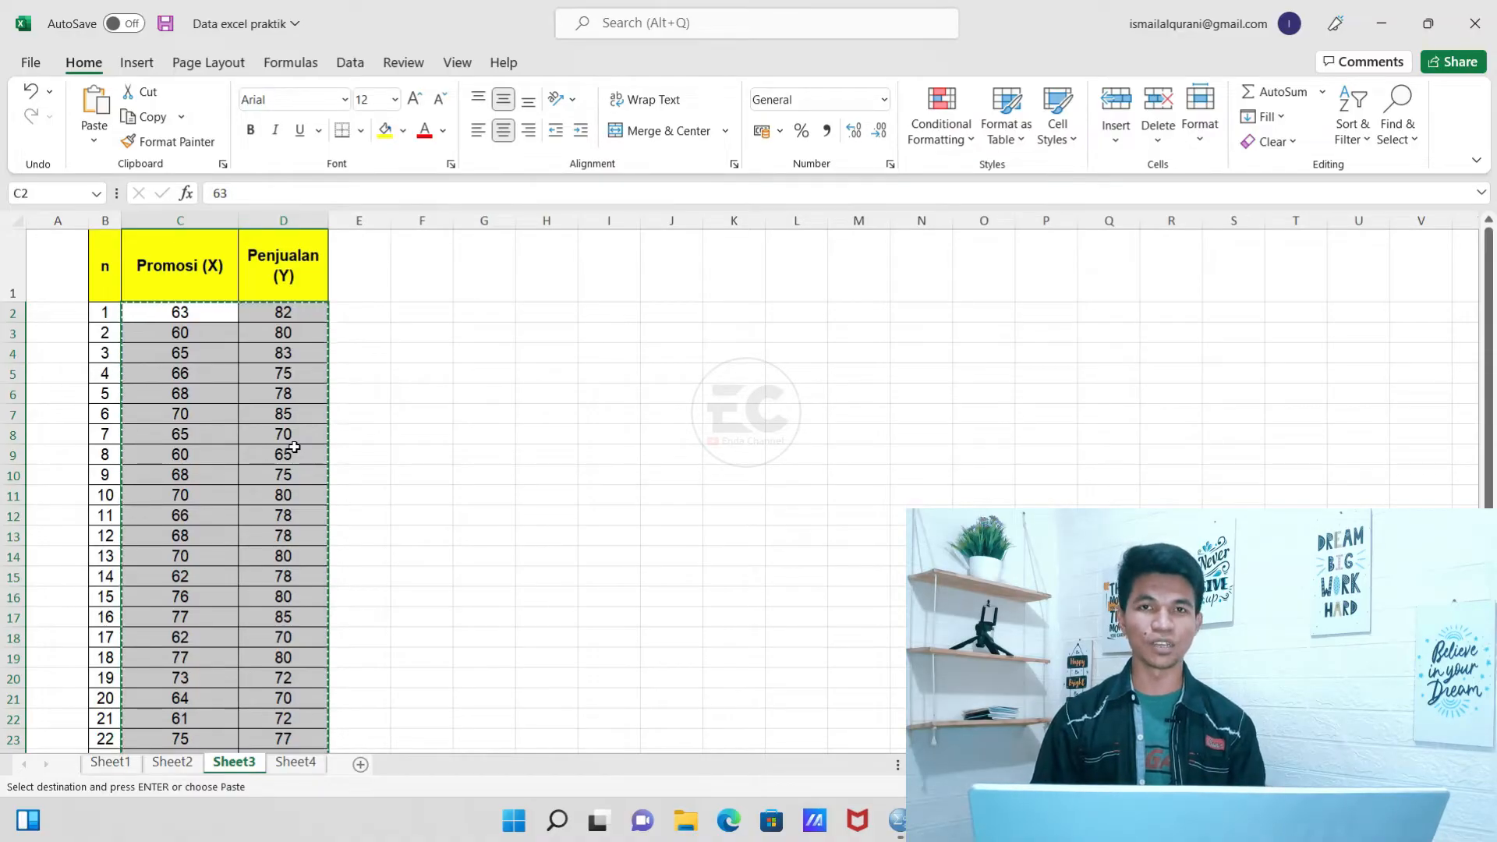
Switch to SPSS and delete the values 12, 13 and 14 from the VAR00001 column
mouse_move(897, 818)
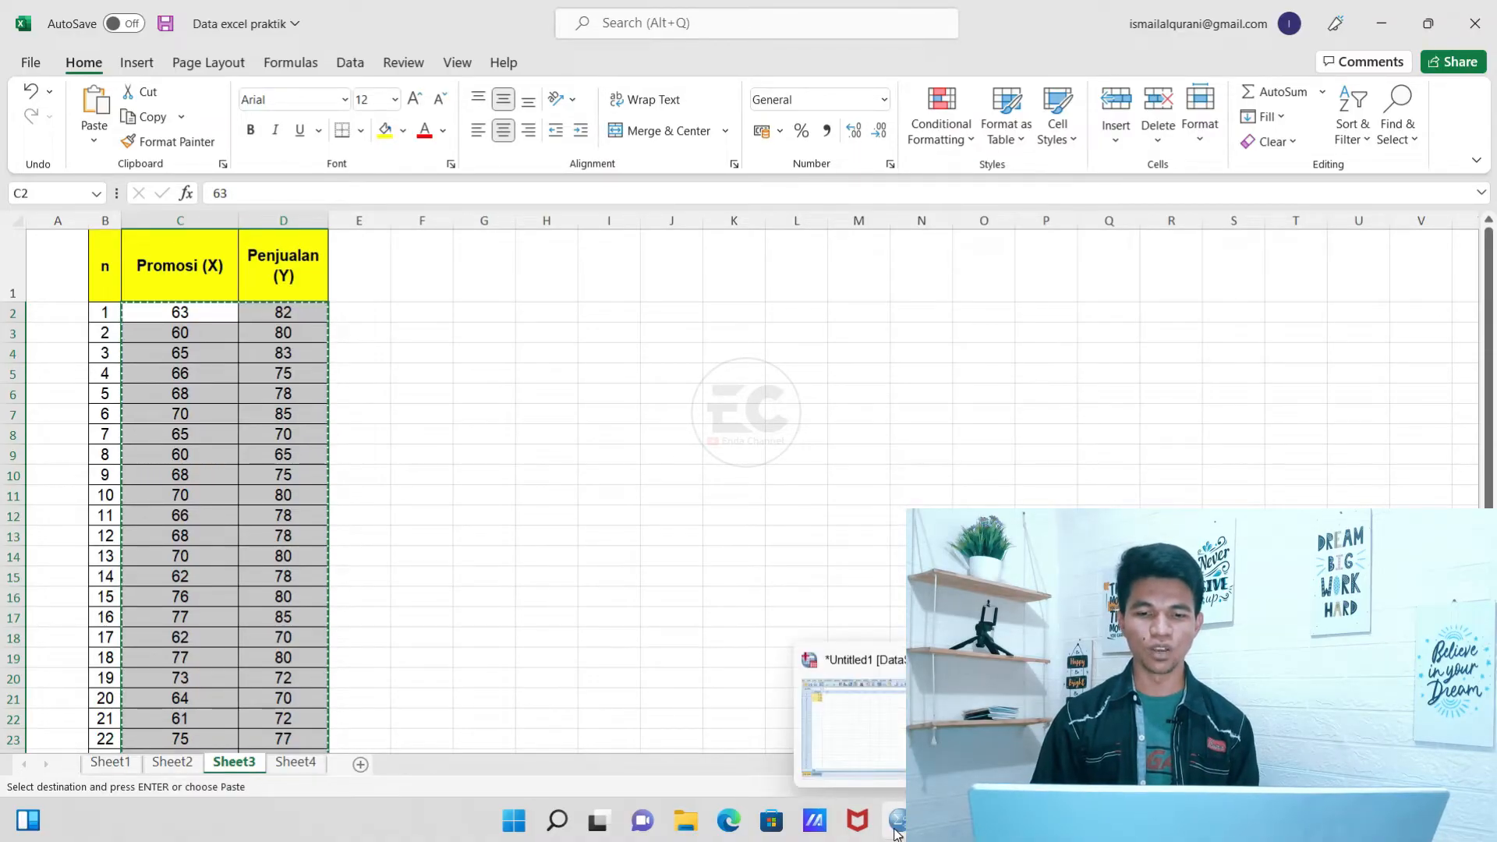
click(796, 736)
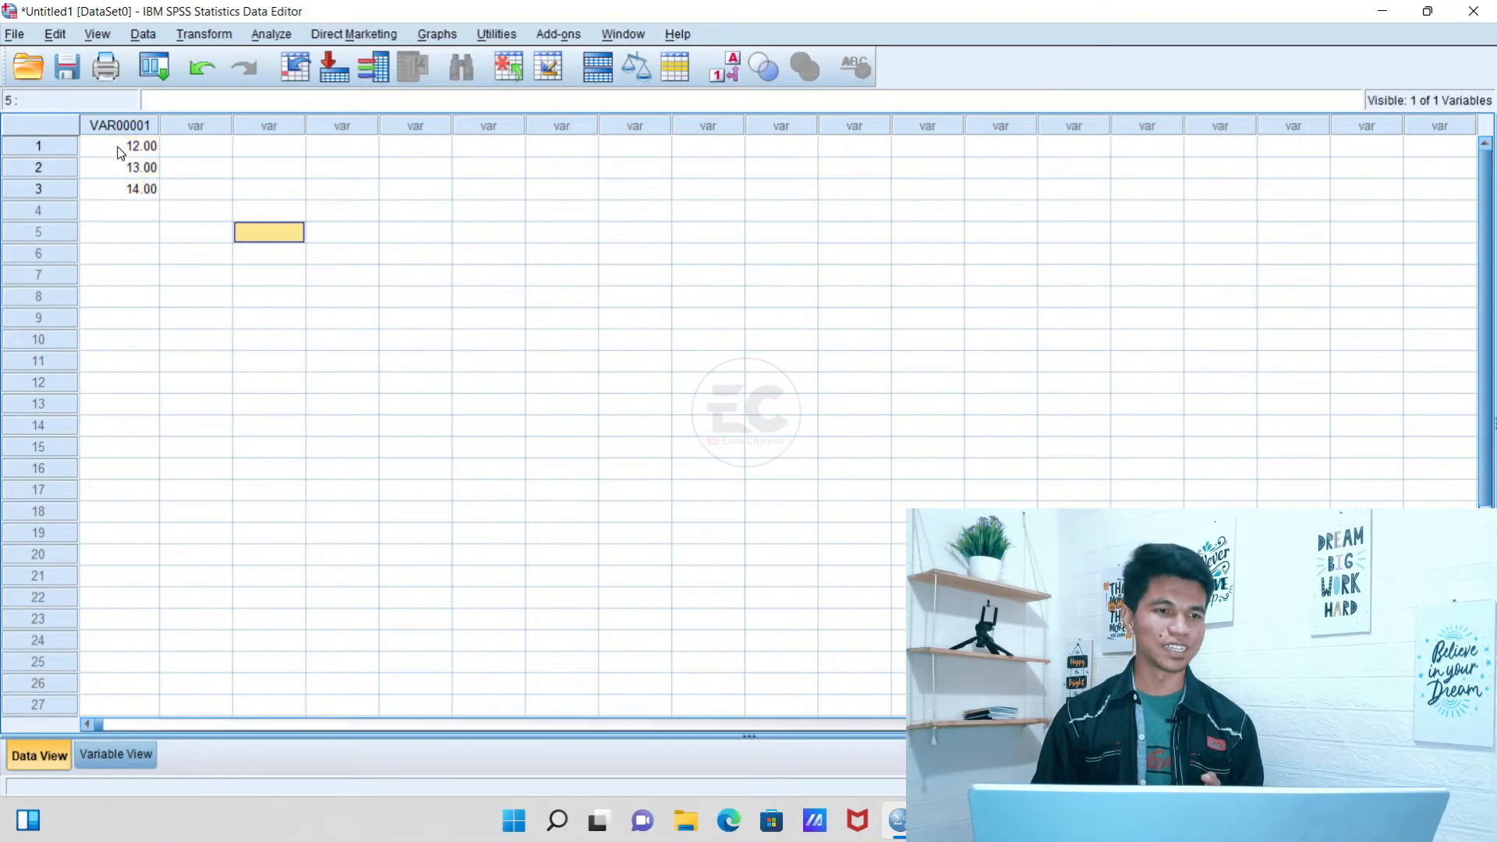
drag(117, 143, 125, 188)
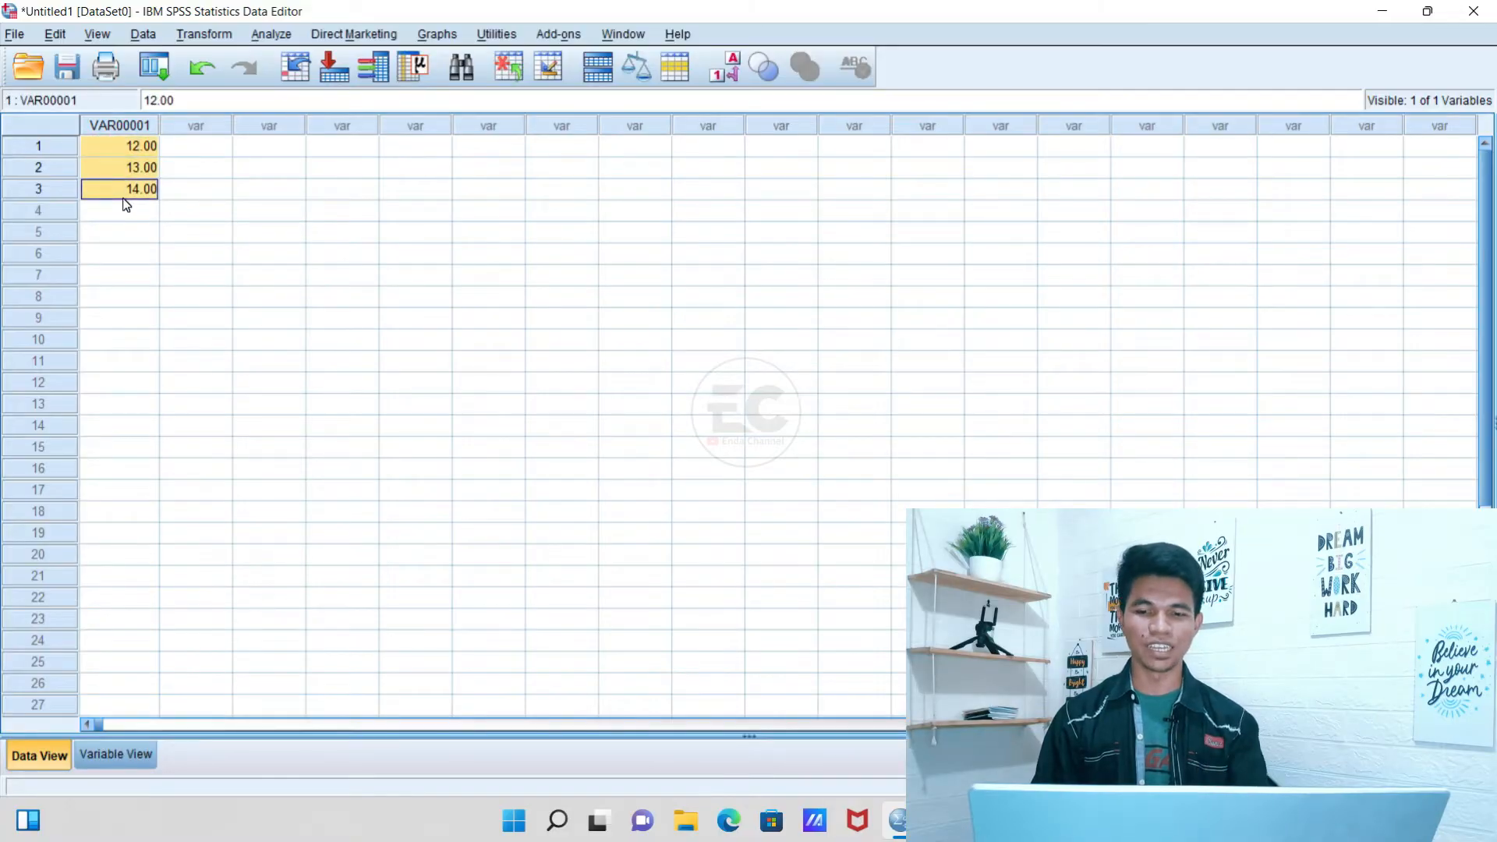
key(Delete)
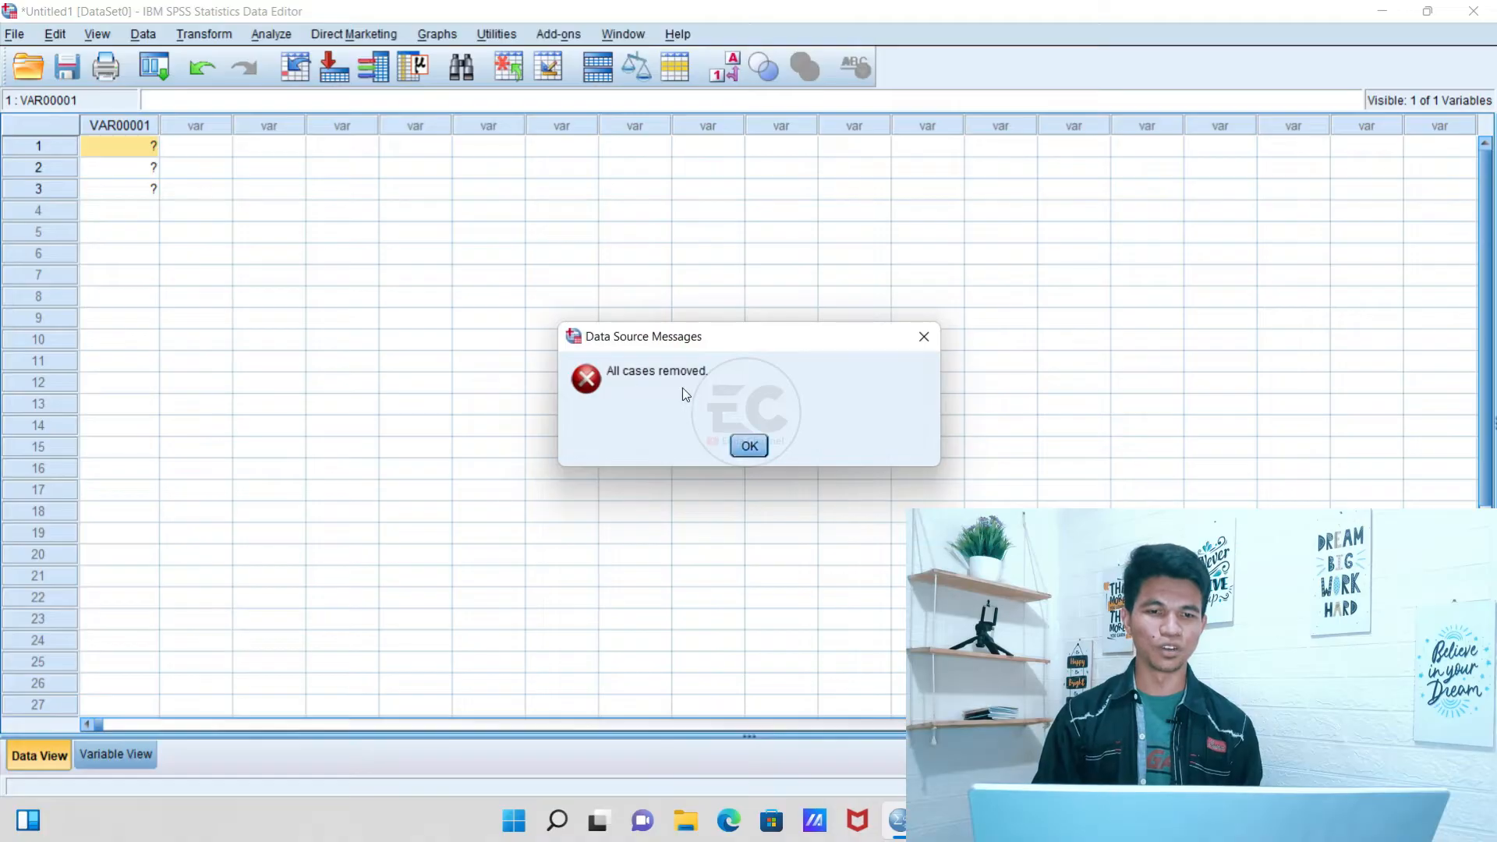
click(756, 454)
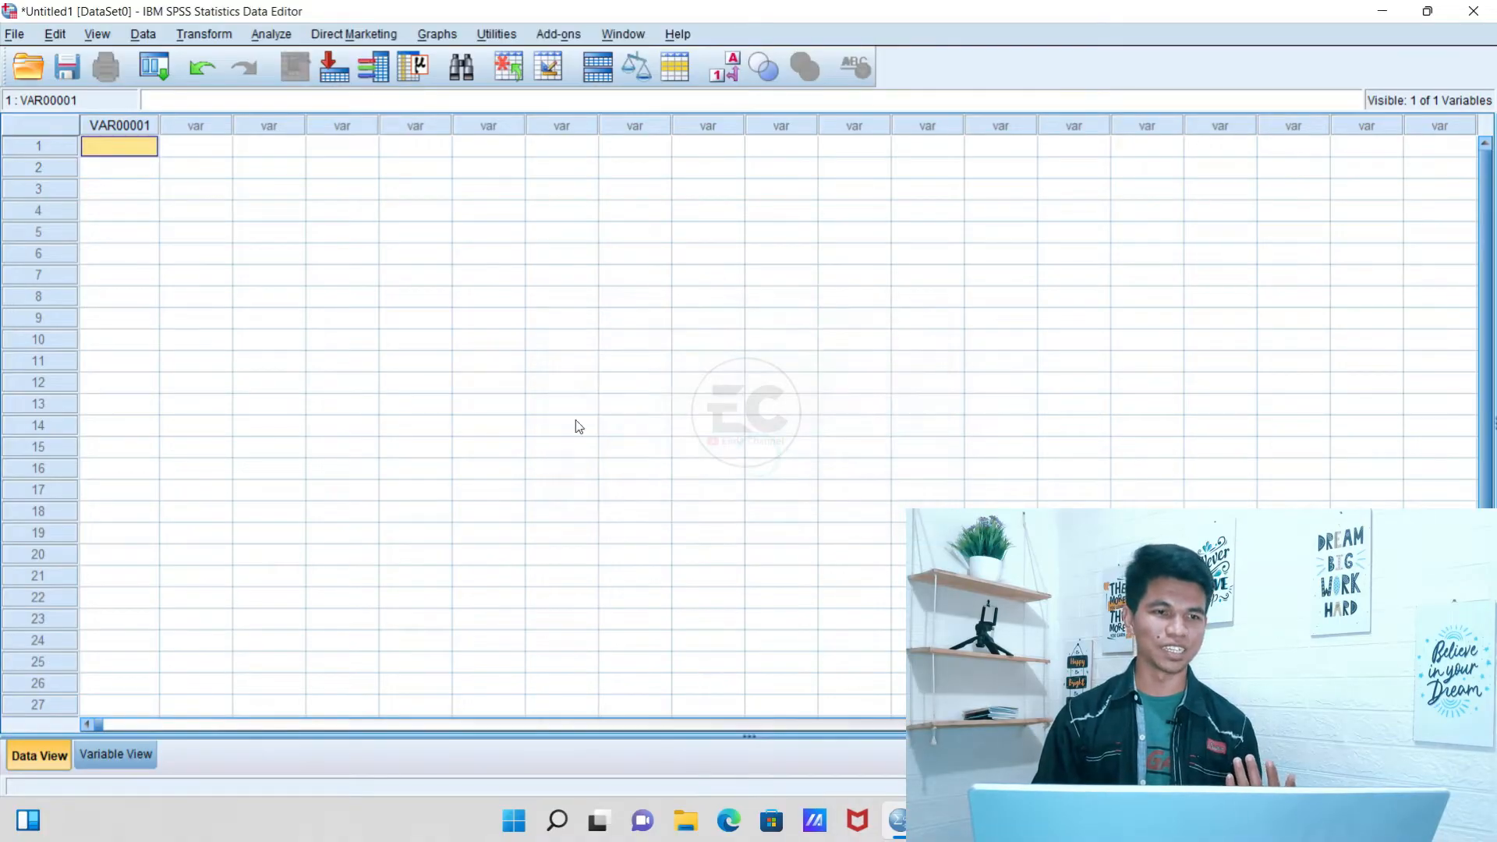
Remove the empty VAR00001 variable from the dataset in Variable View
click(129, 129)
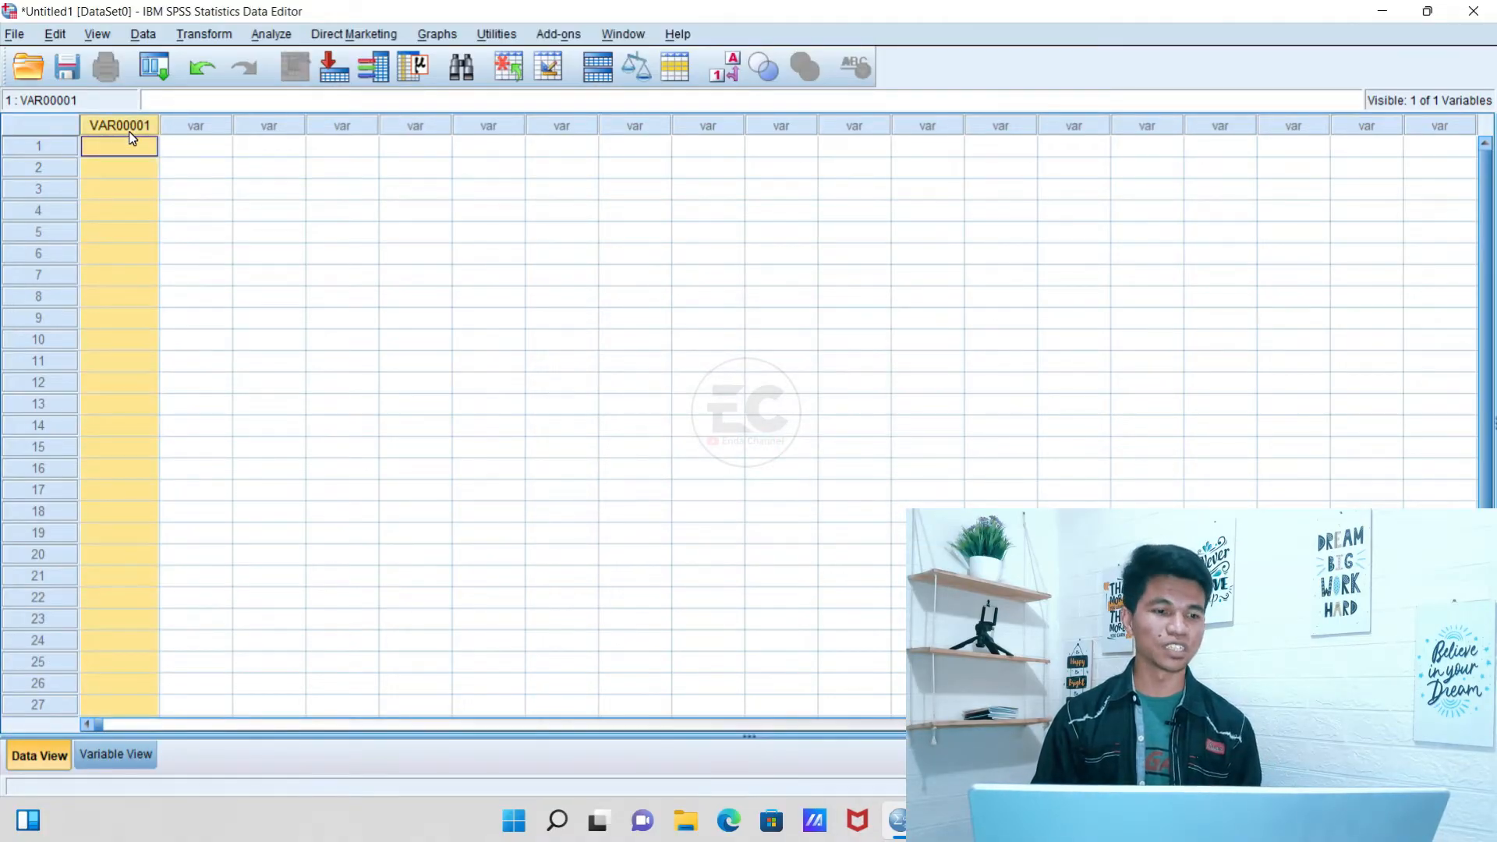
click(129, 753)
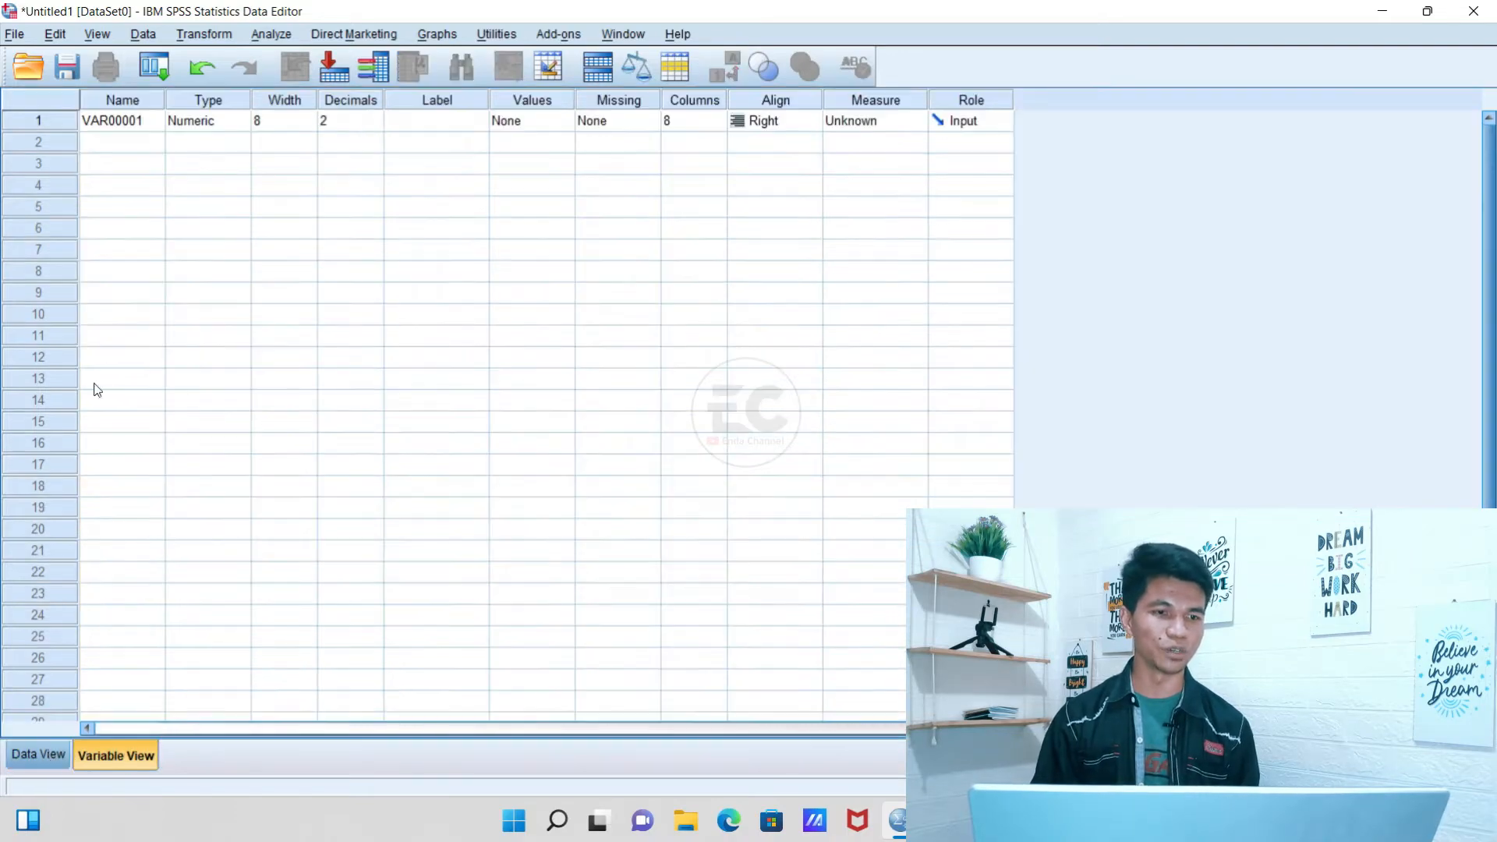
click(55, 121)
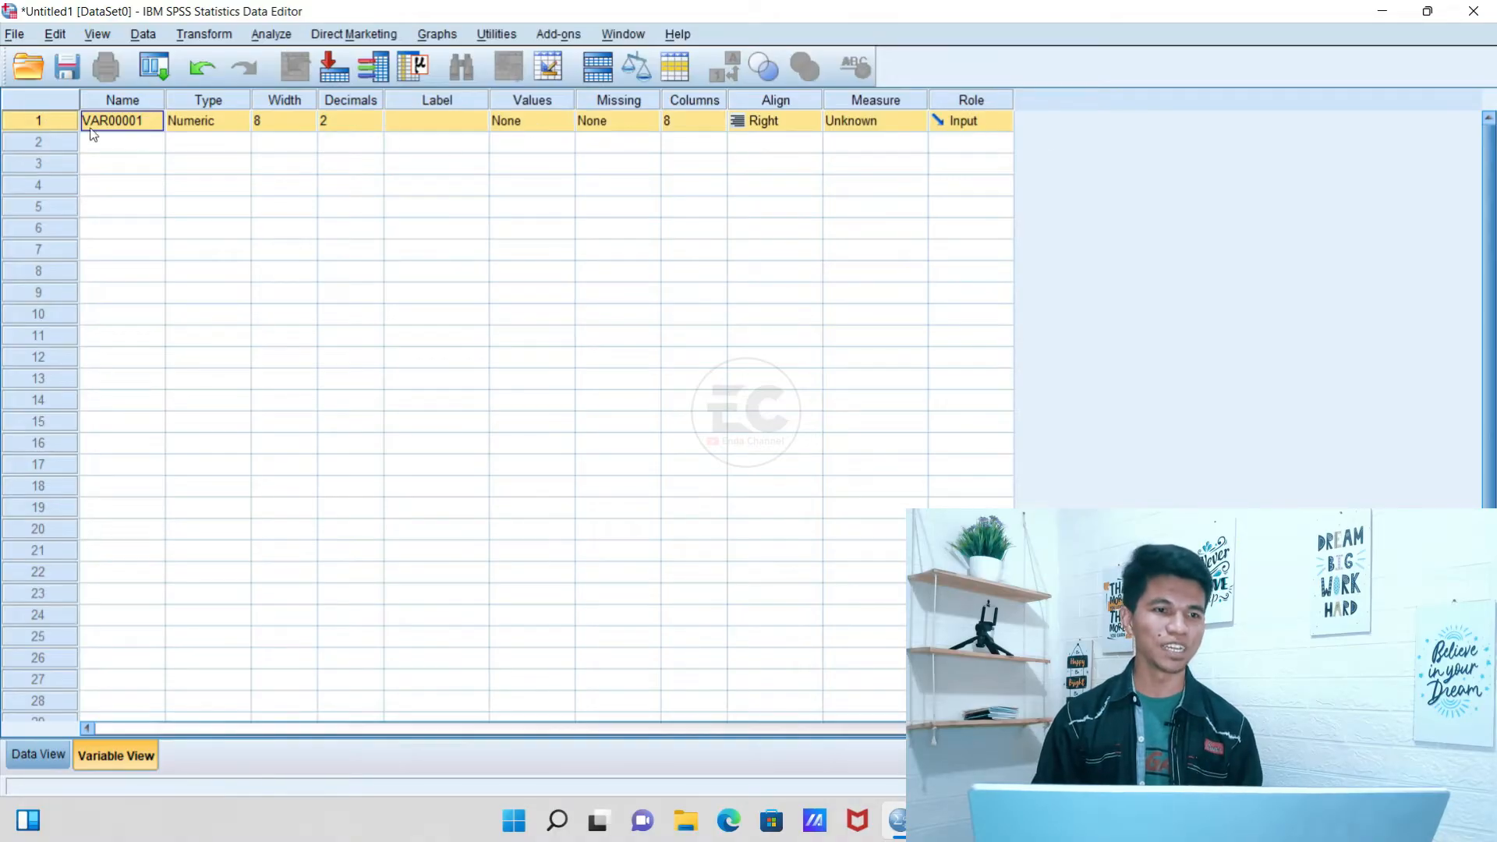
right_click(67, 117)
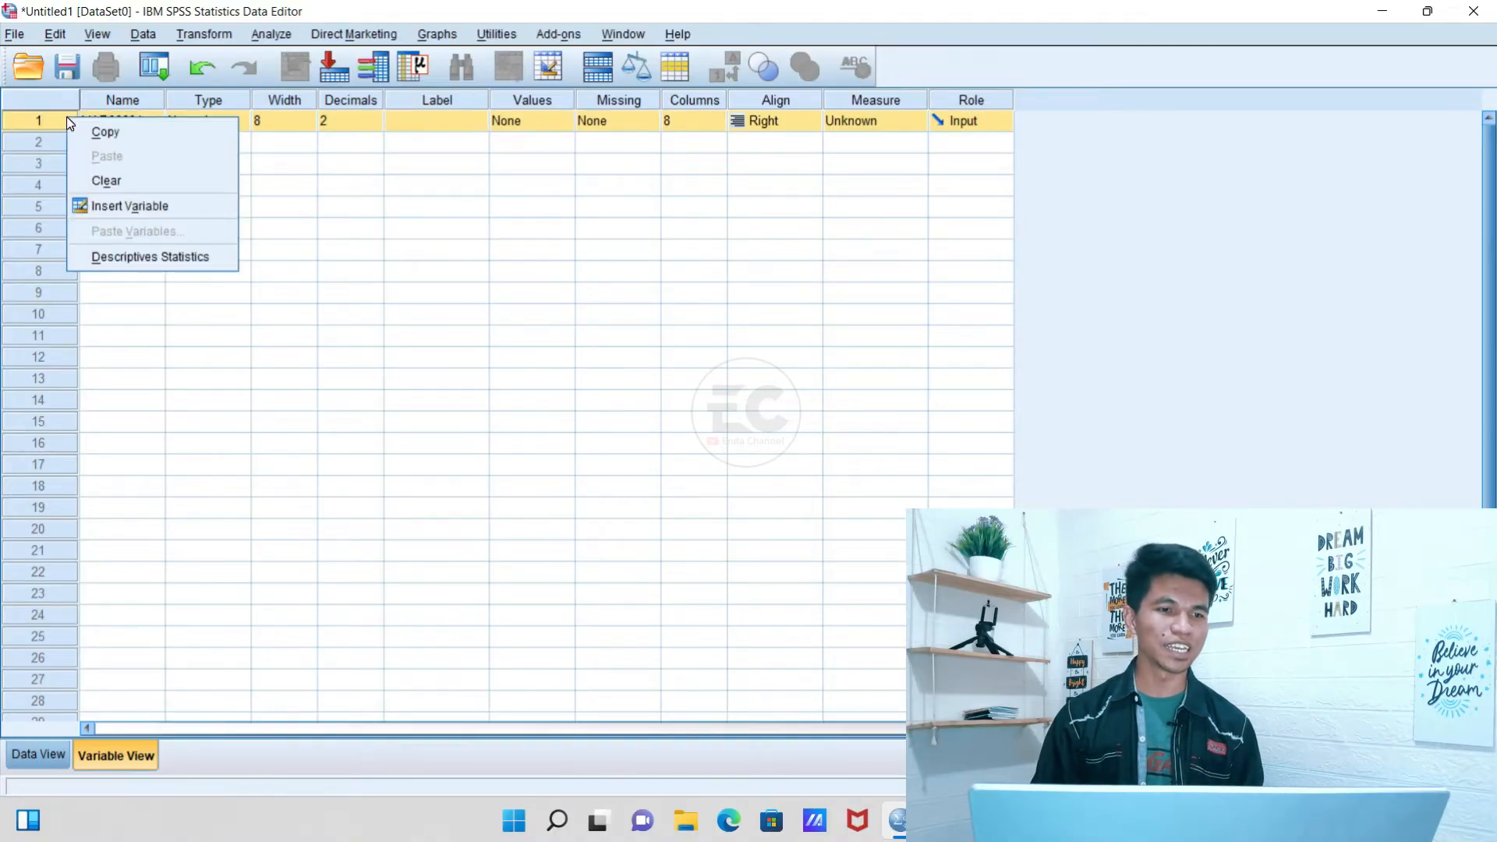
click(144, 187)
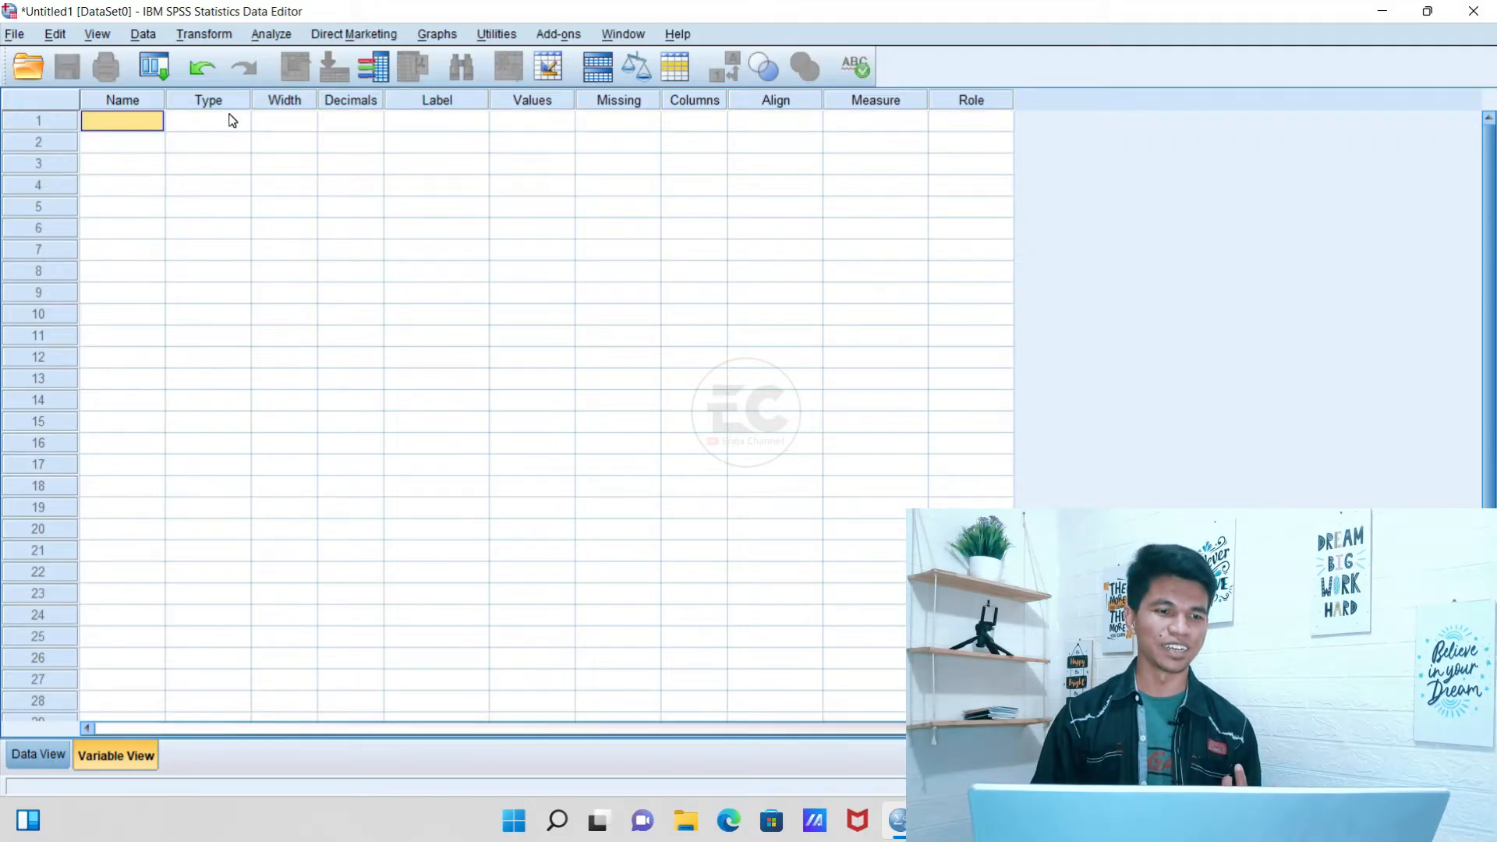
Paste the copied Promosi and Penjualan values into Data View, starting at the first cell of row 1
click(45, 757)
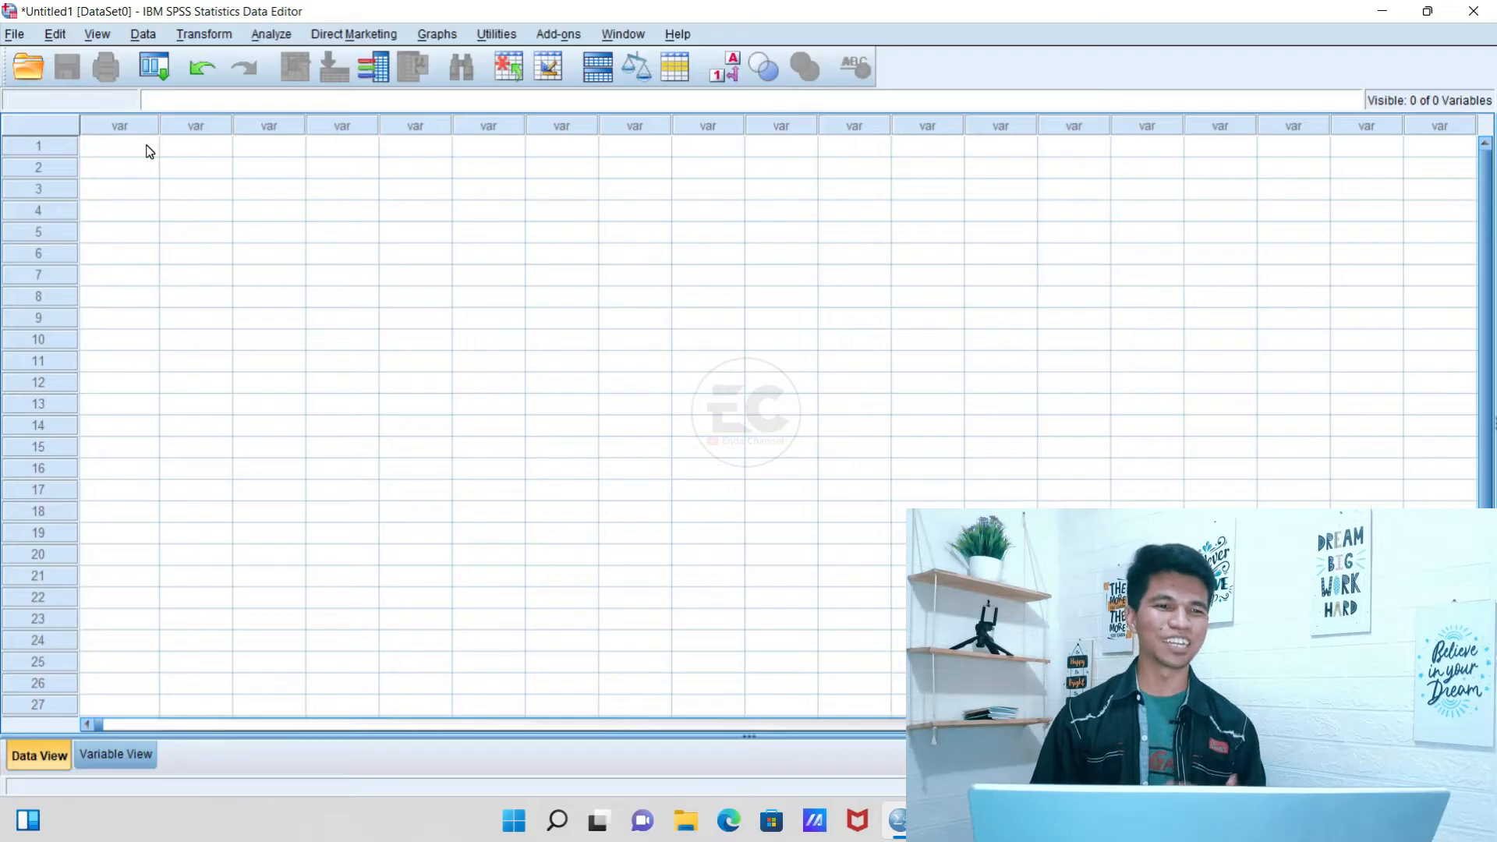
click(120, 148)
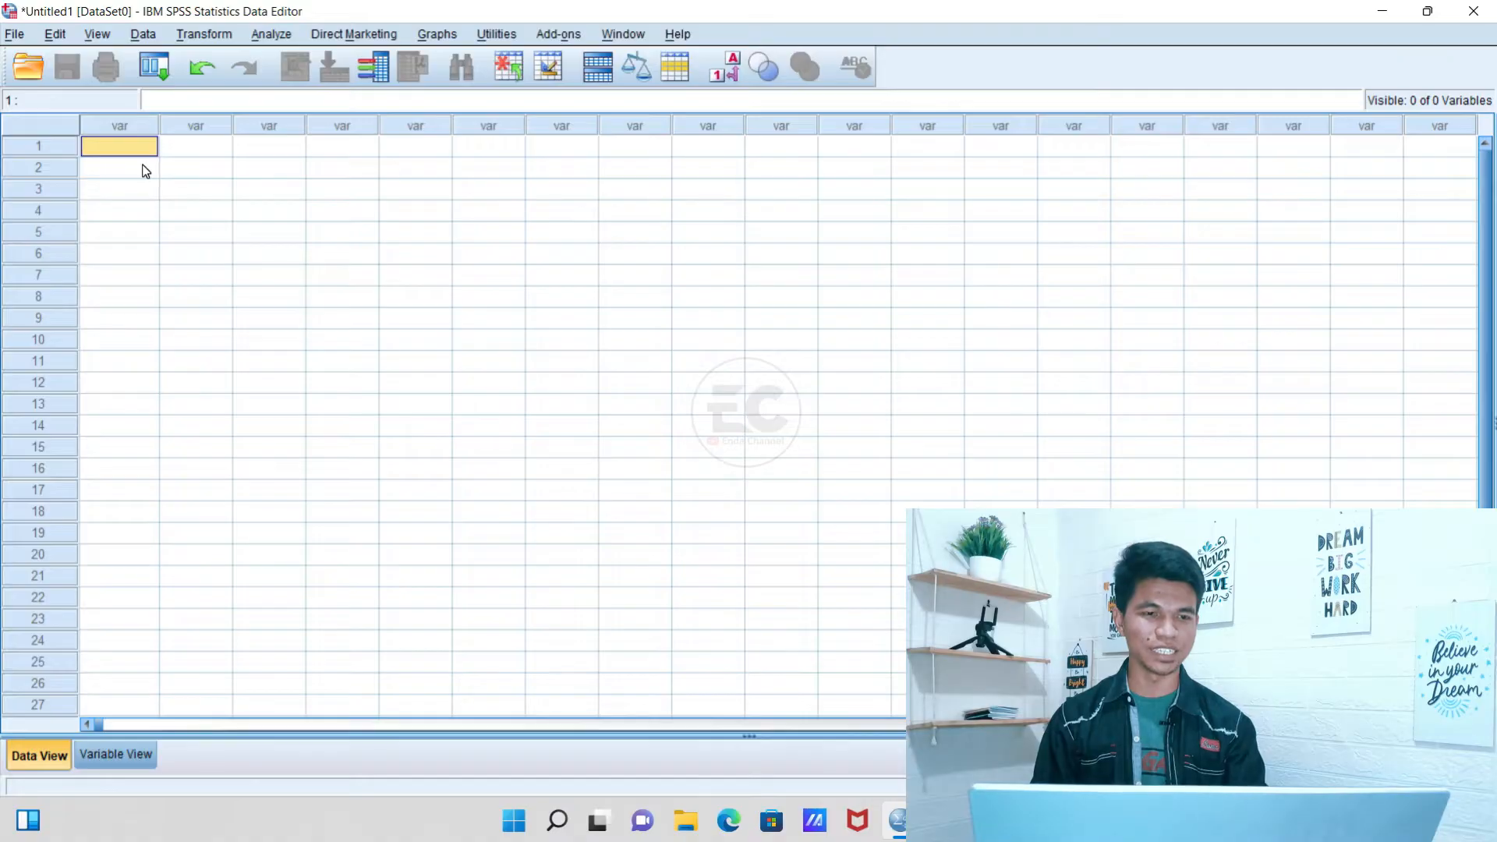
key(ctrl+v)
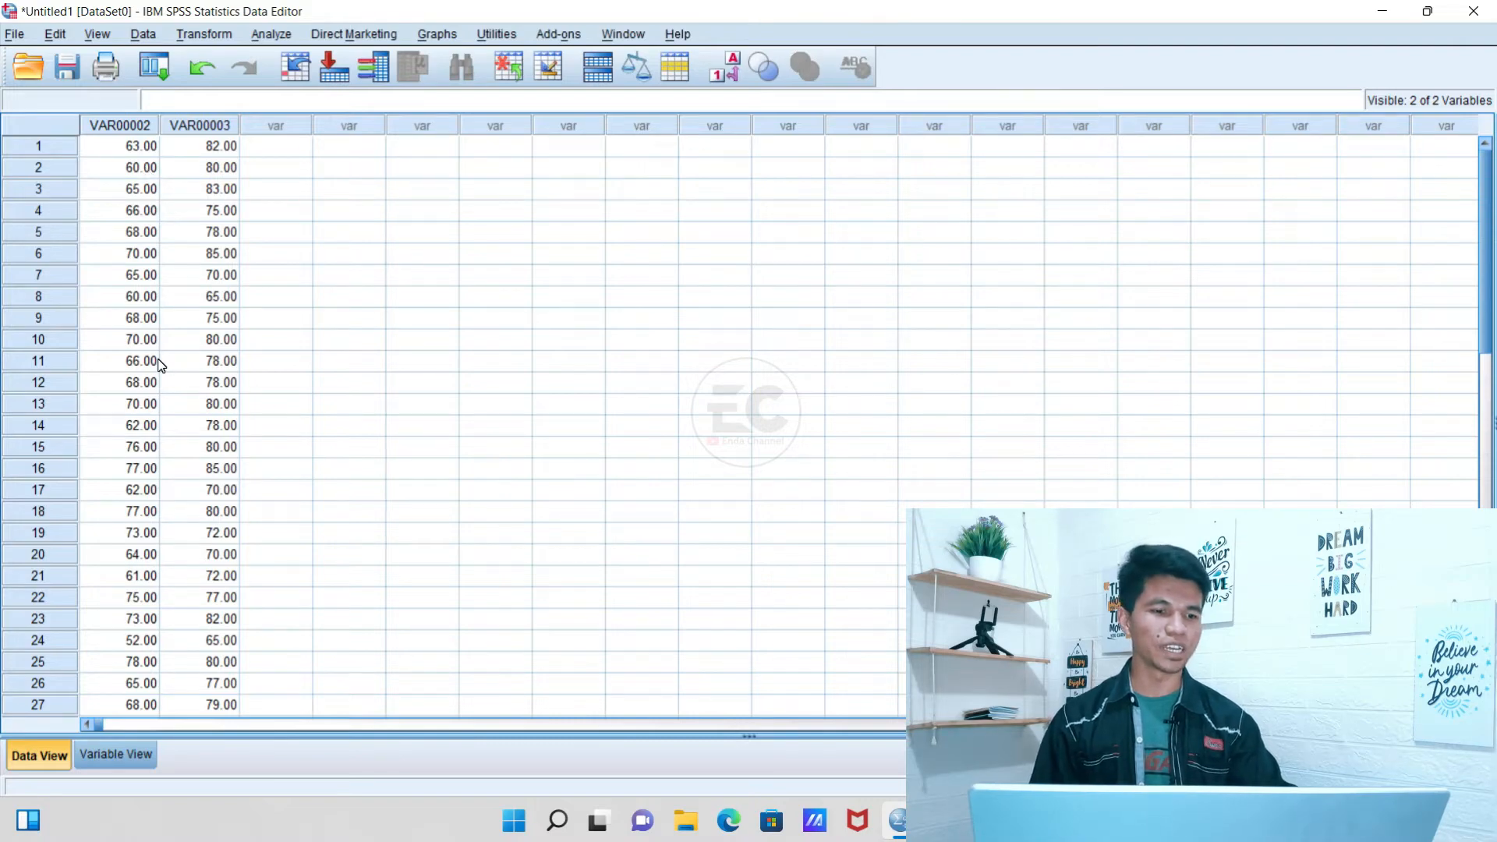
Review the pasted values in both columns from the first to the last case, checking the extent of rows 1 to 35
scroll(161, 365, down, 4)
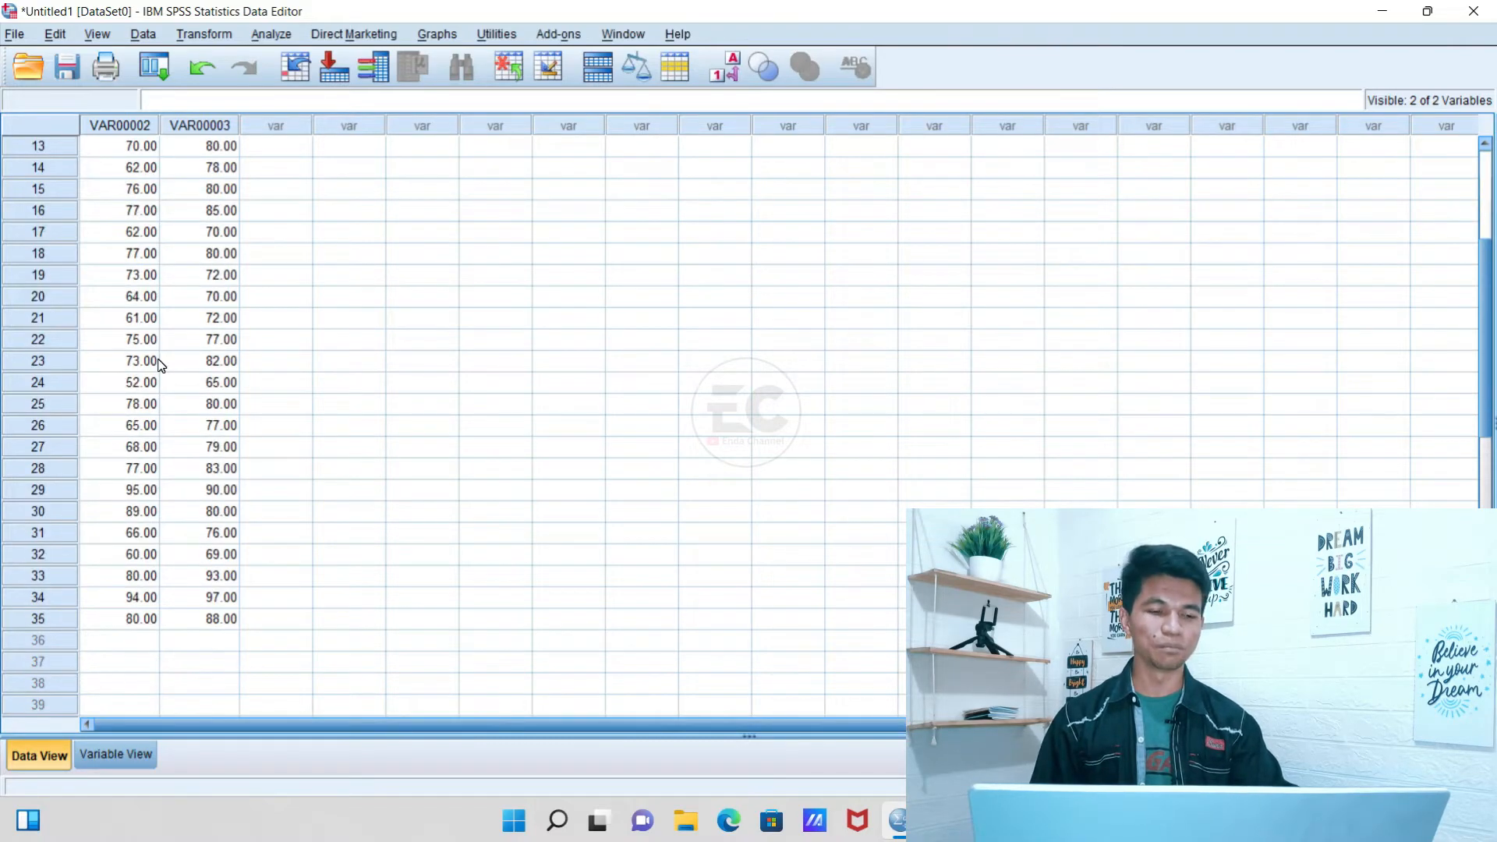
scroll(160, 365, up, 4)
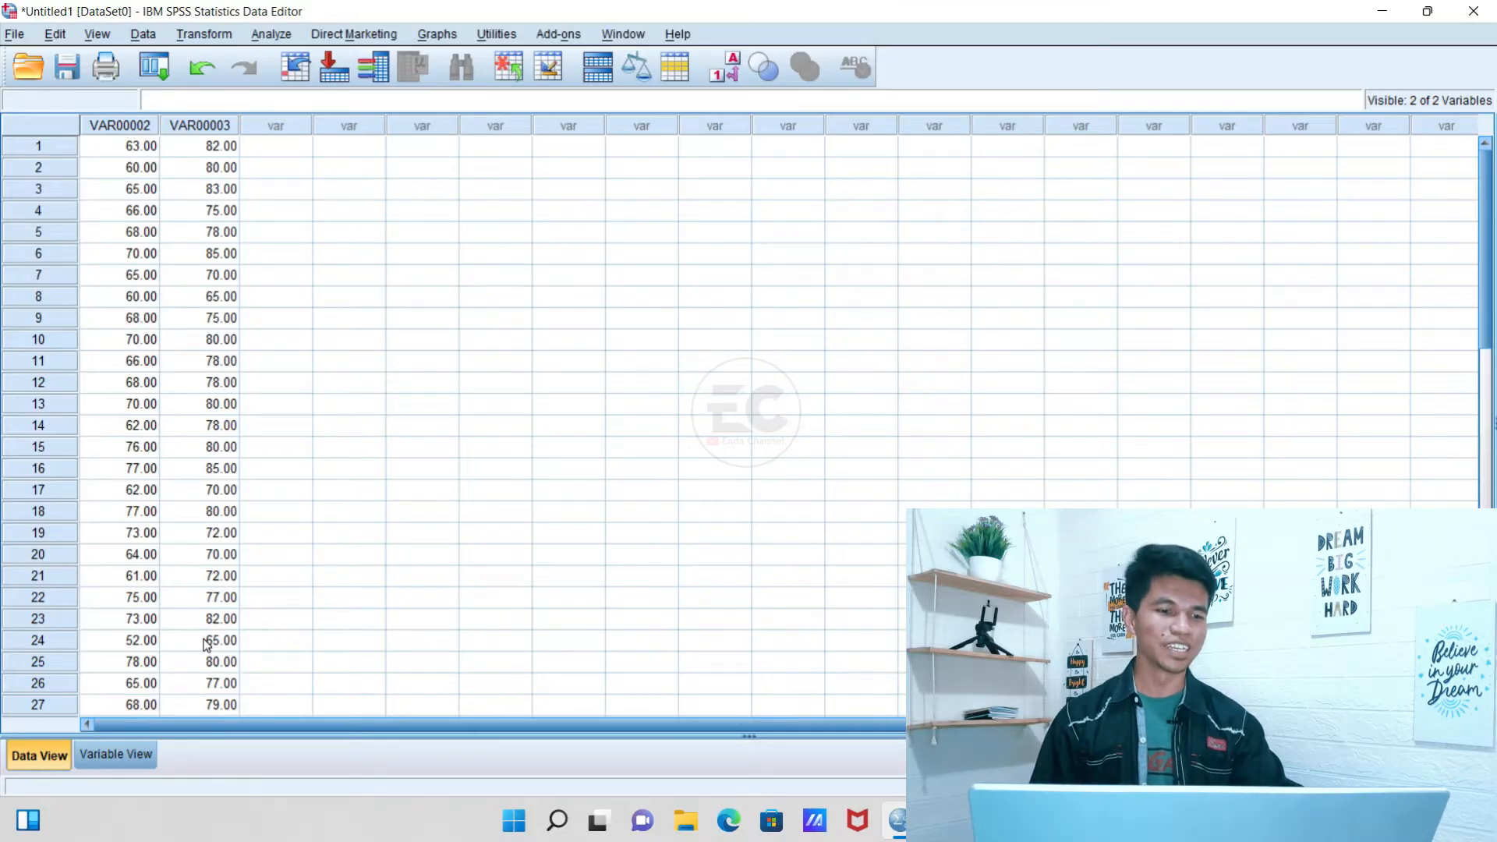
scroll(153, 273, down, 5)
scroll(153, 273, down, 1)
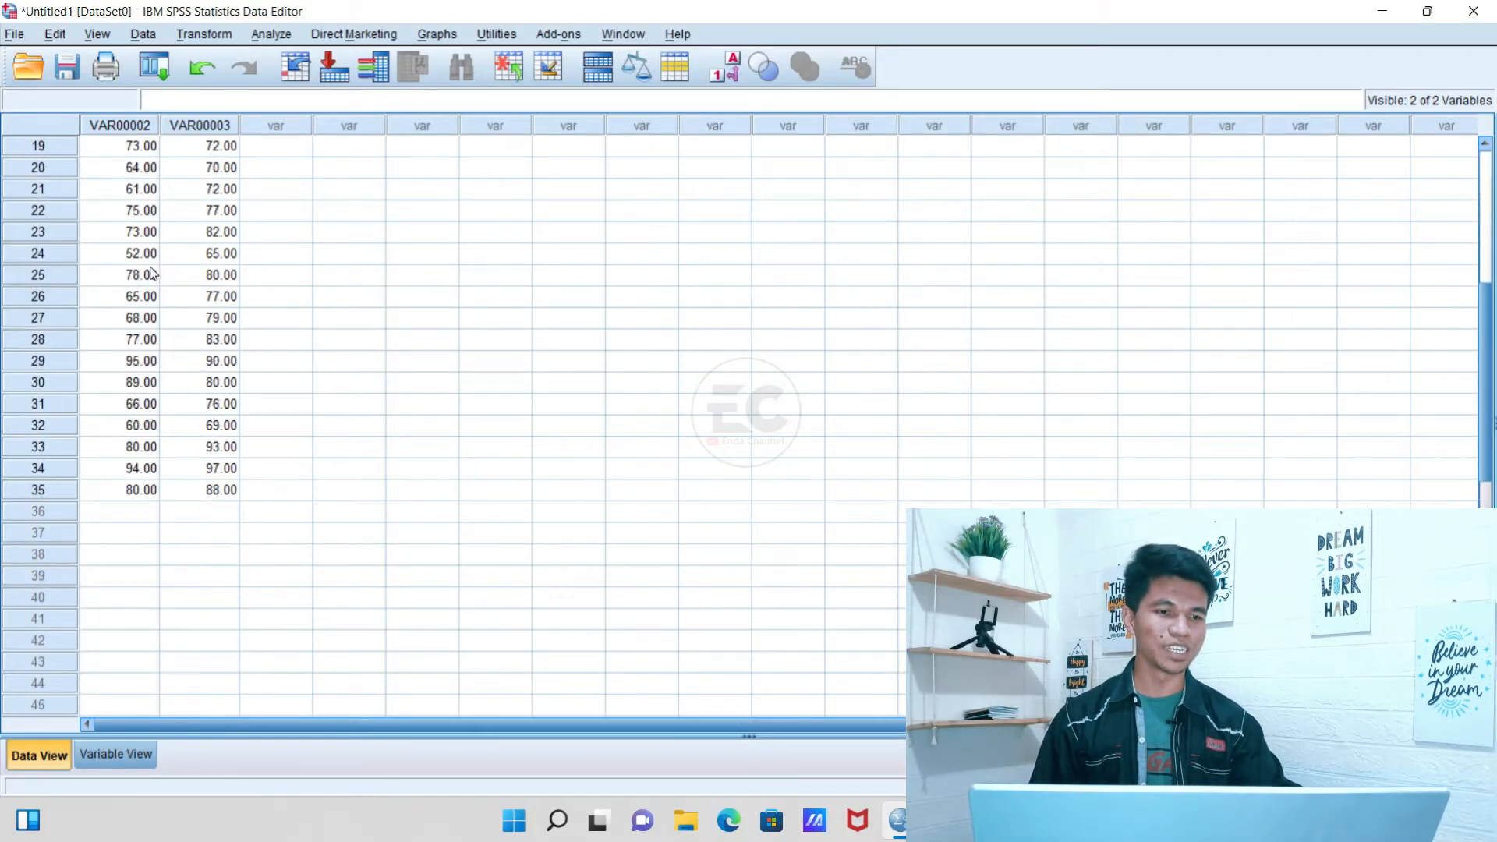
scroll(153, 273, up, 6)
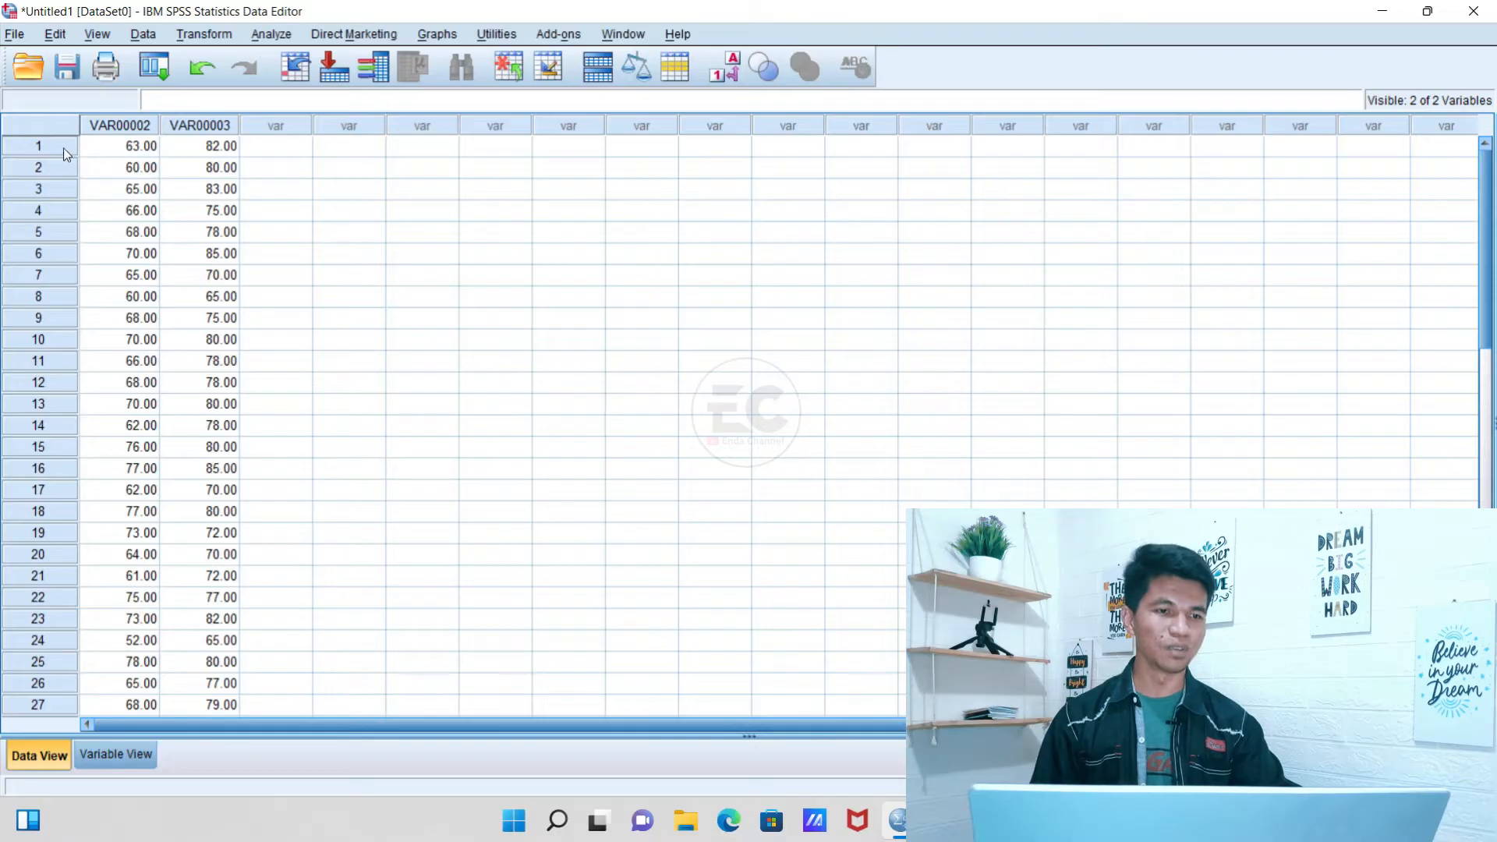
drag(61, 147, 47, 427)
key(Down)
key(Down)
key(Down)
key(Down)
key(Down)
key(Down)
key(Down)
key(Down)
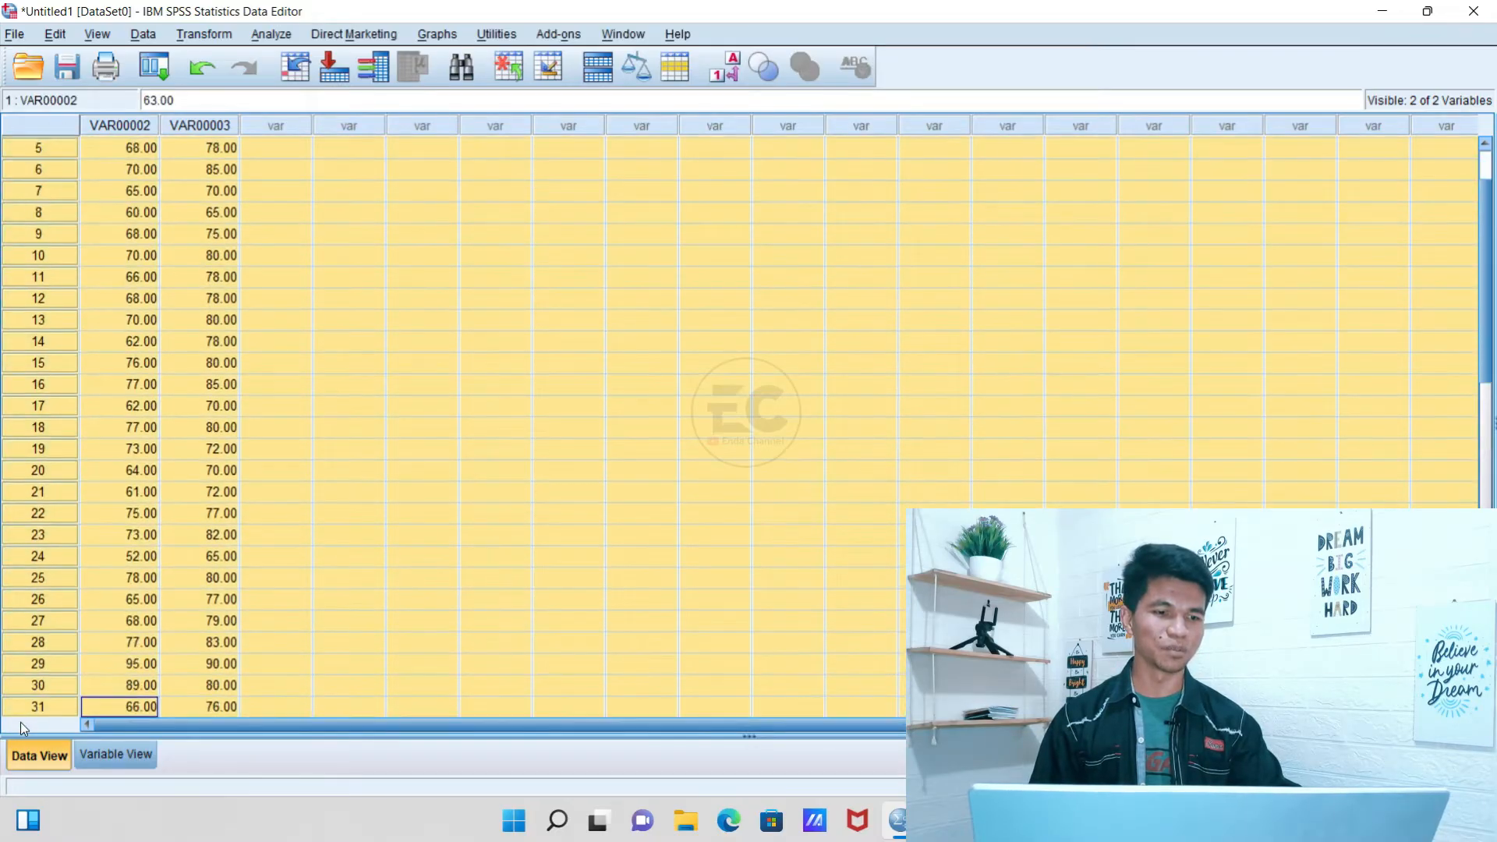
key(Down)
key(Down)
key(Down)
key(Down)
key(Down)
key(Down)
key(Down)
key(Down)
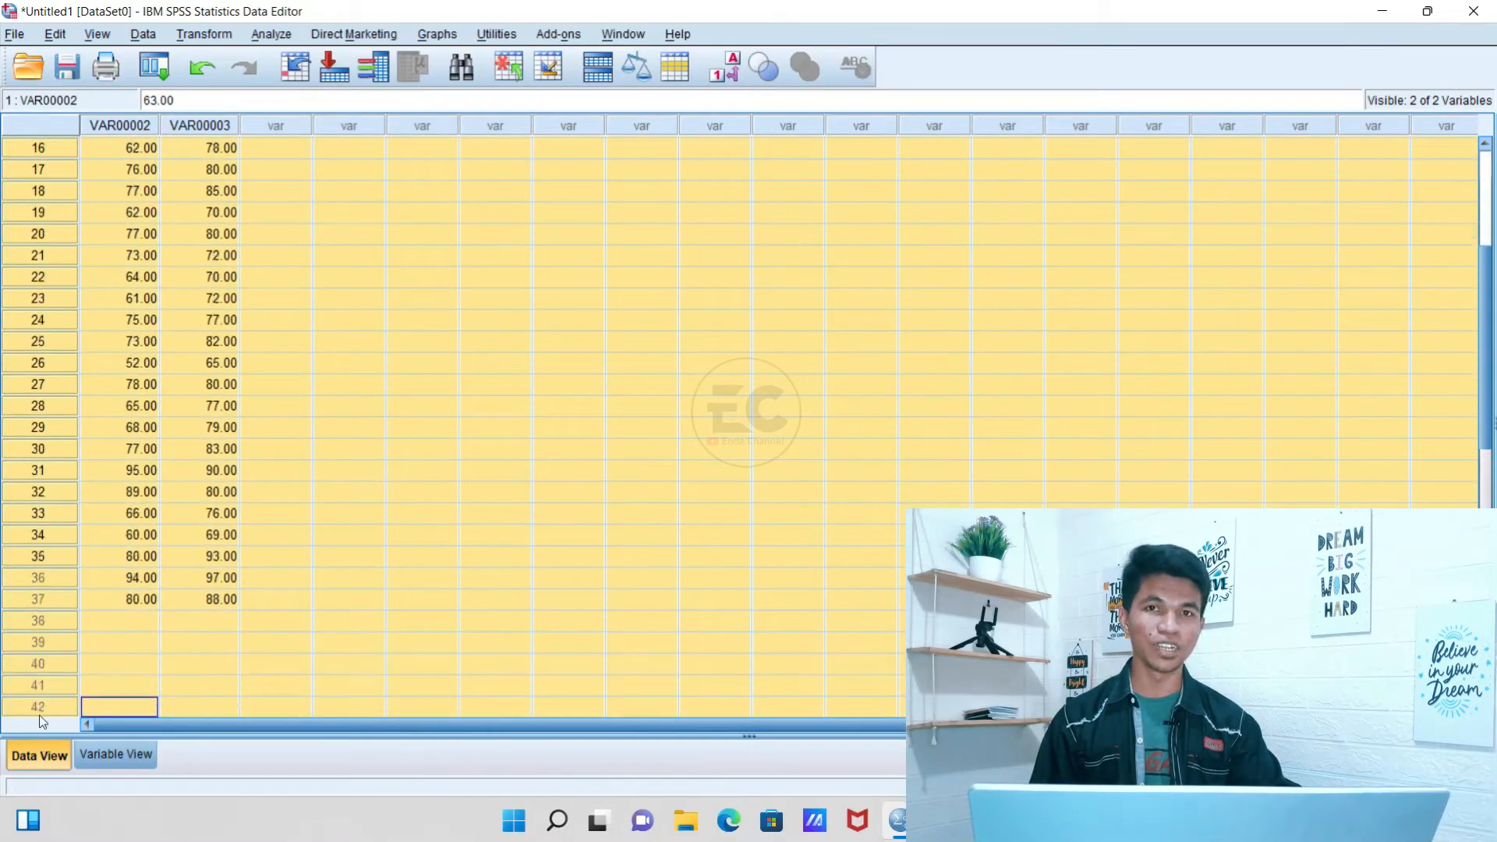
key(Up)
key(Up)
key(Up)
key(Up)
key(Up)
key(Up)
key(Up)
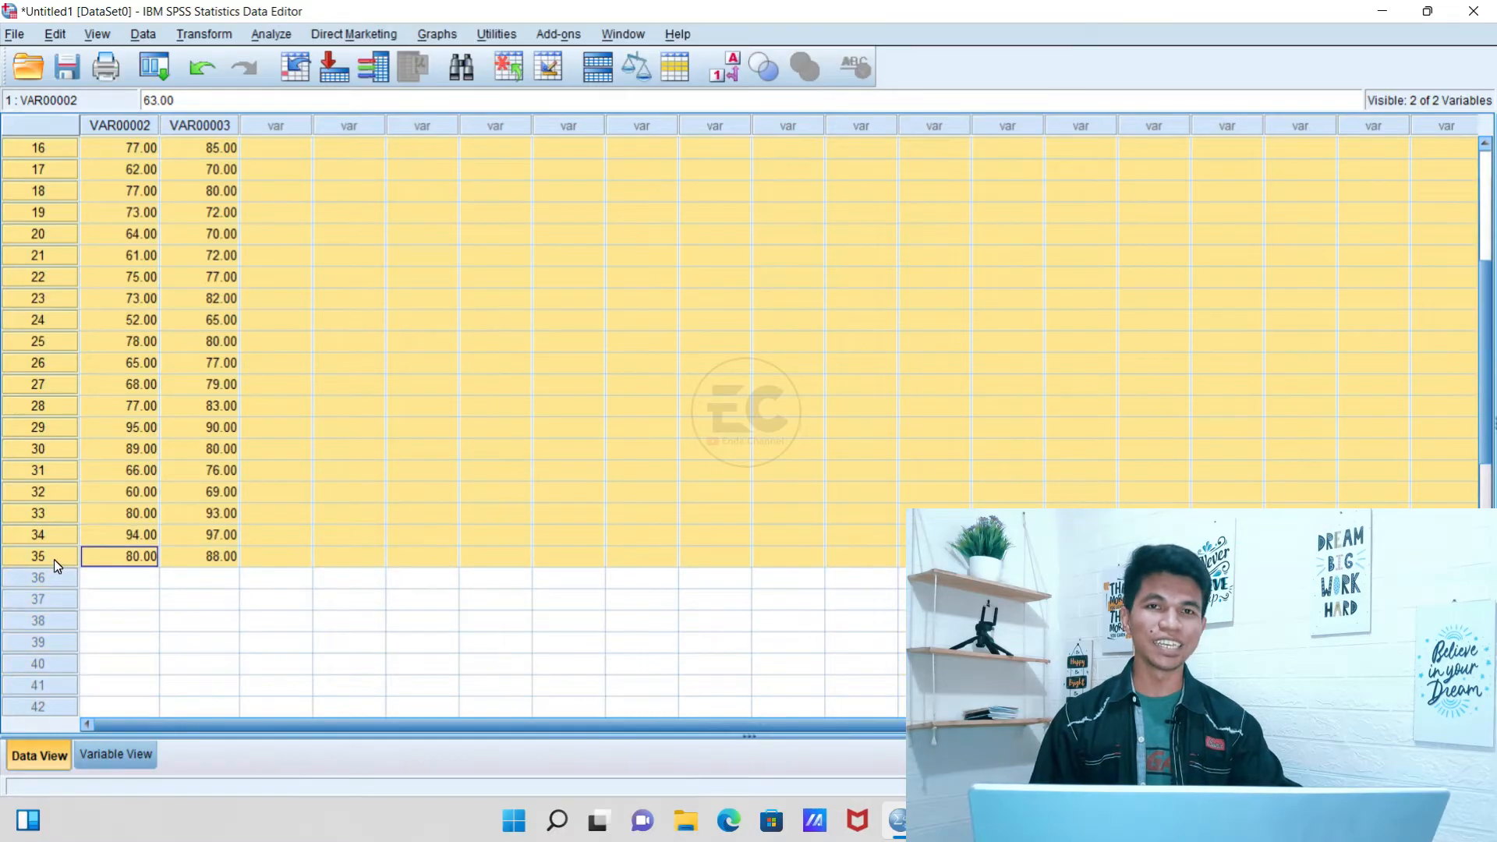
click(199, 492)
scroll(205, 416, up, 4)
scroll(205, 415, up, 1)
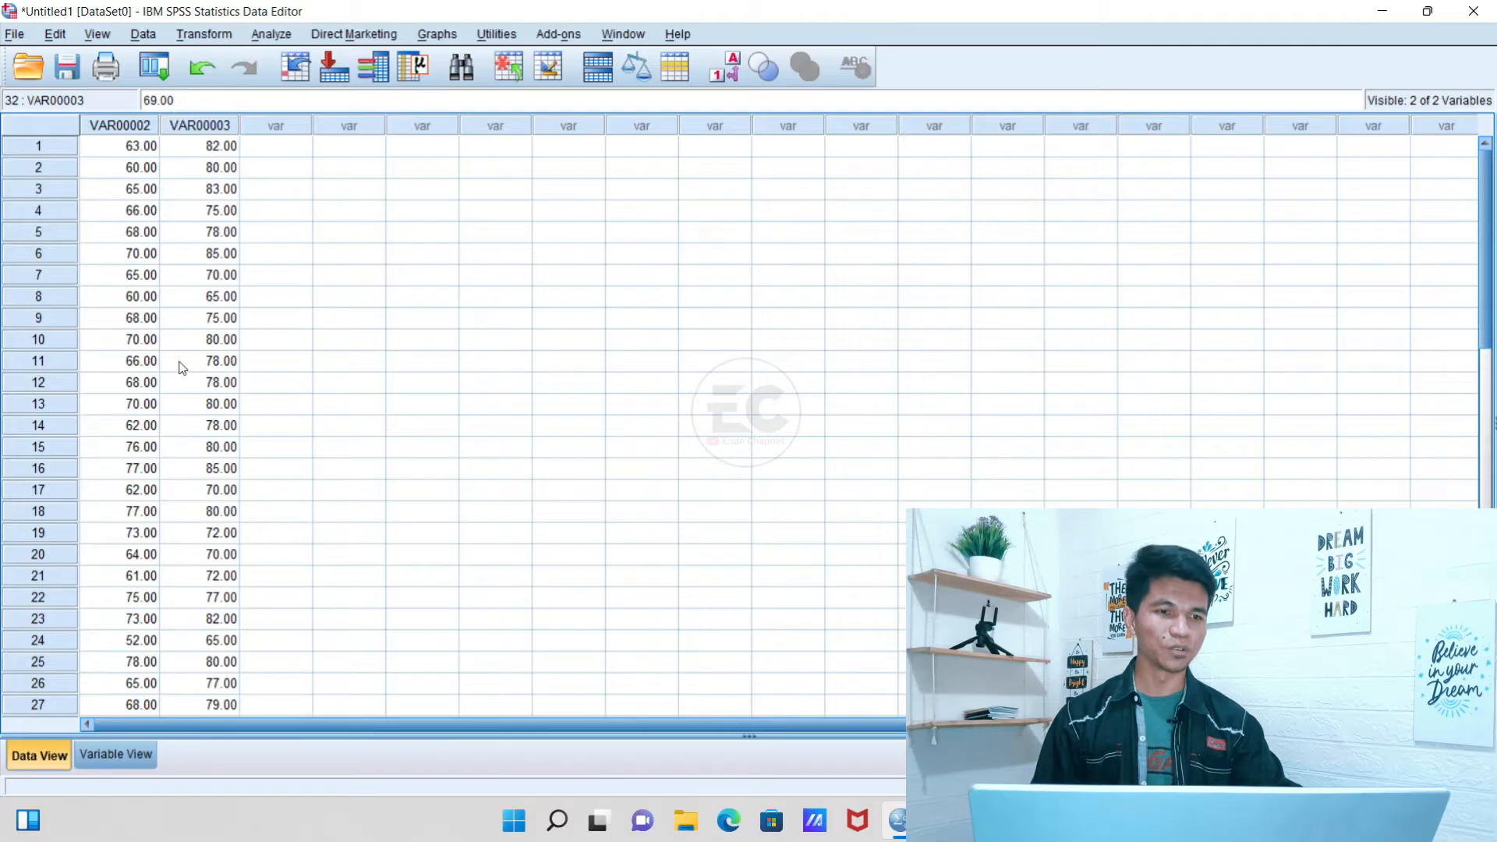
In Variable View, rename the first variable X and the second variable Y
click(119, 755)
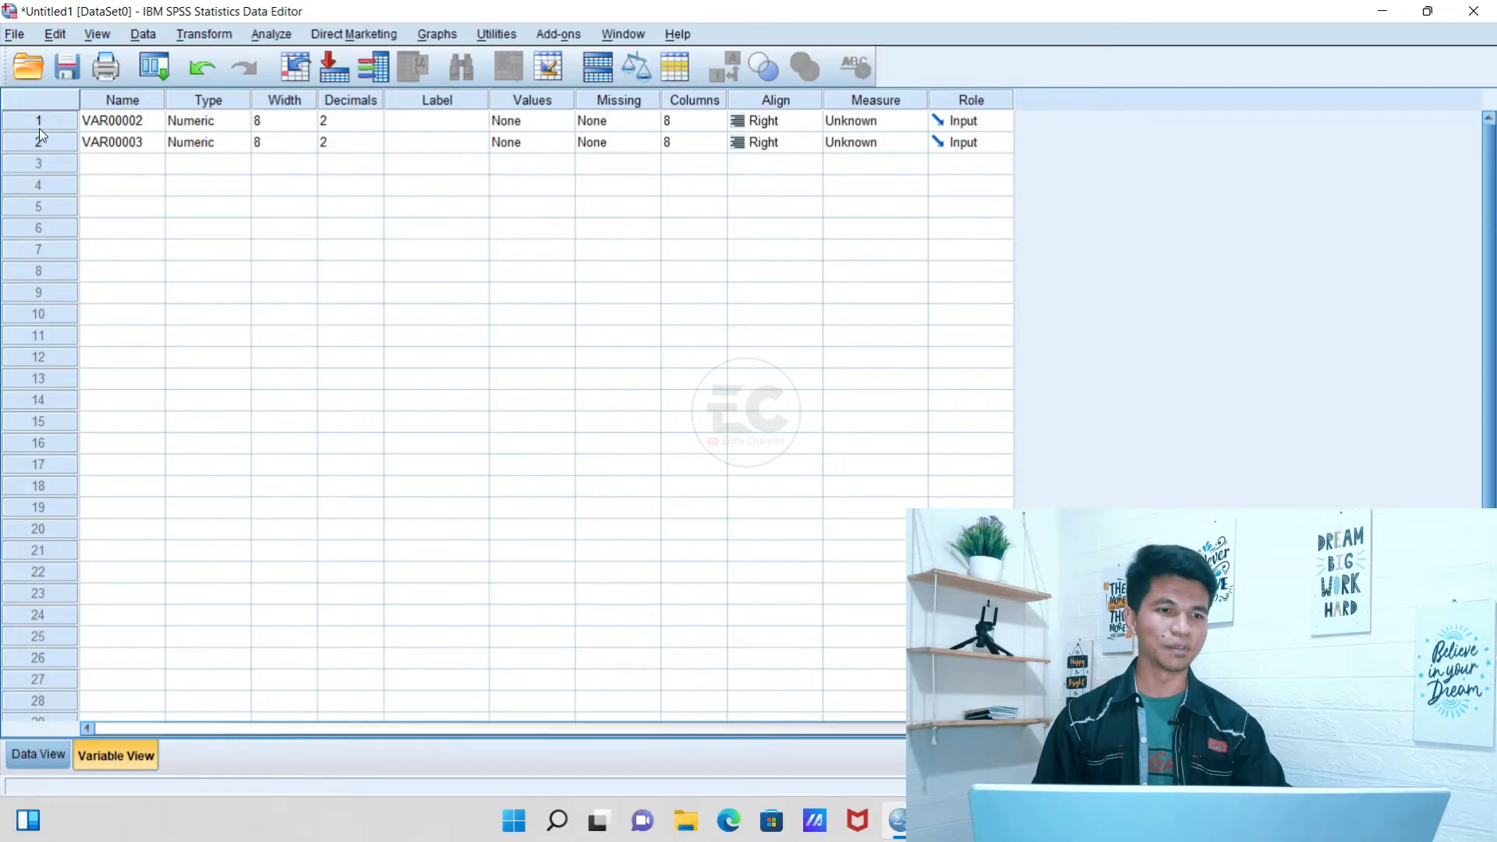
click(138, 125)
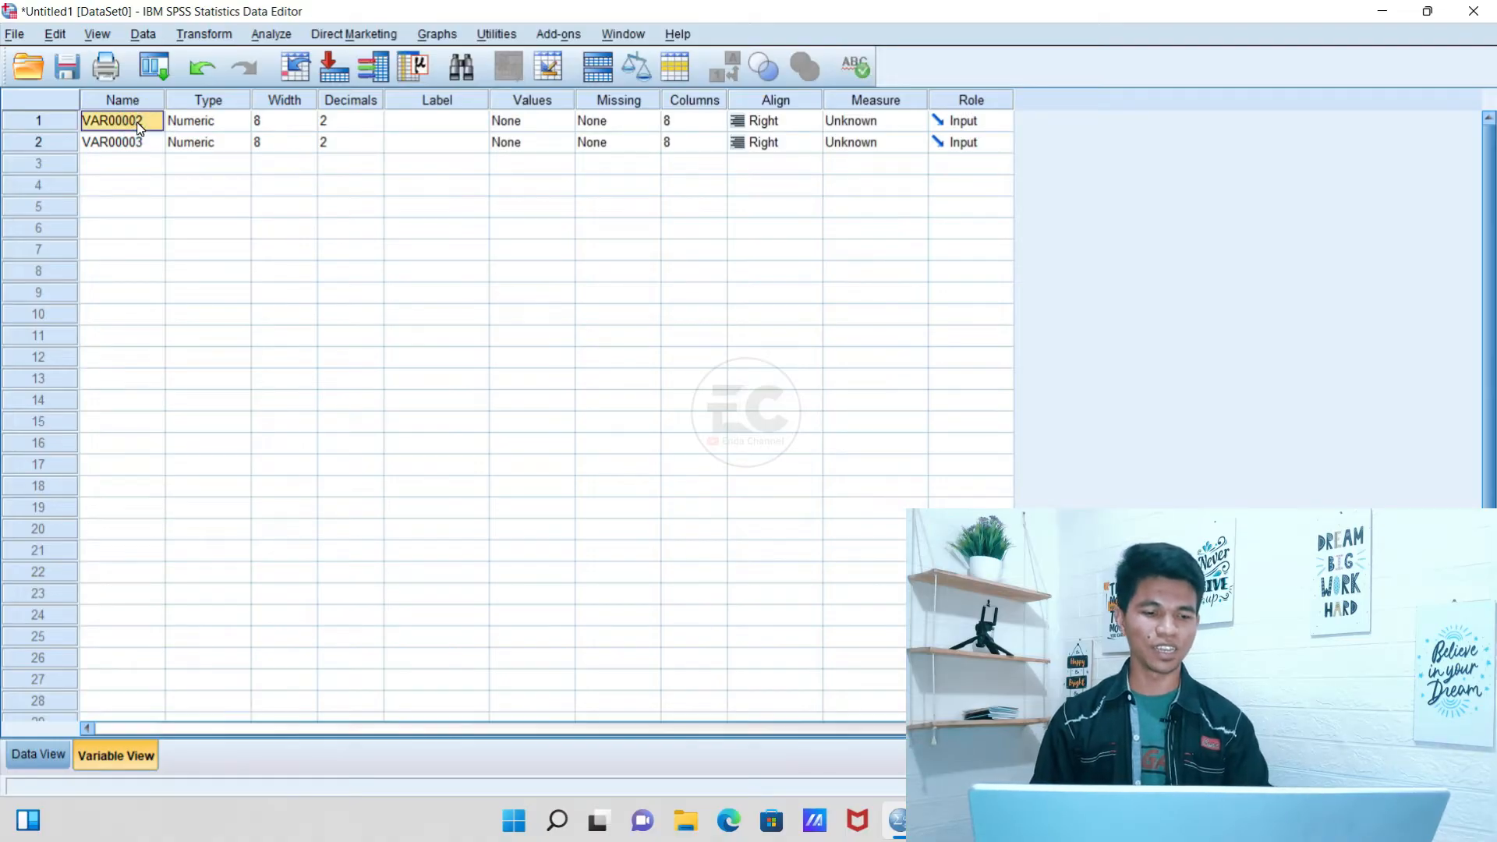
double_click(139, 123)
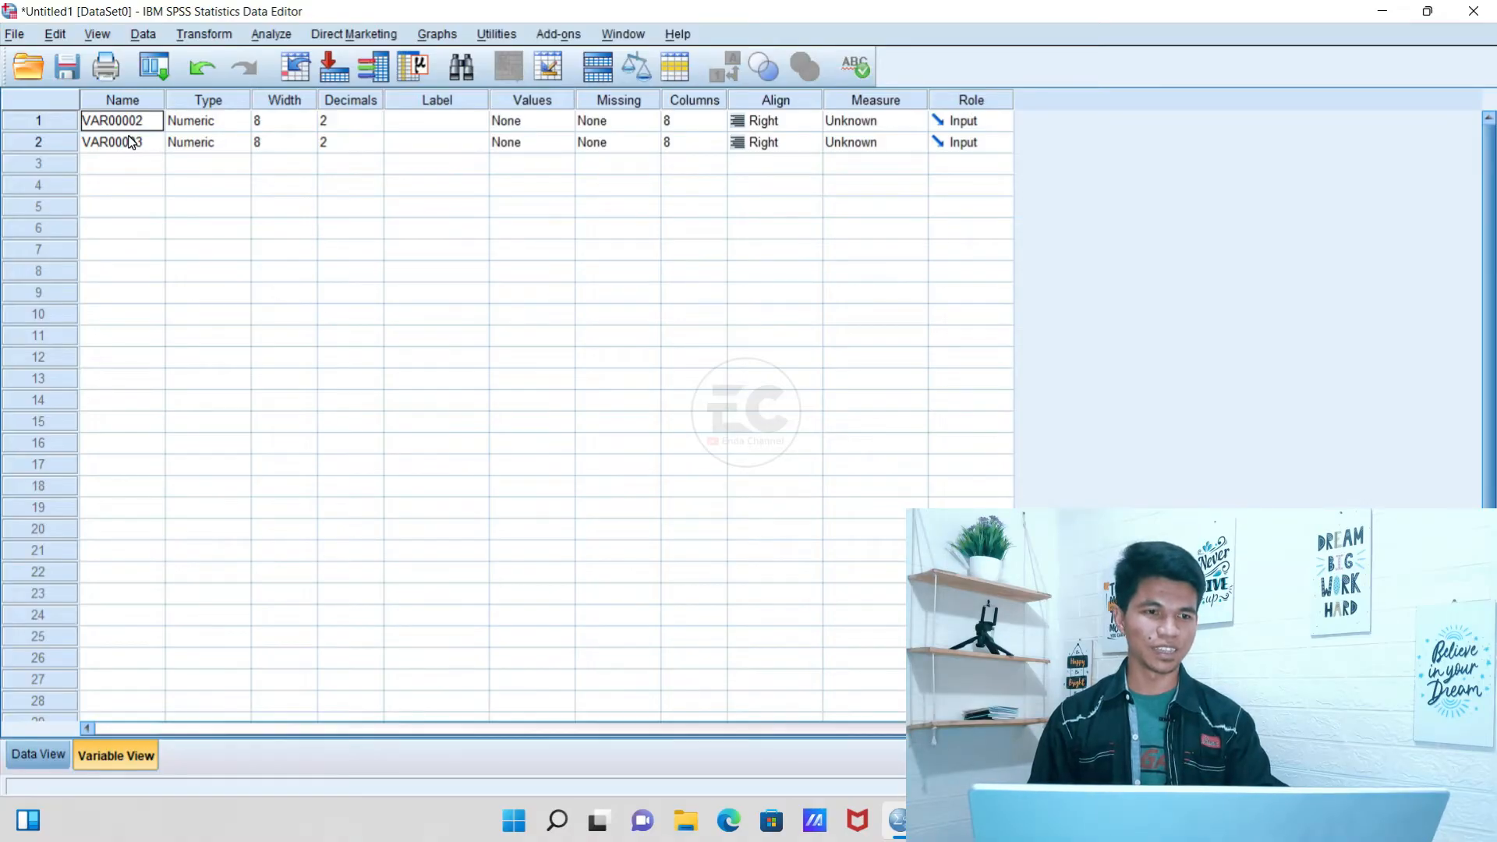
text(X)
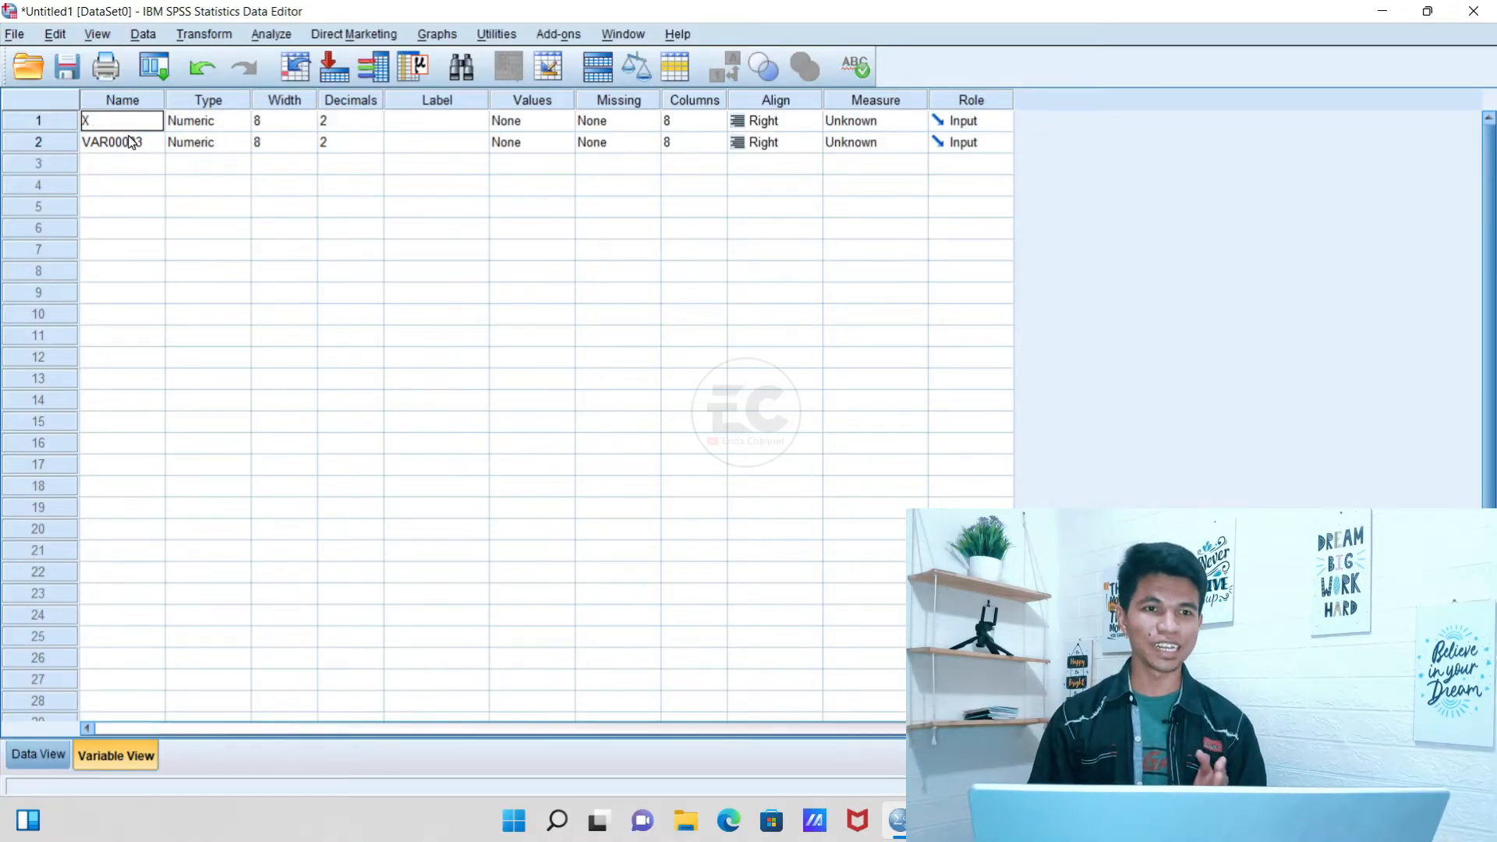
click(134, 145)
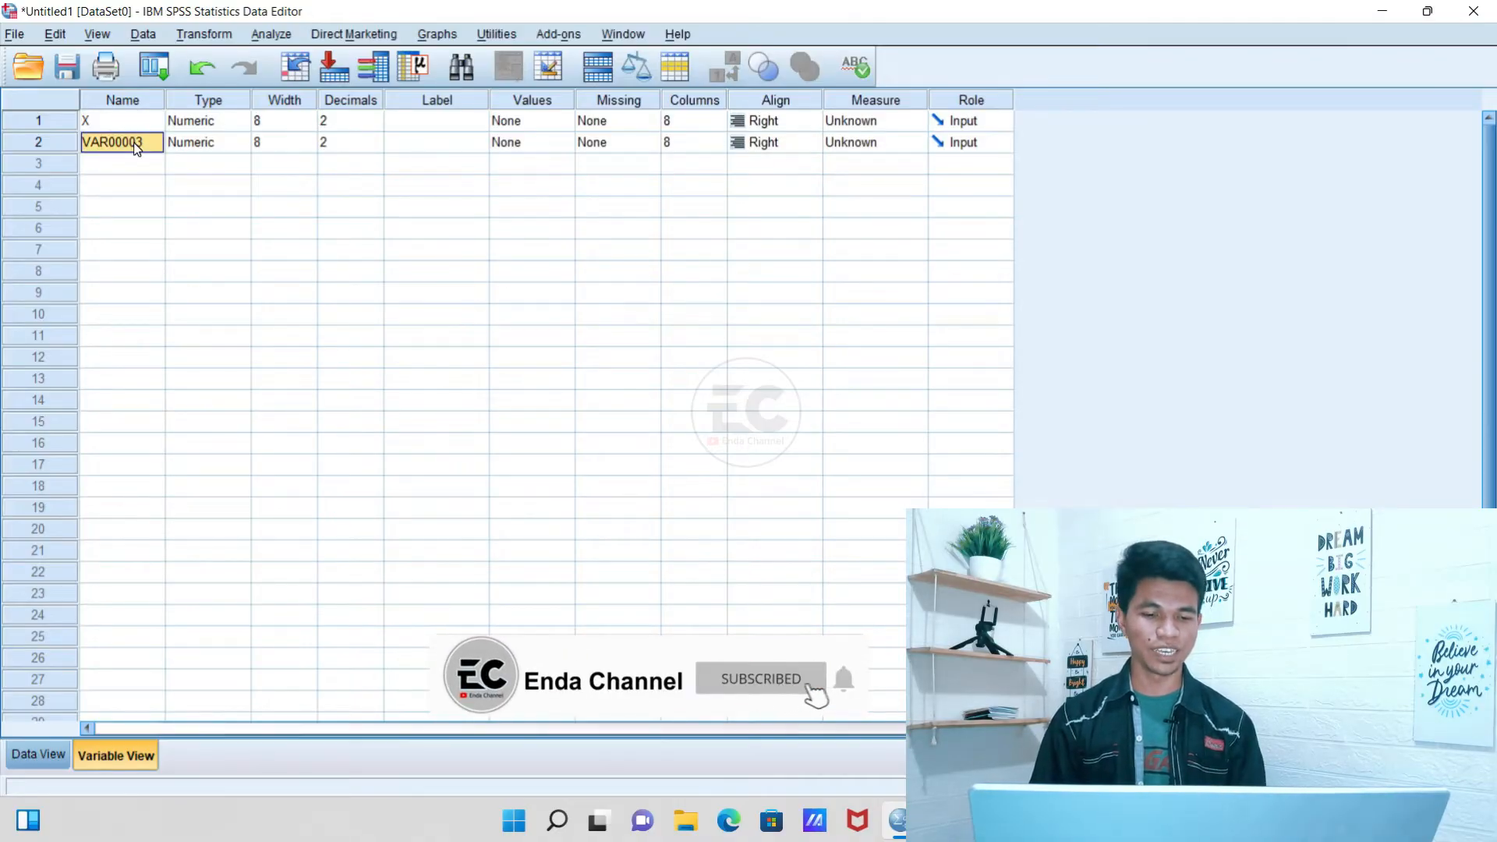
text(Y)
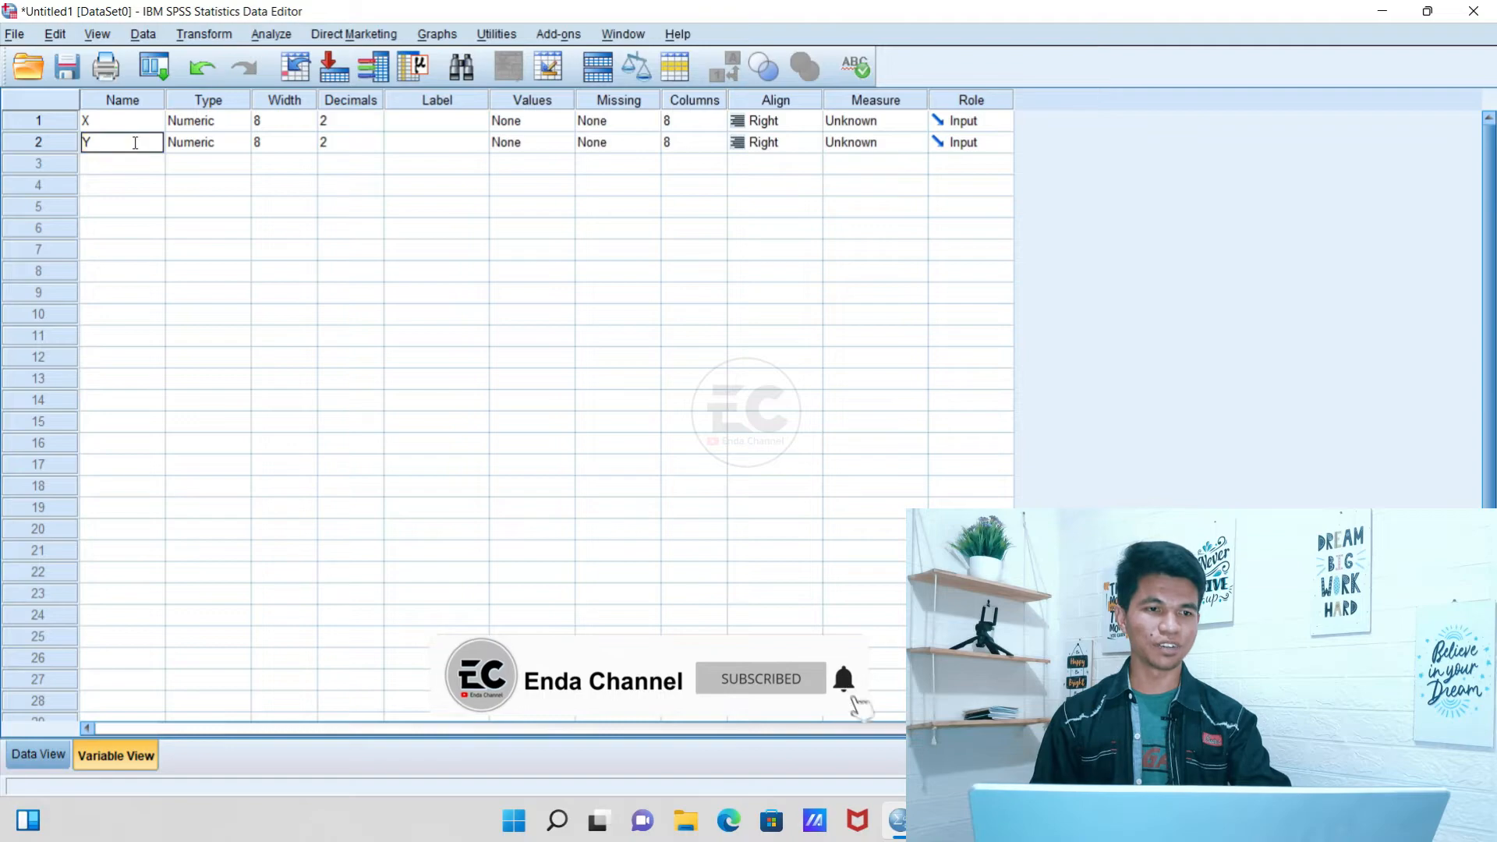
Examine the variable type options for X and keep Numeric
click(232, 122)
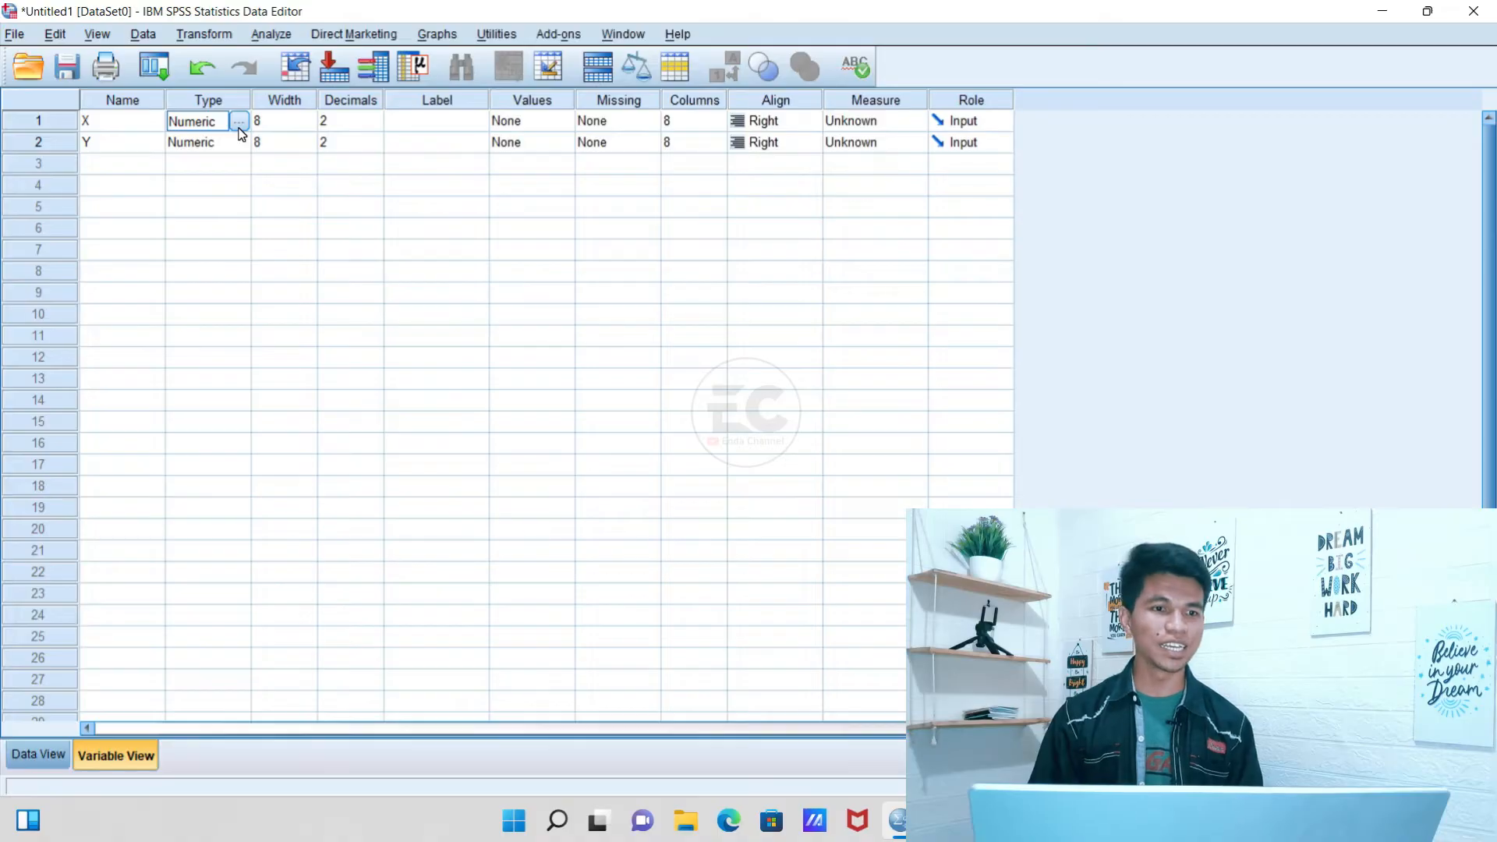
click(239, 122)
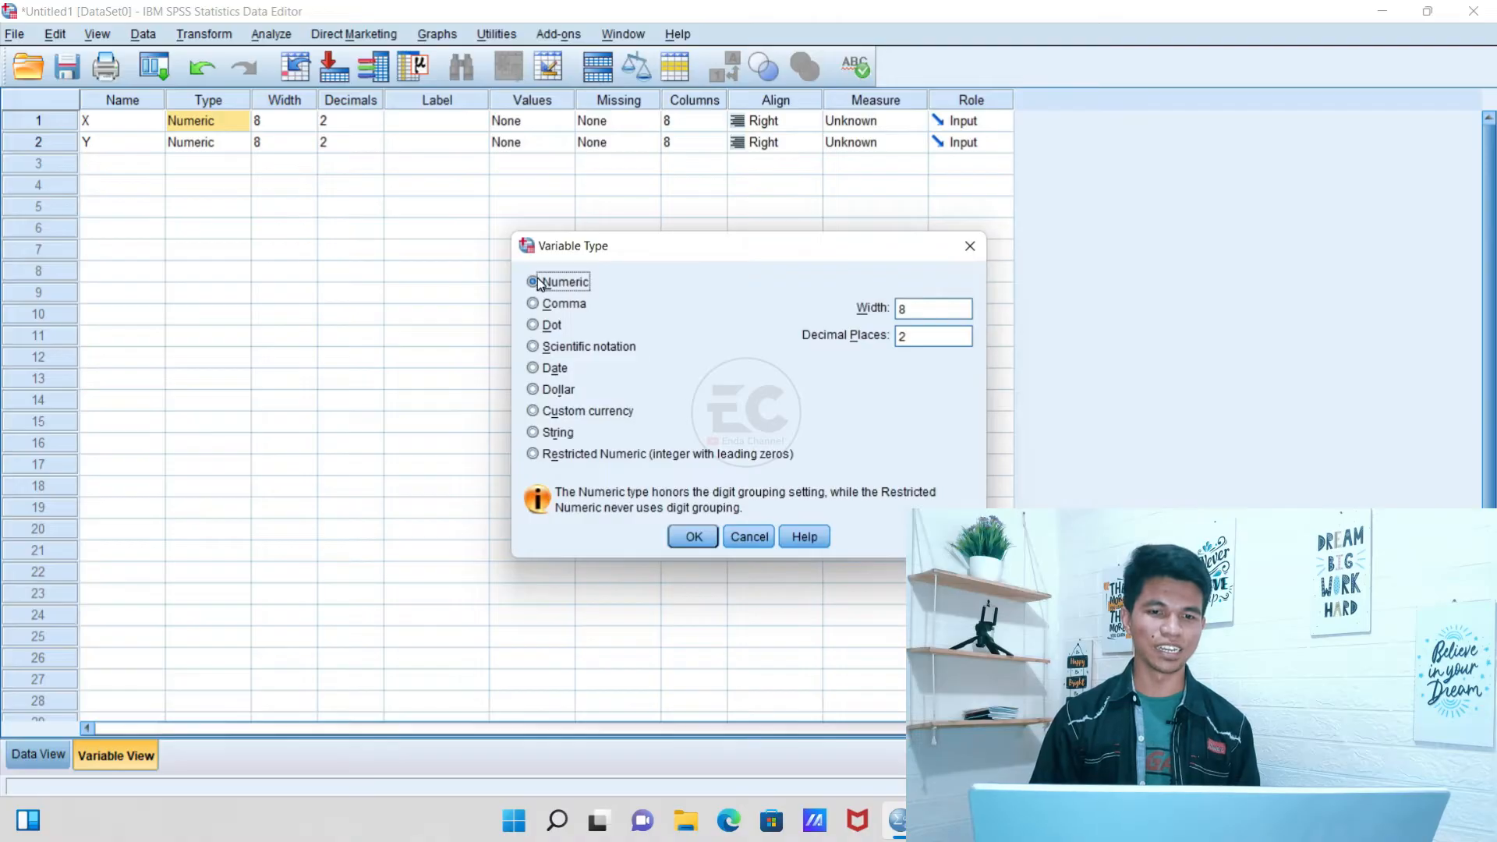
click(694, 538)
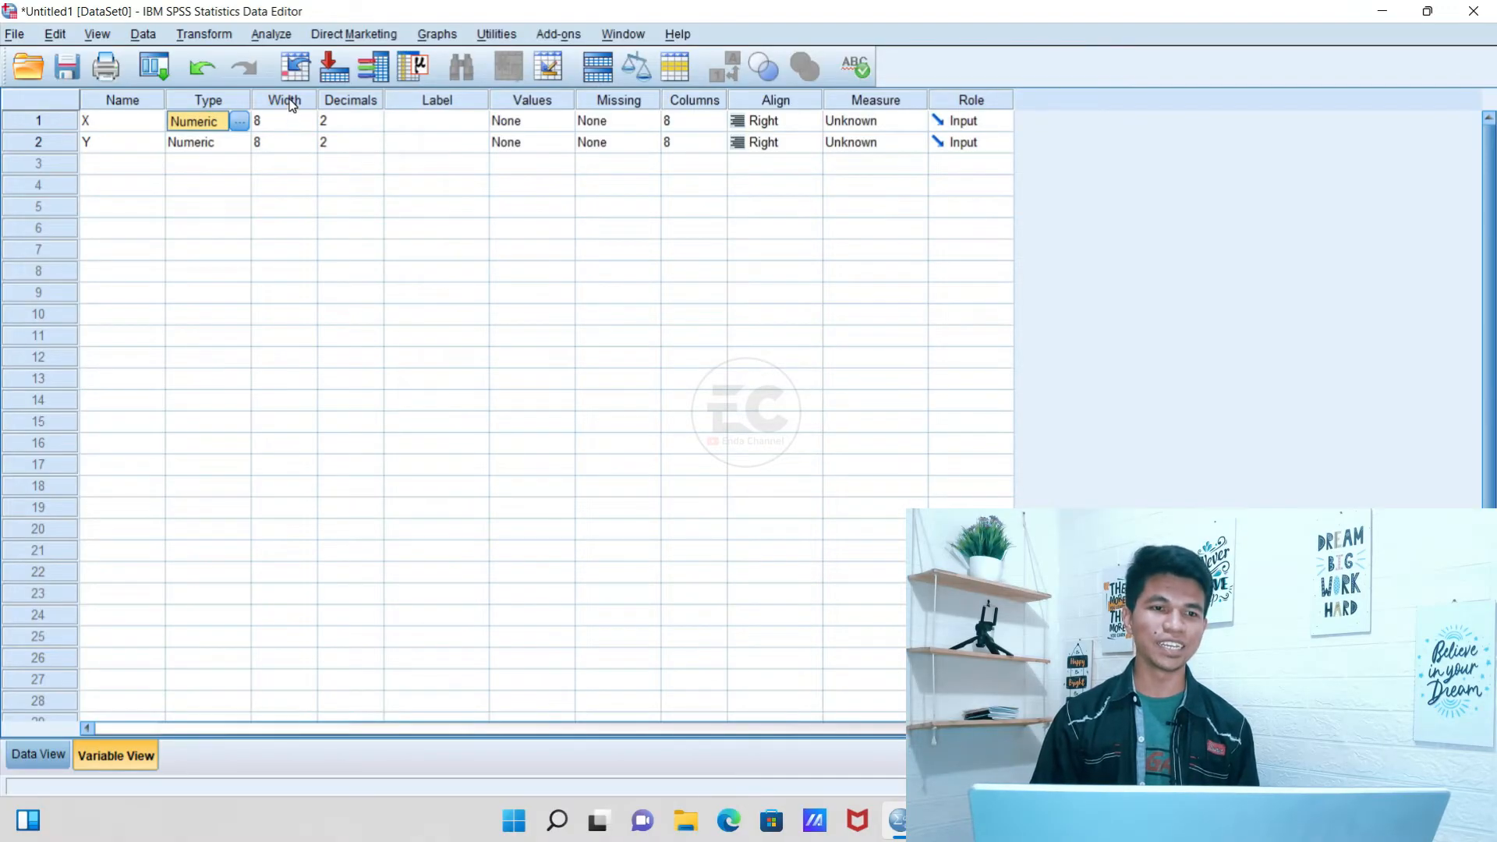
Set the number of decimals to 0 for both variables X and Y
click(366, 125)
click(353, 101)
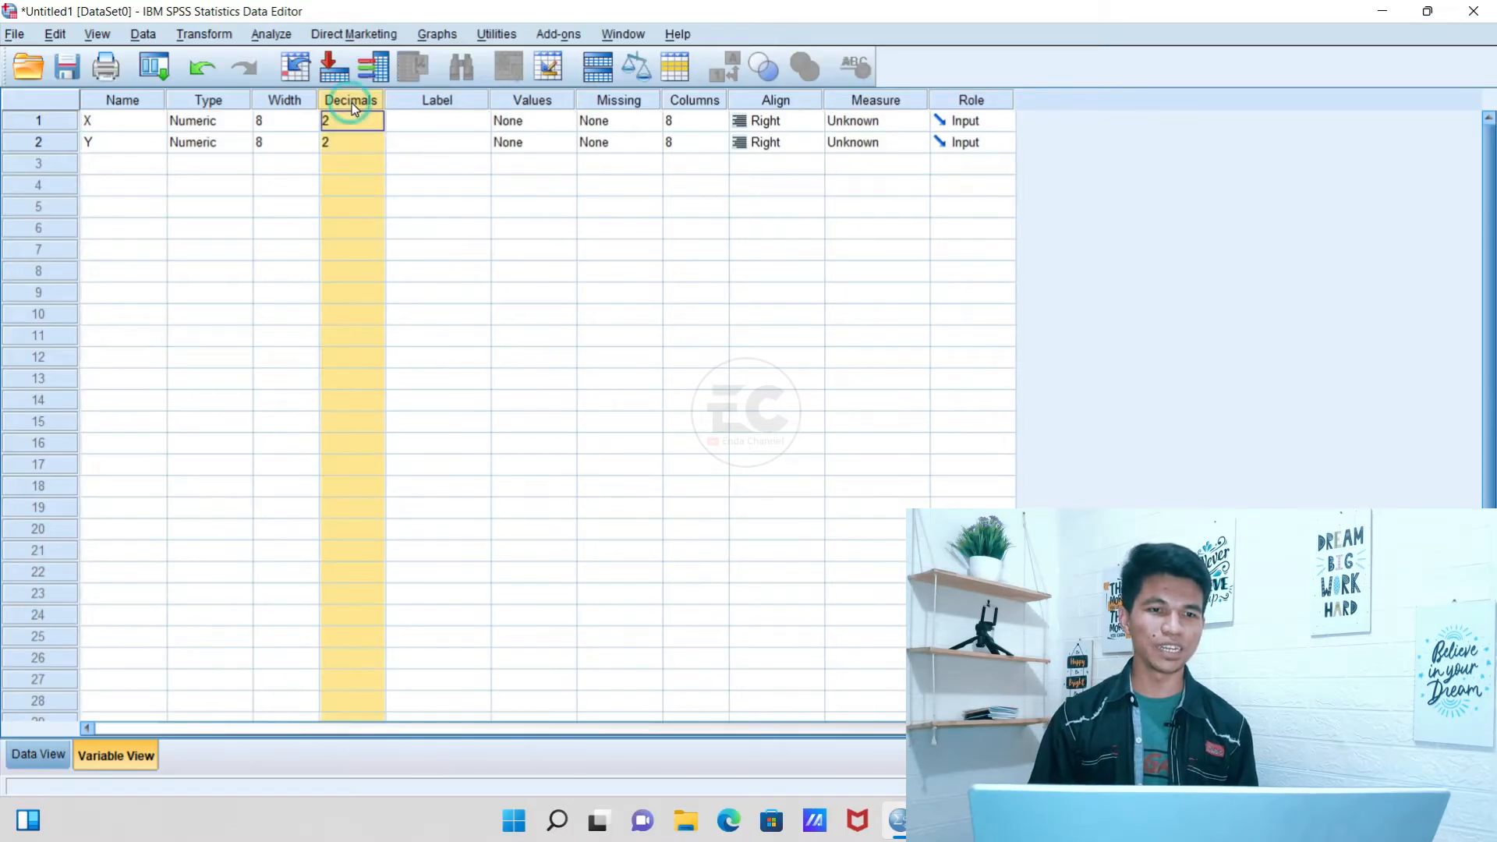
click(352, 122)
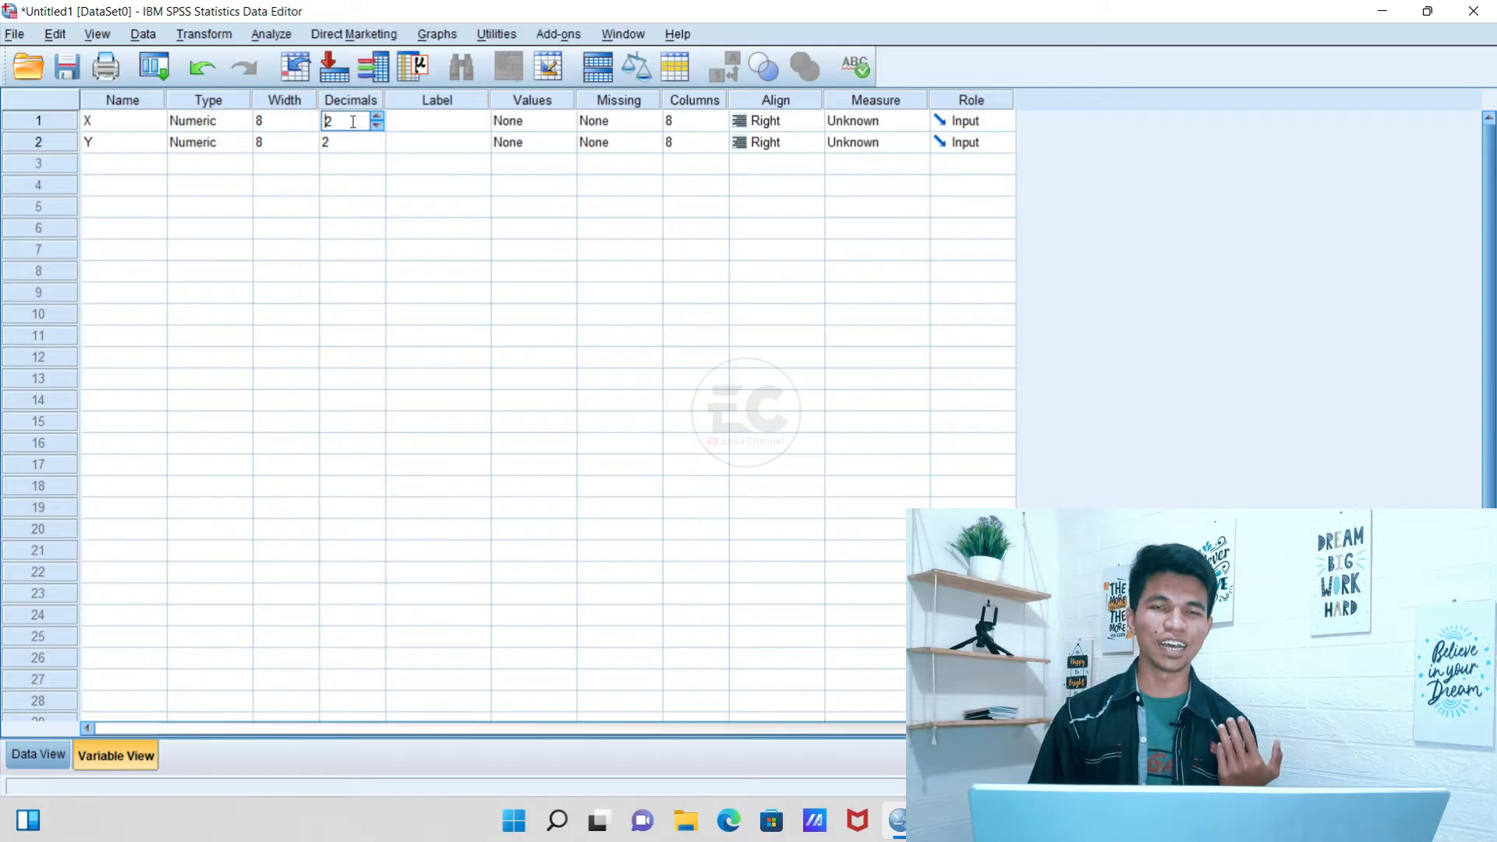
click(353, 121)
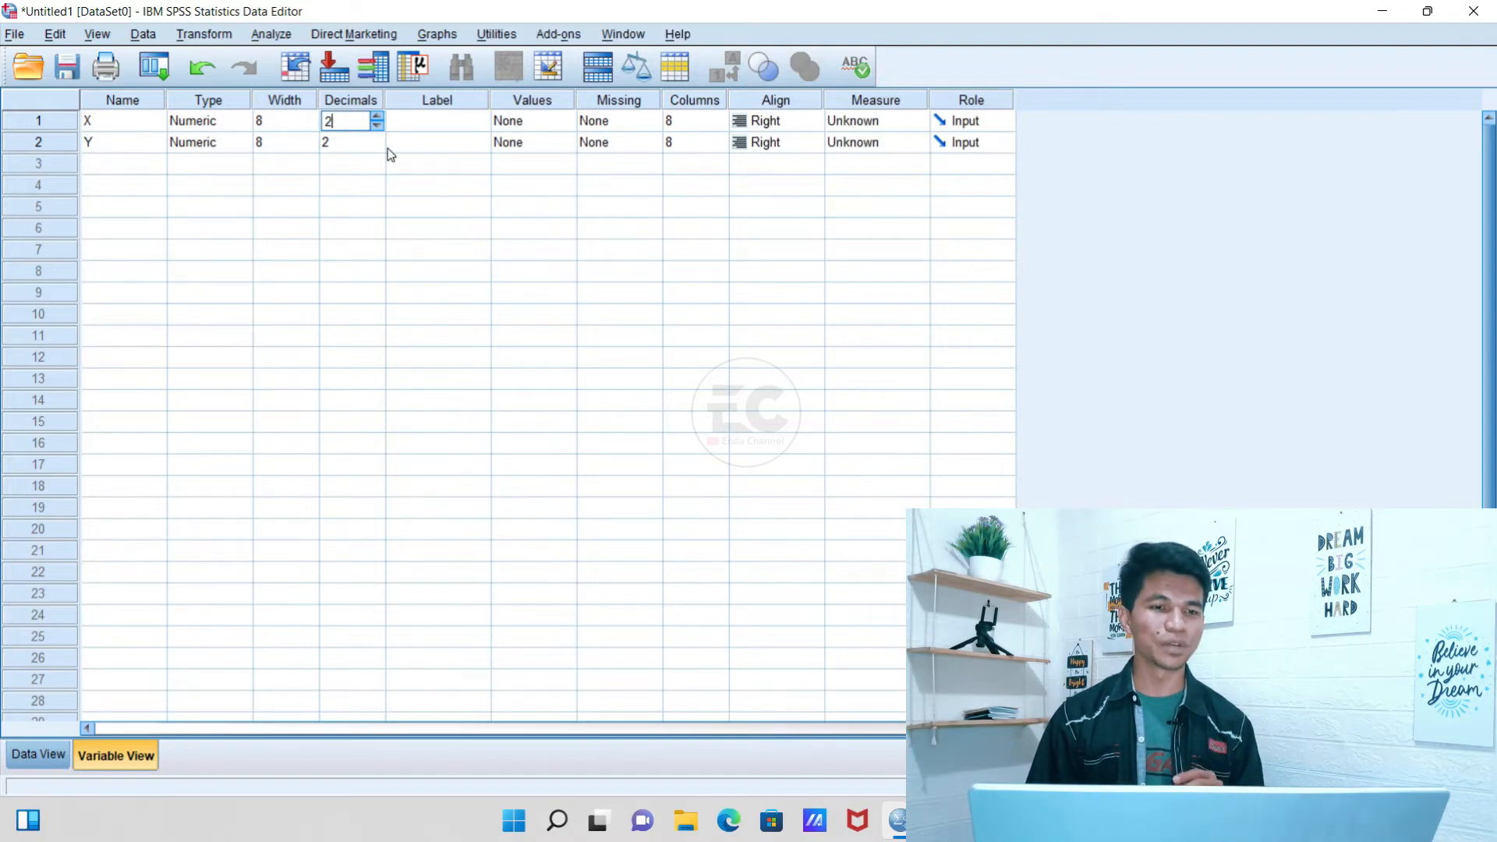
click(351, 140)
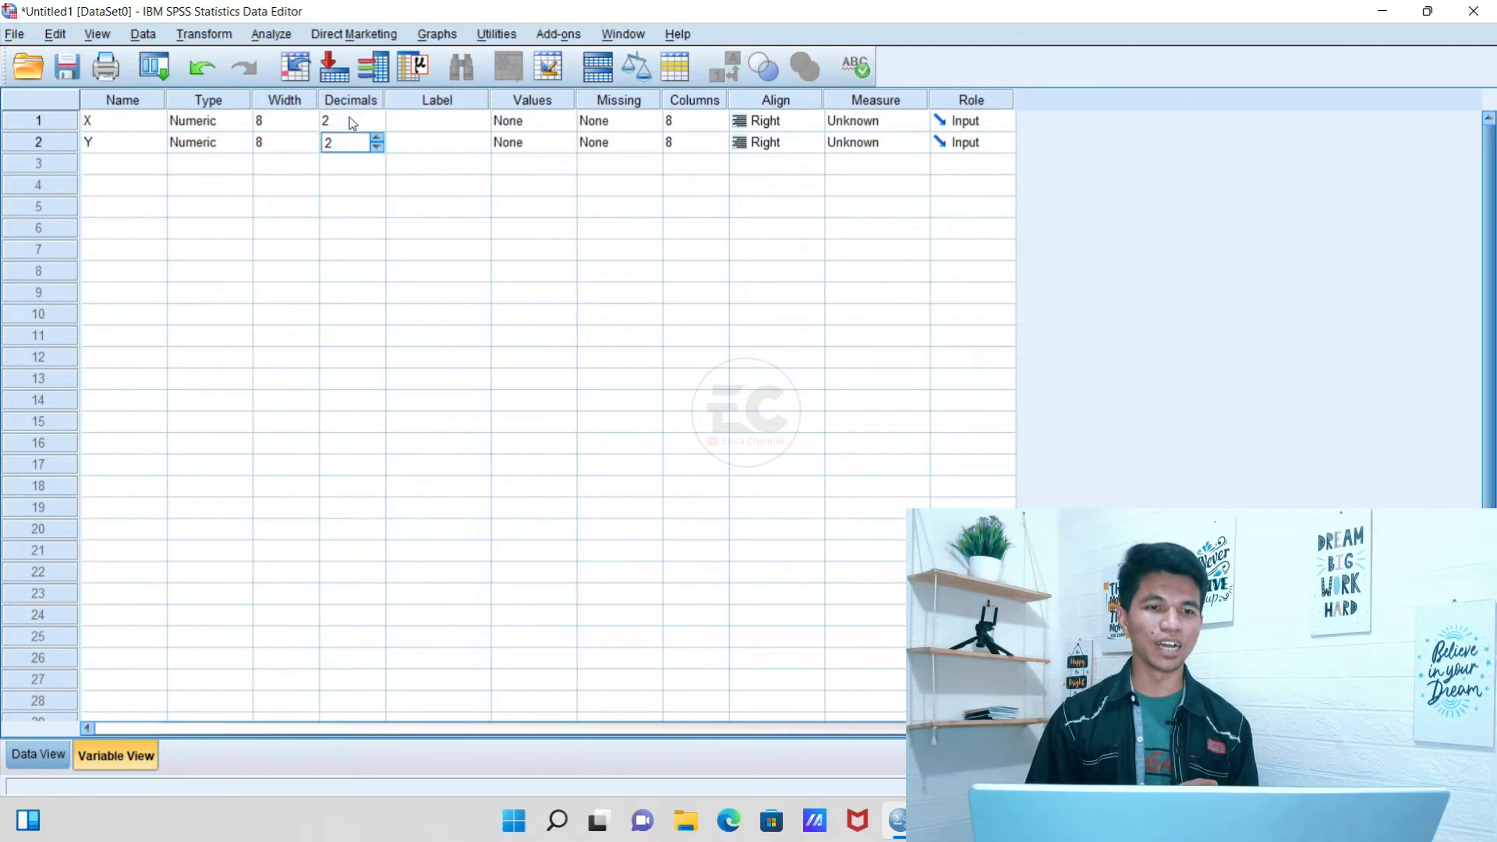
click(349, 118)
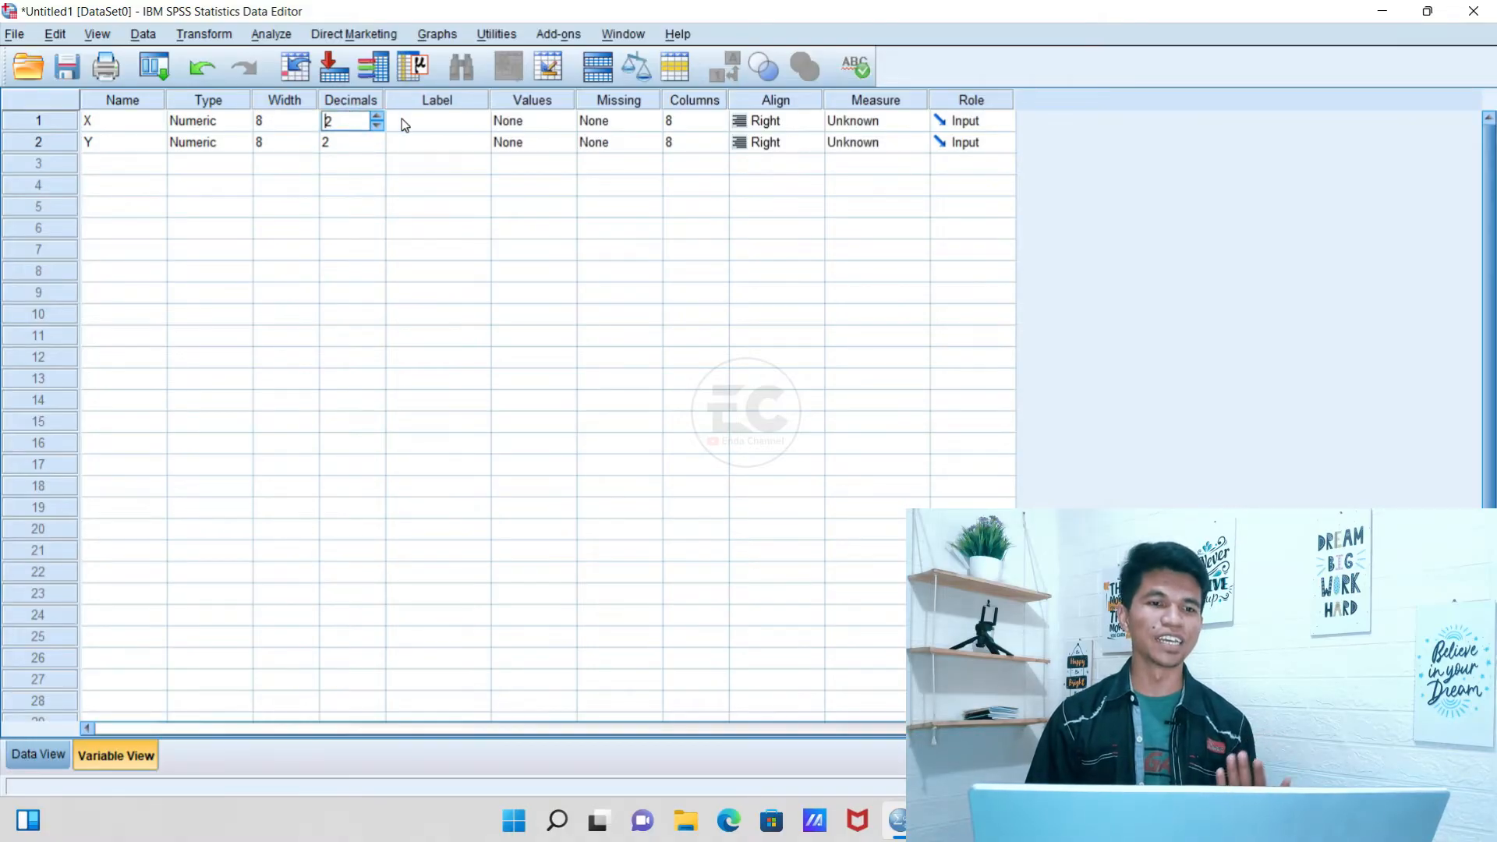
click(361, 142)
click(361, 122)
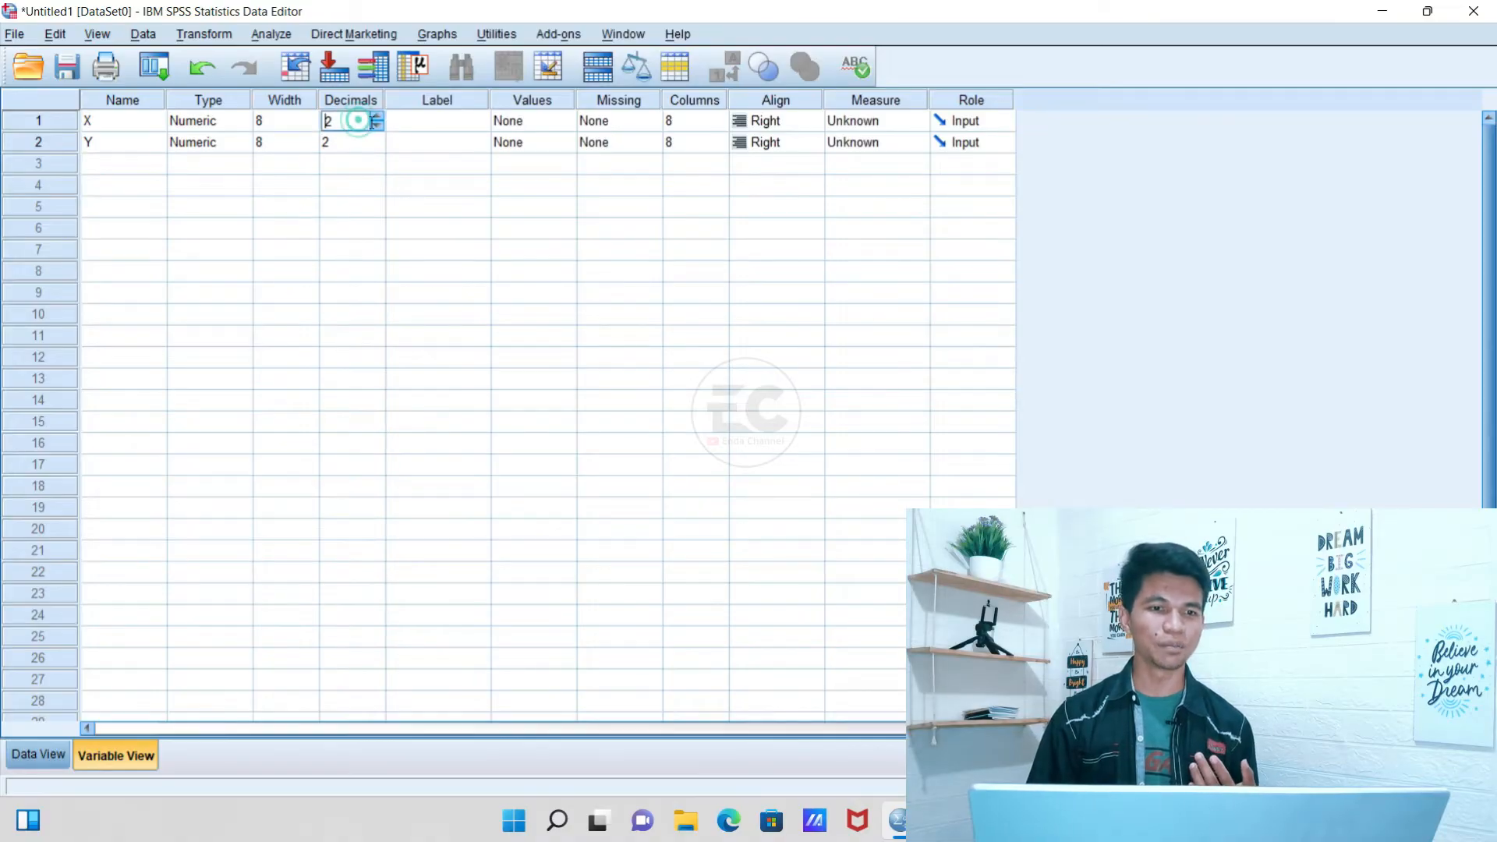
click(377, 124)
click(377, 125)
click(378, 147)
click(377, 146)
click(378, 147)
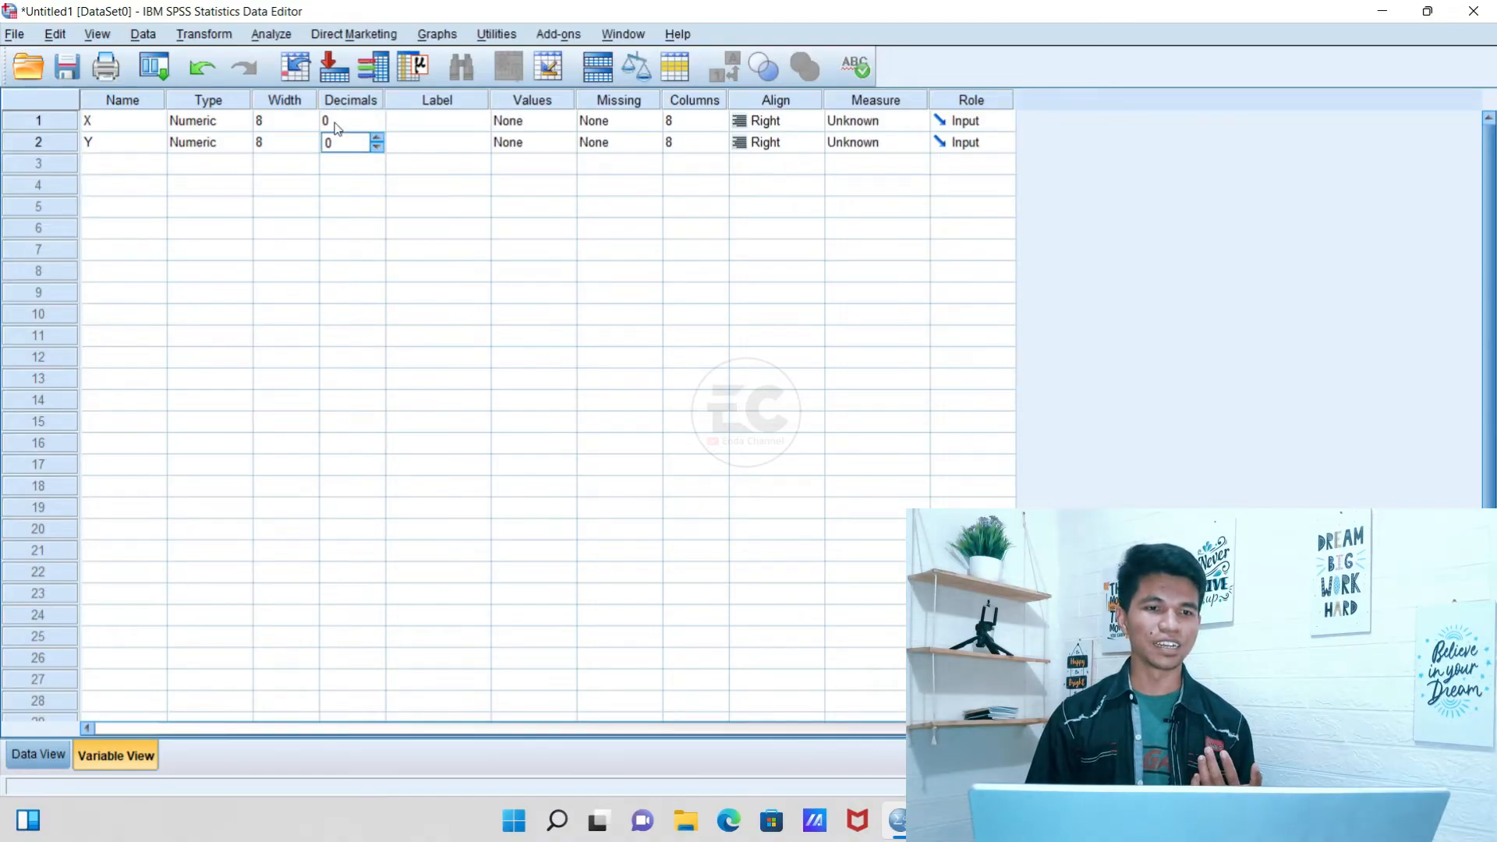
click(347, 121)
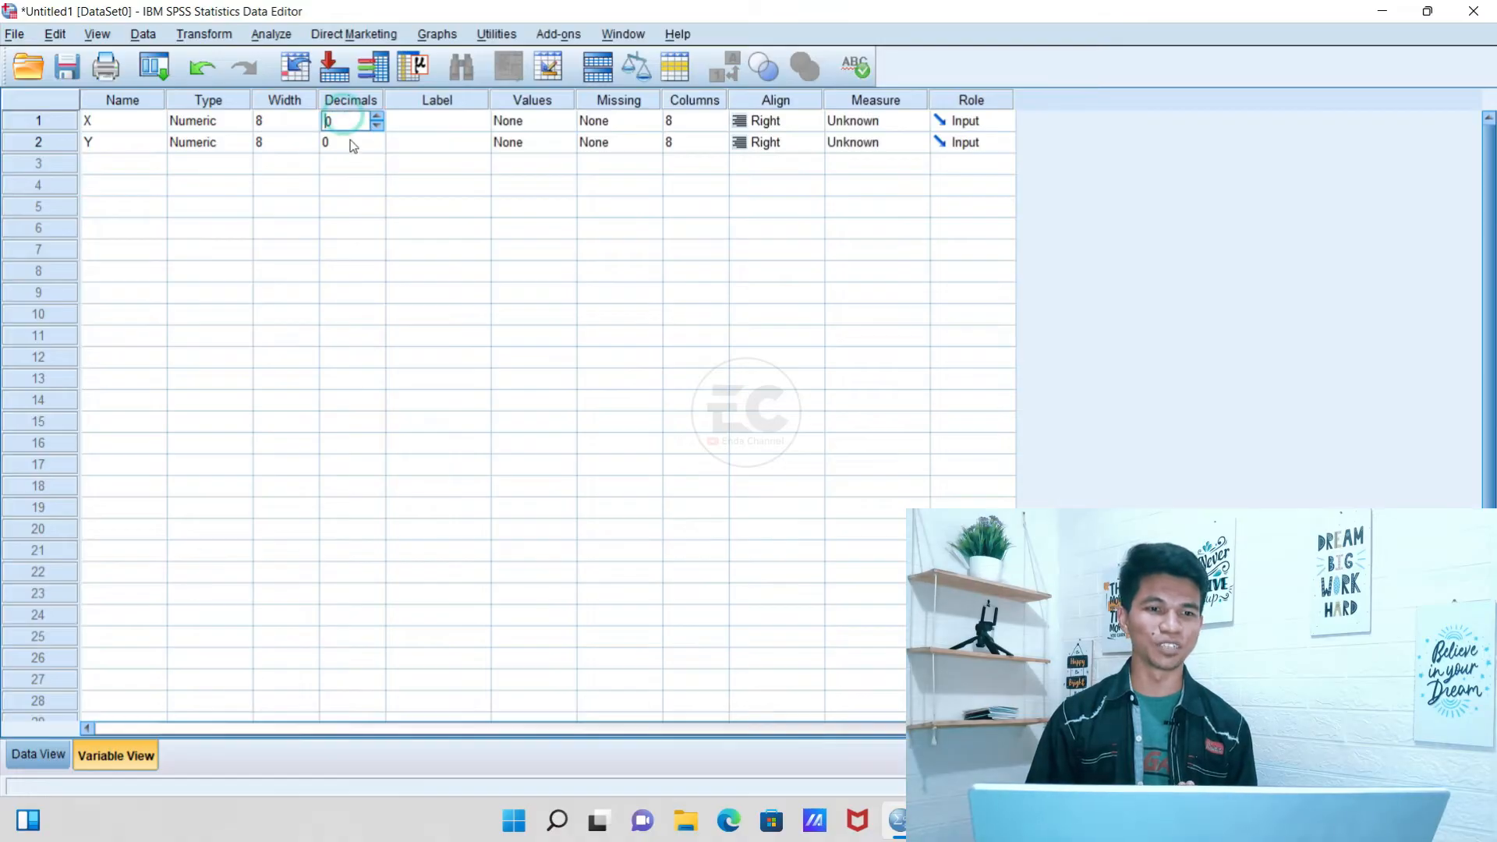
click(343, 142)
Enter PROMOSI as the label of variable X
click(460, 121)
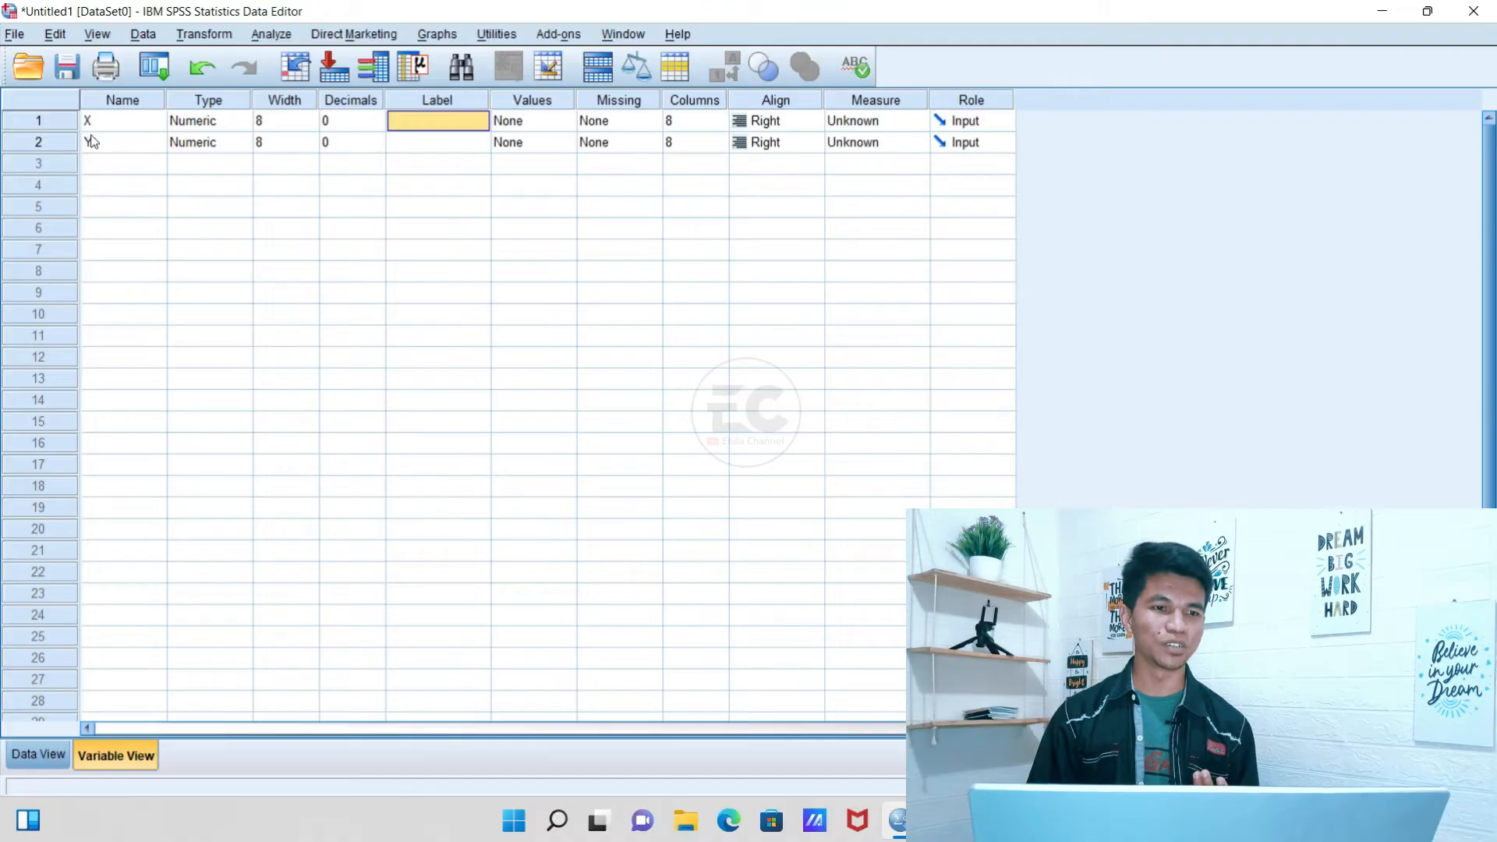
double_click(431, 124)
text(PROMOSI)
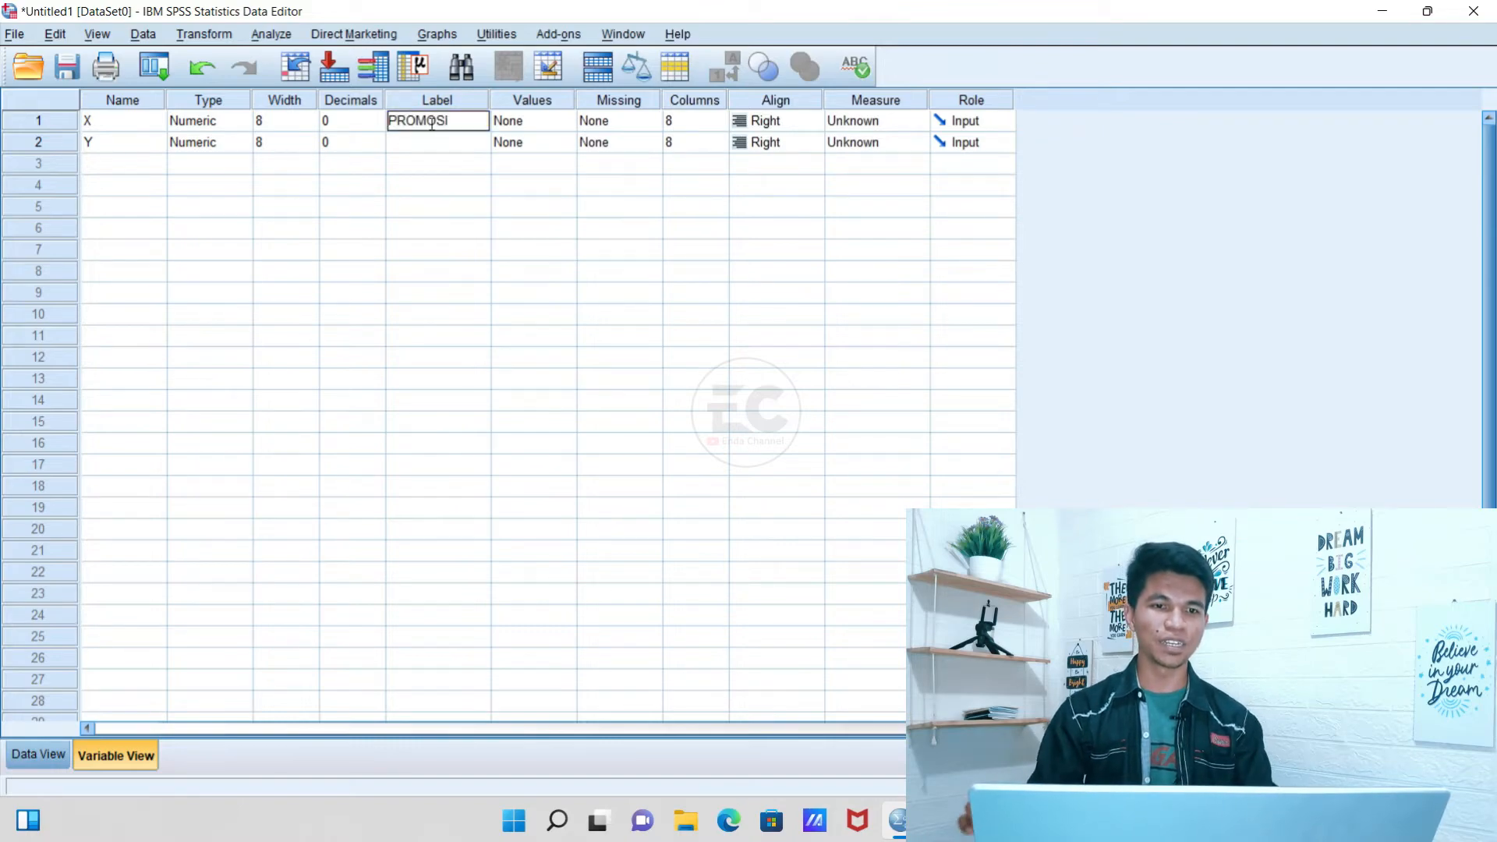
Enter PENJUALAN as the label of variable Y
click(447, 141)
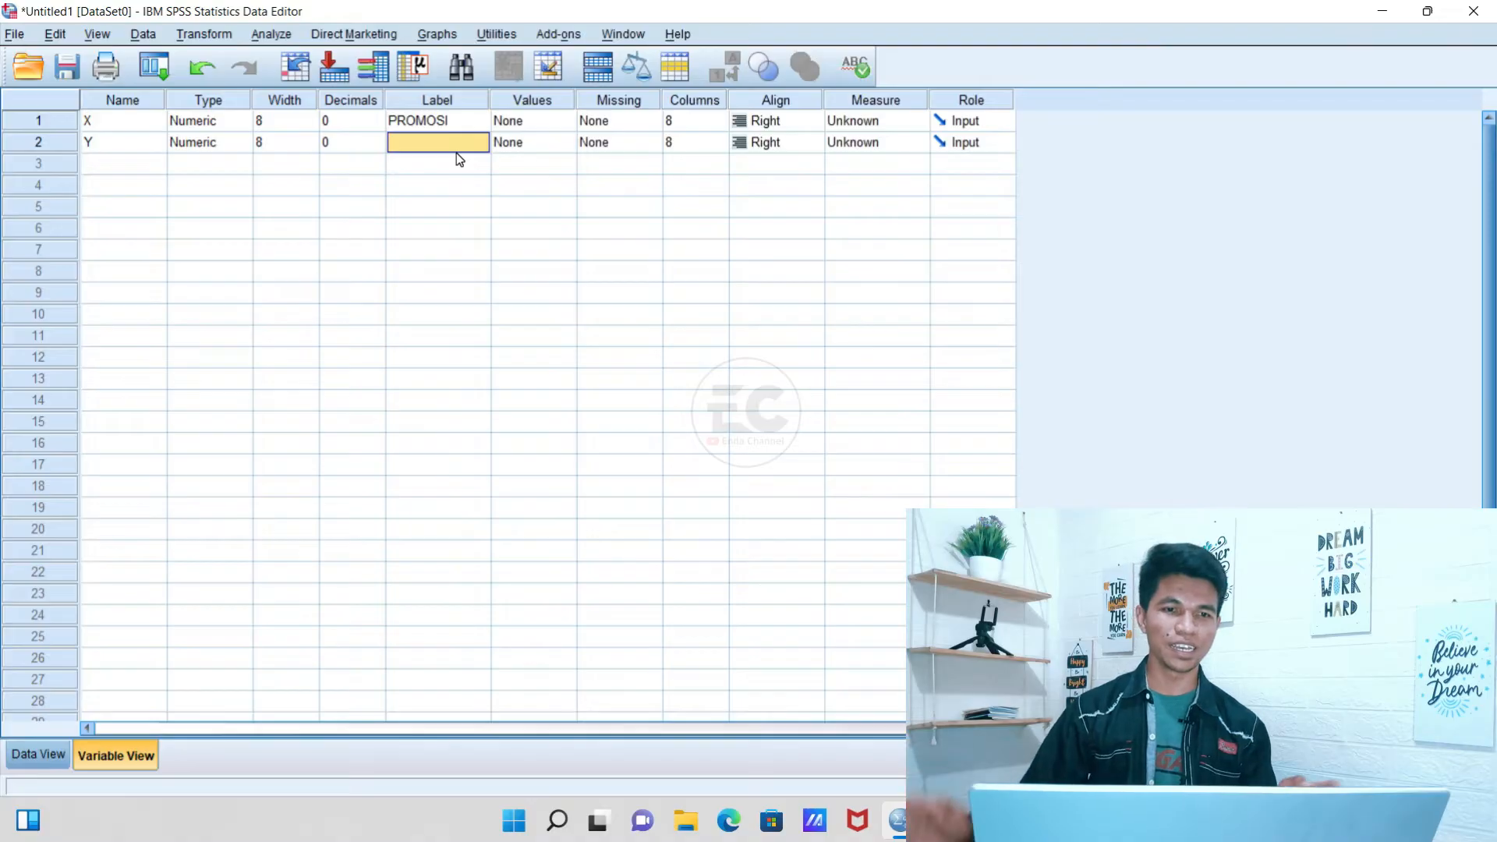
text(PENJUALAN)
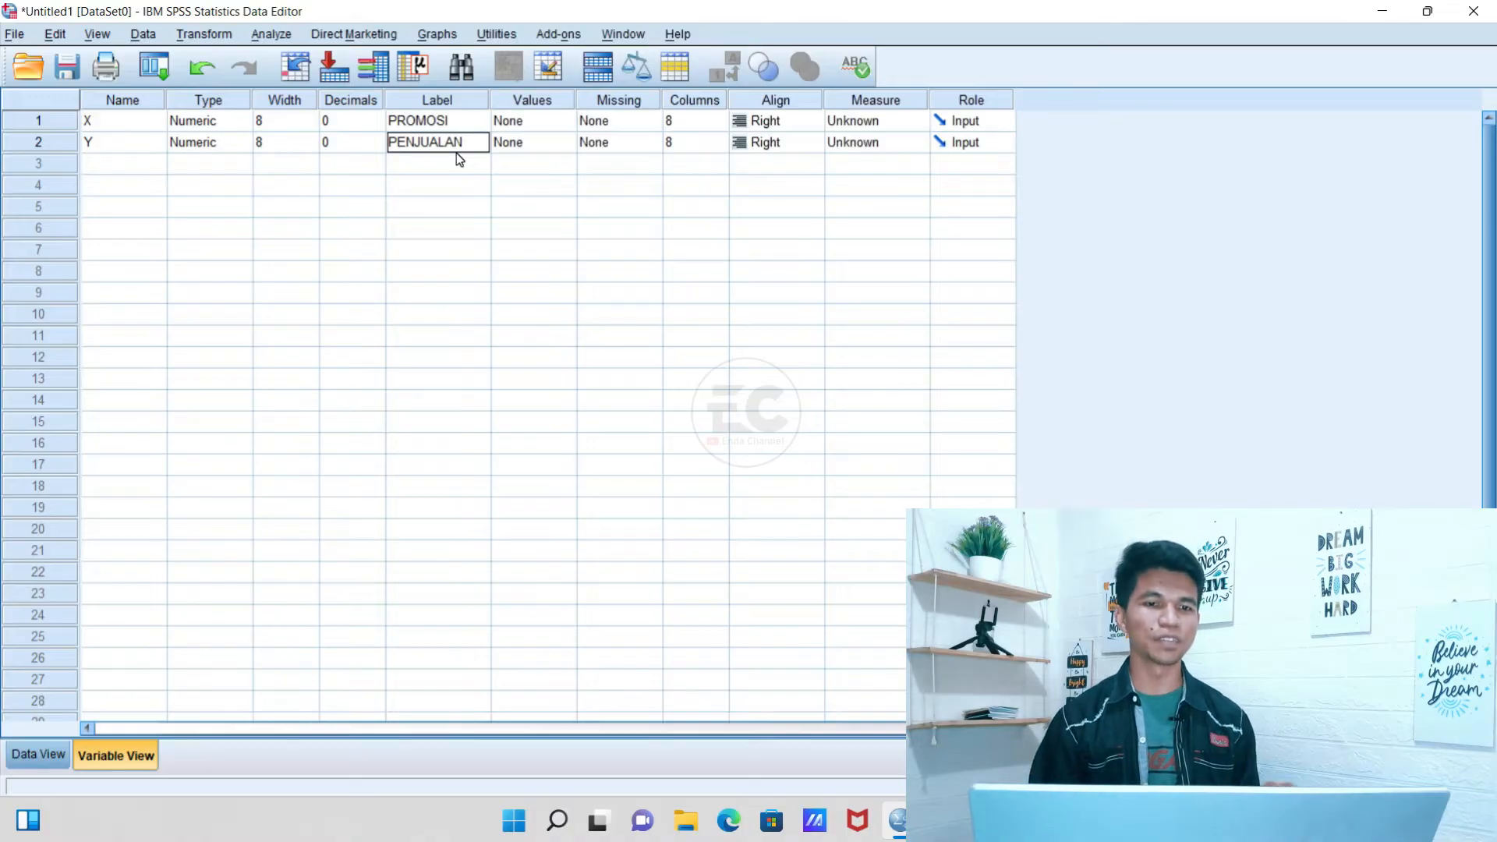
click(546, 107)
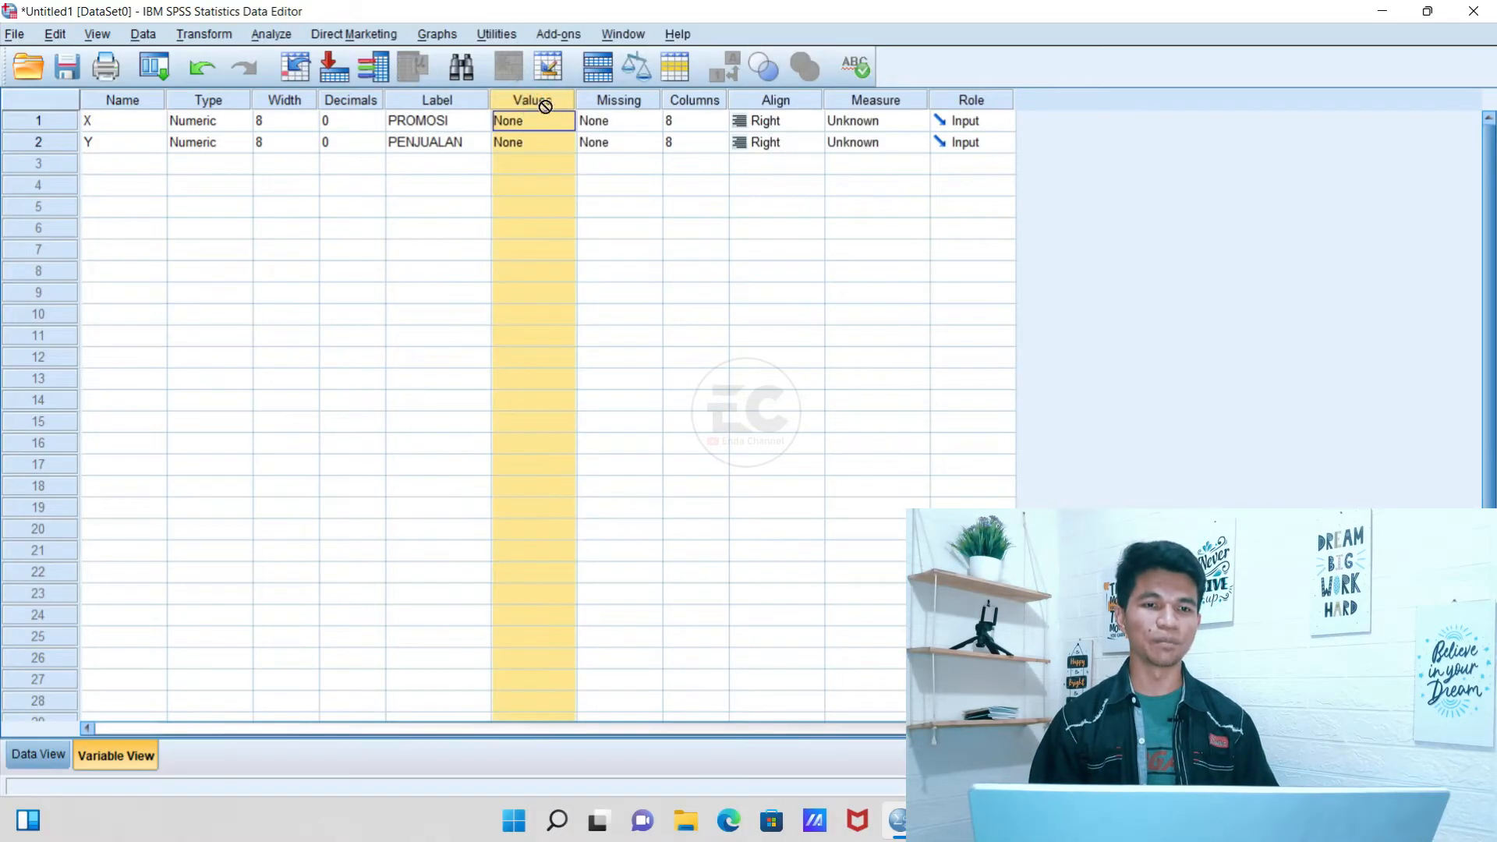
Examine the Values, Columns and Align settings of variables X and Y, including the available alignment options
click(542, 128)
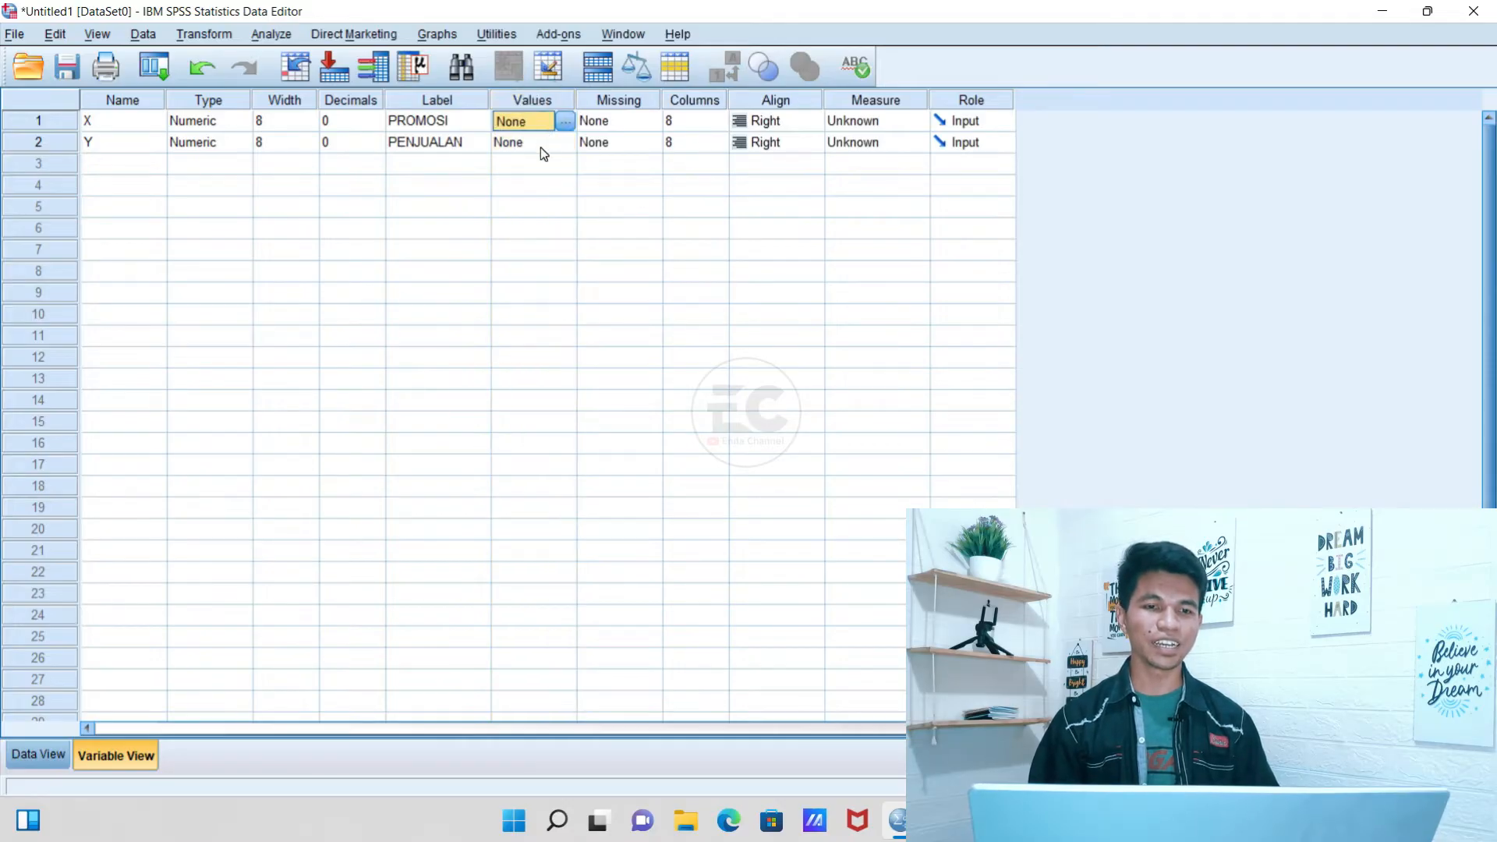
click(541, 147)
click(546, 117)
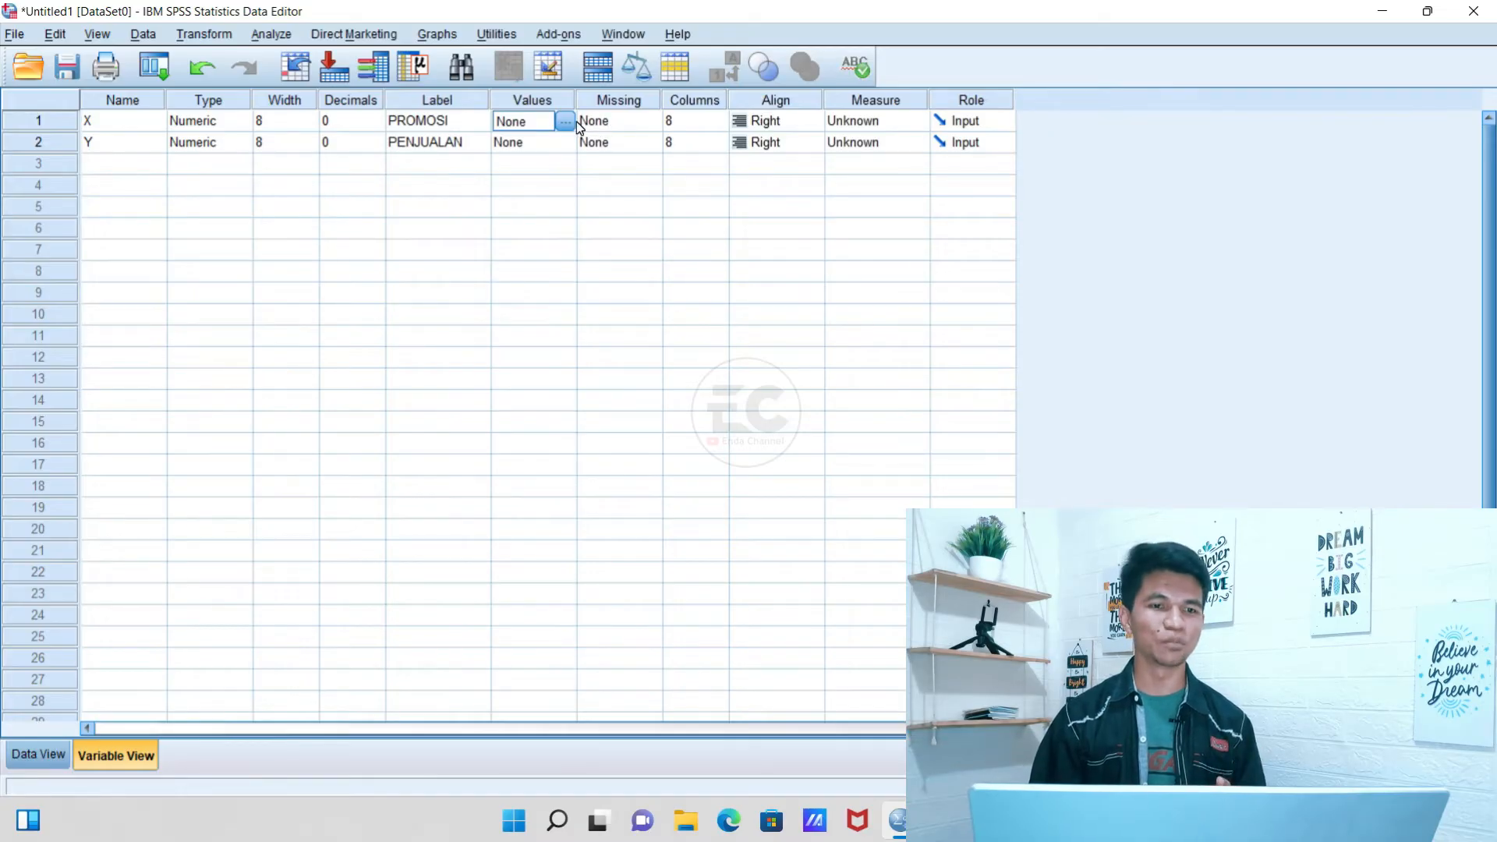
click(440, 122)
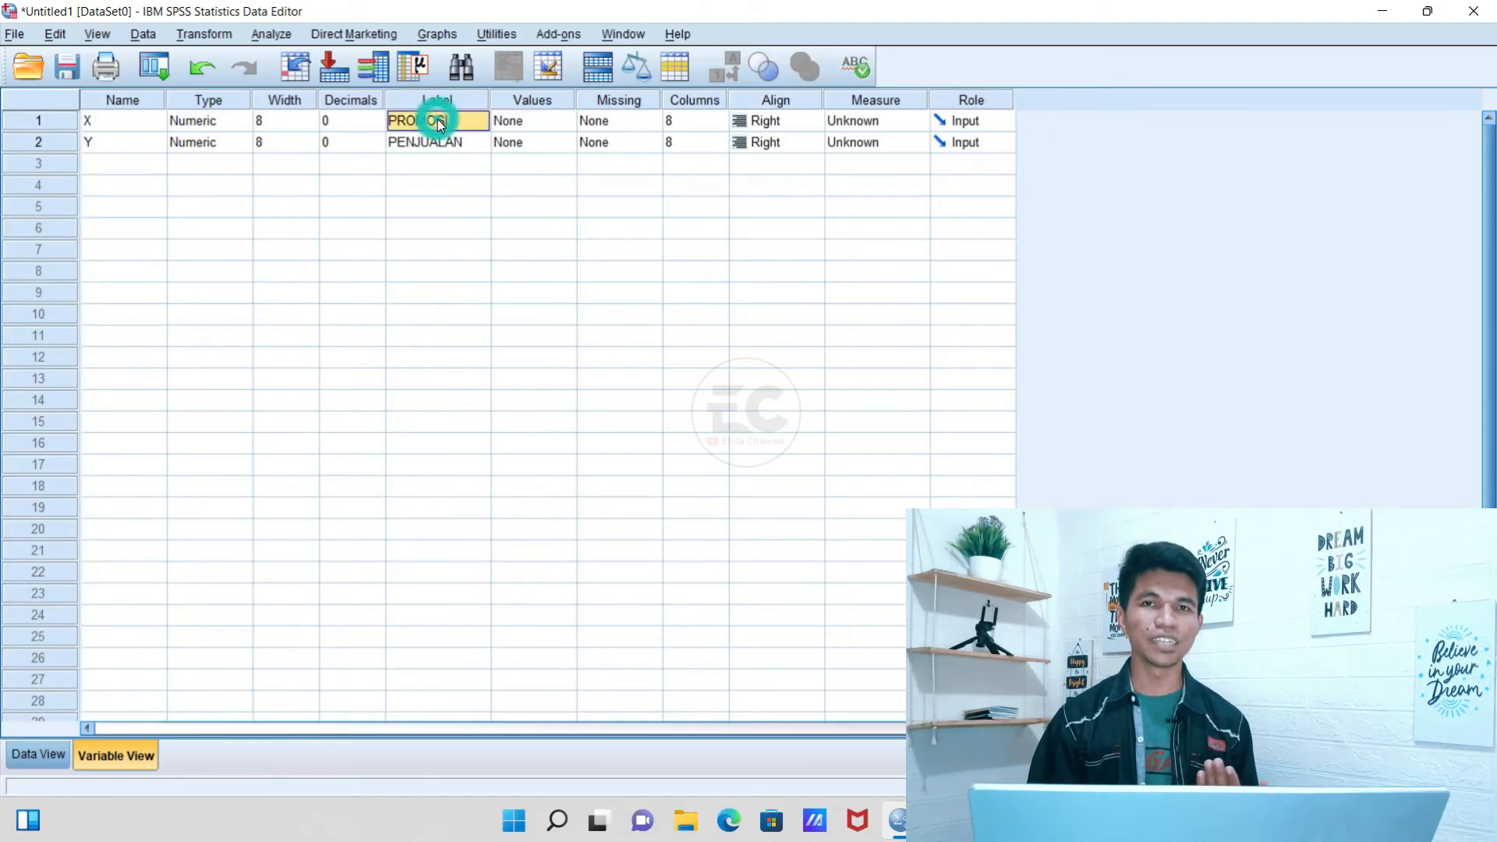
click(454, 145)
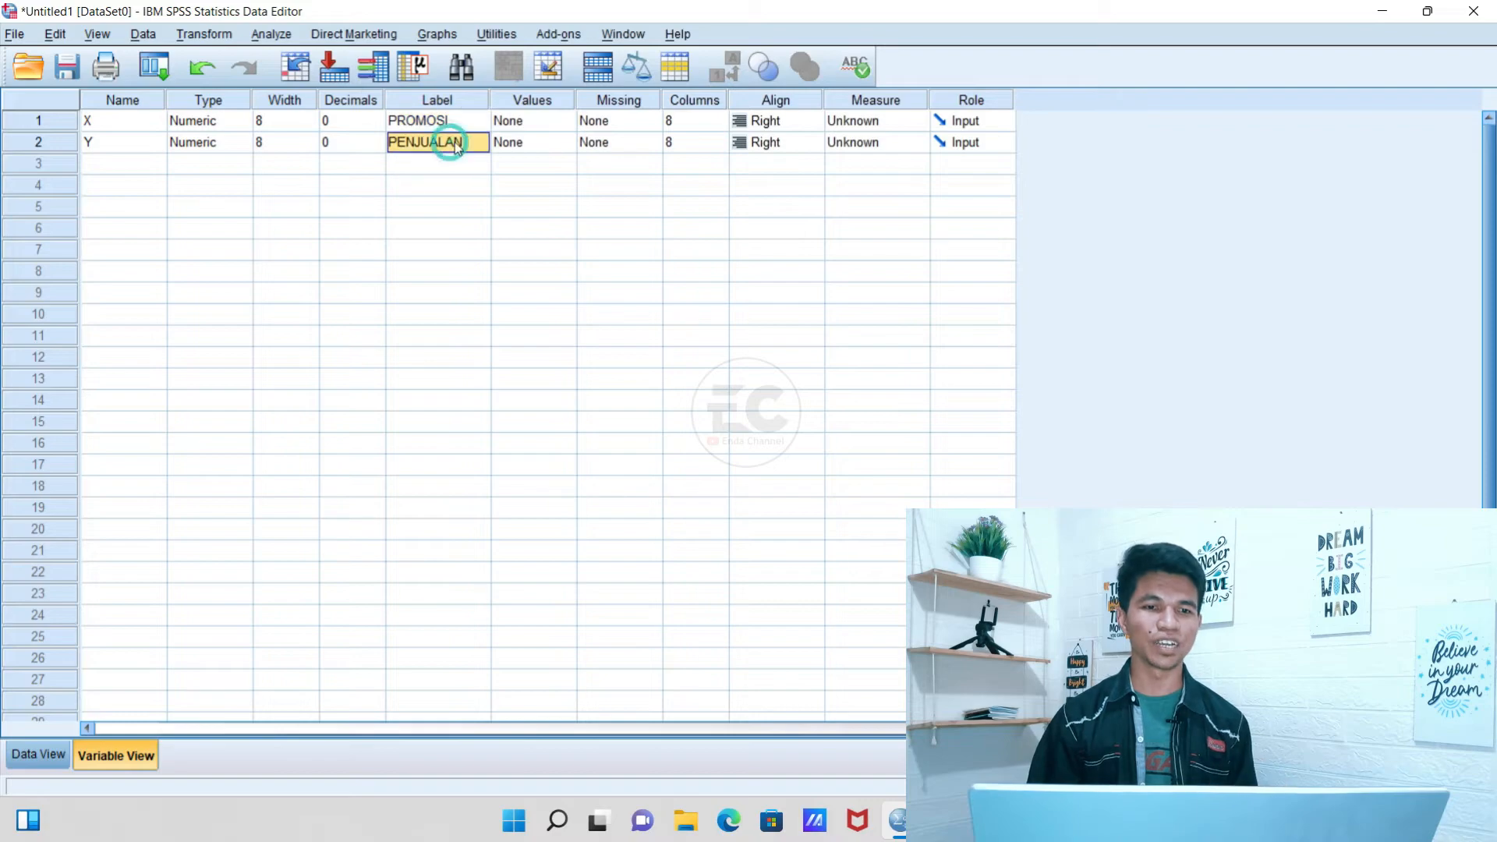
click(523, 125)
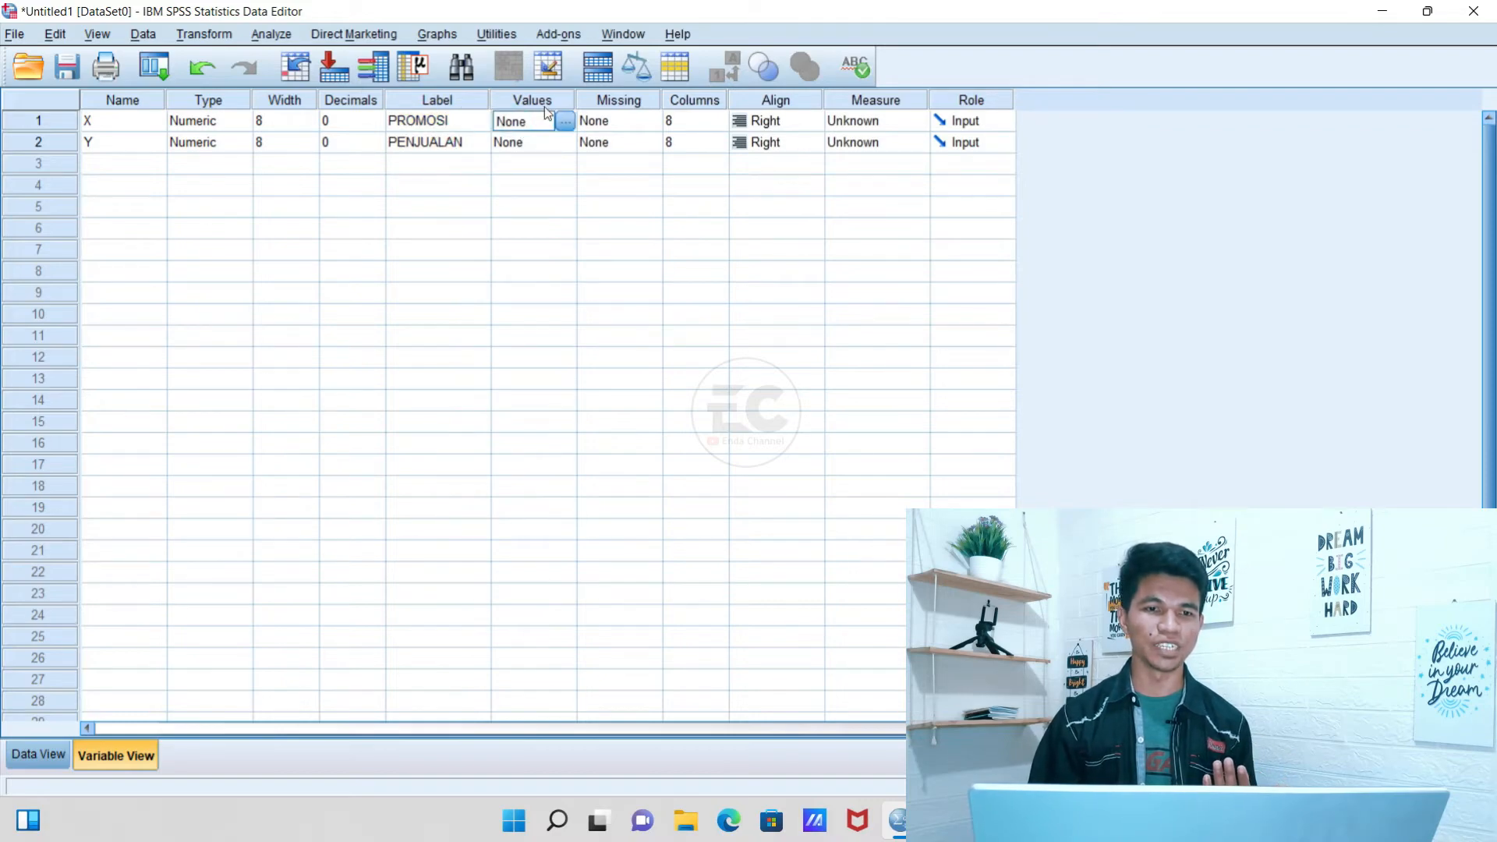
click(527, 147)
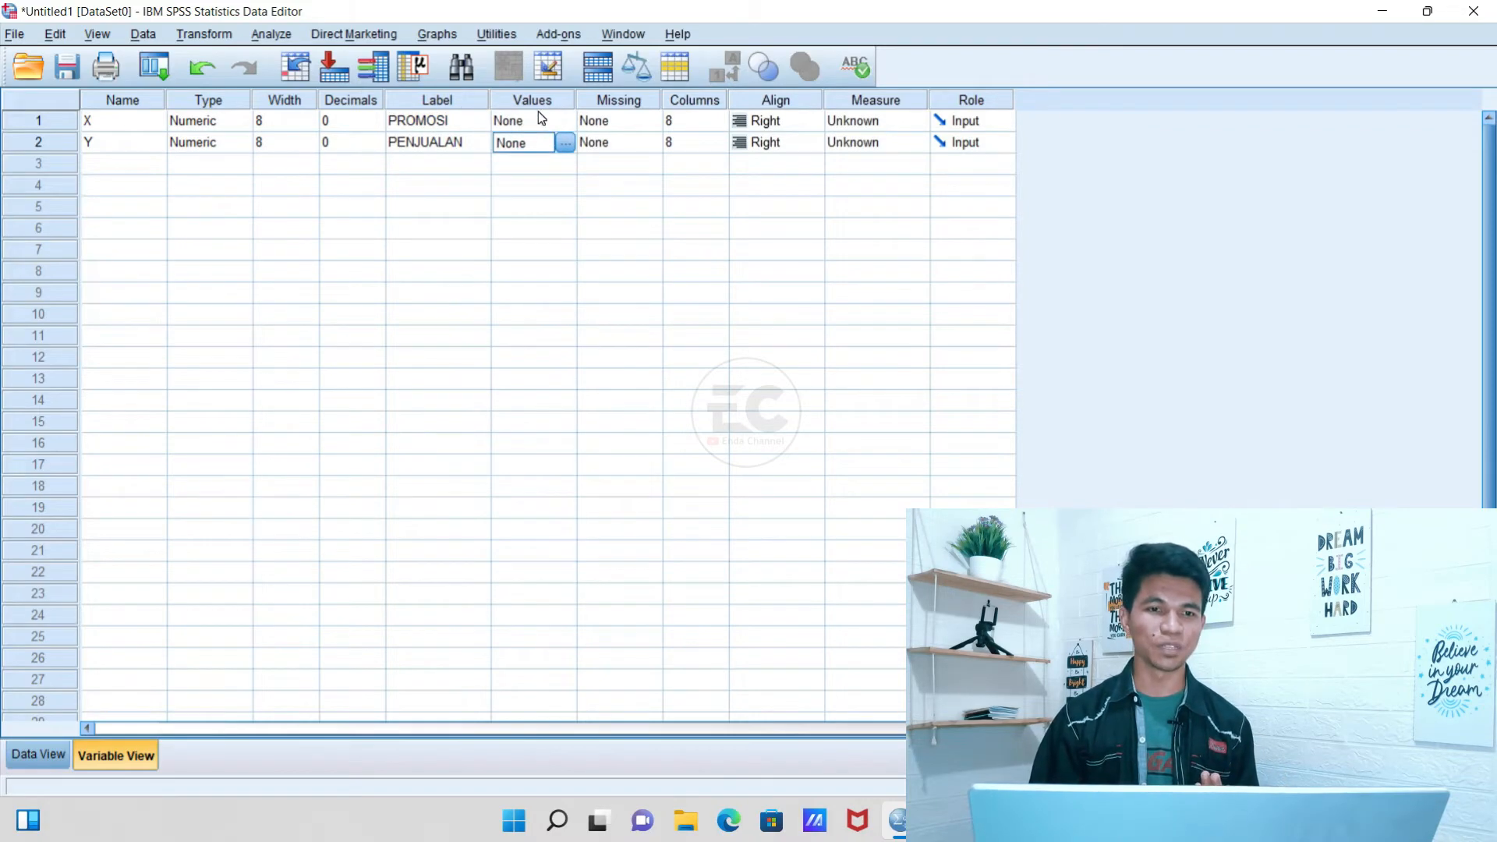
click(538, 118)
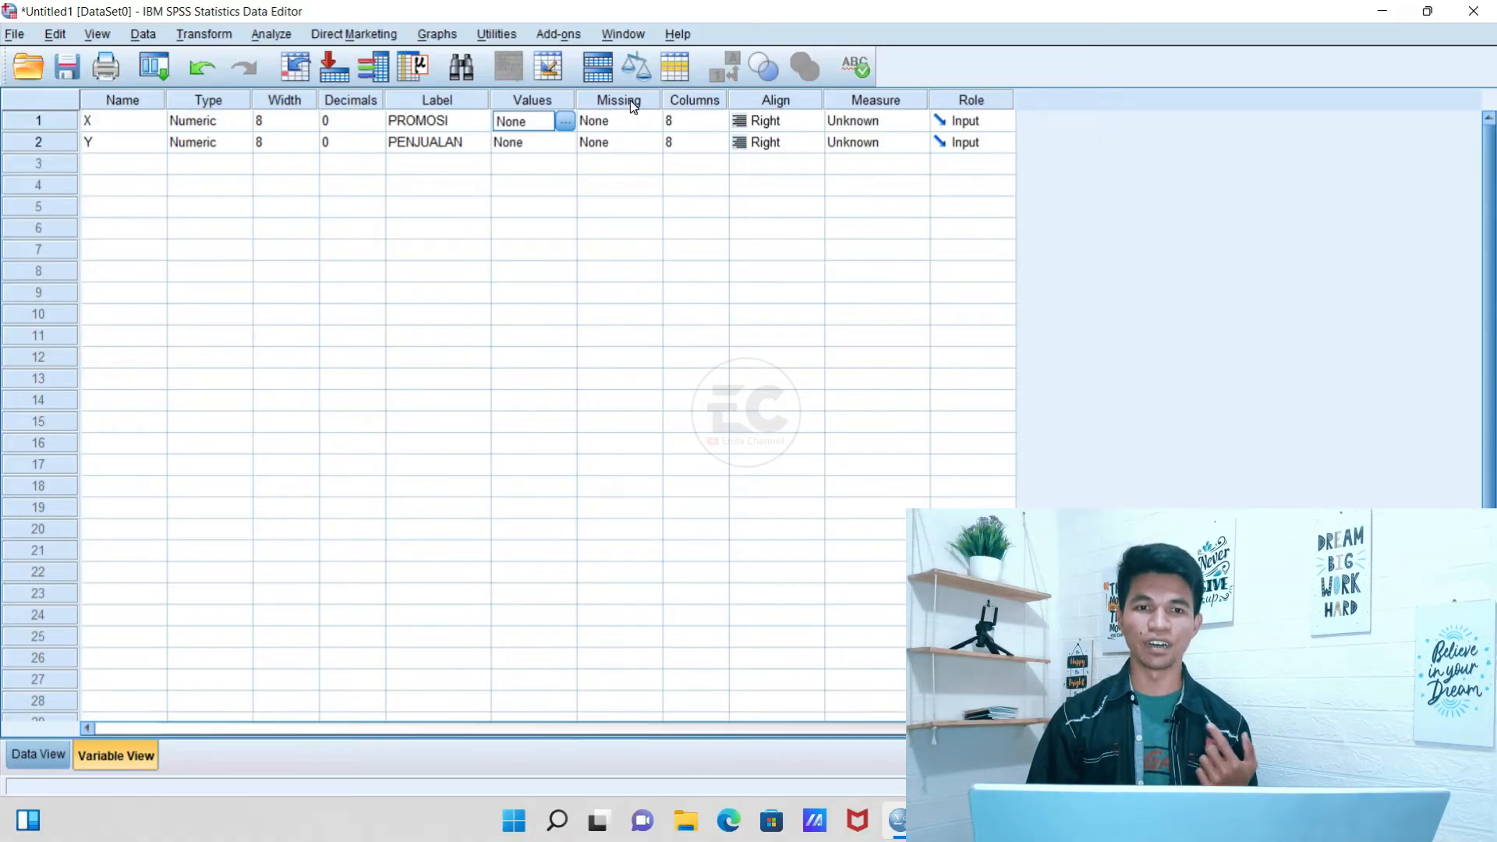
click(701, 102)
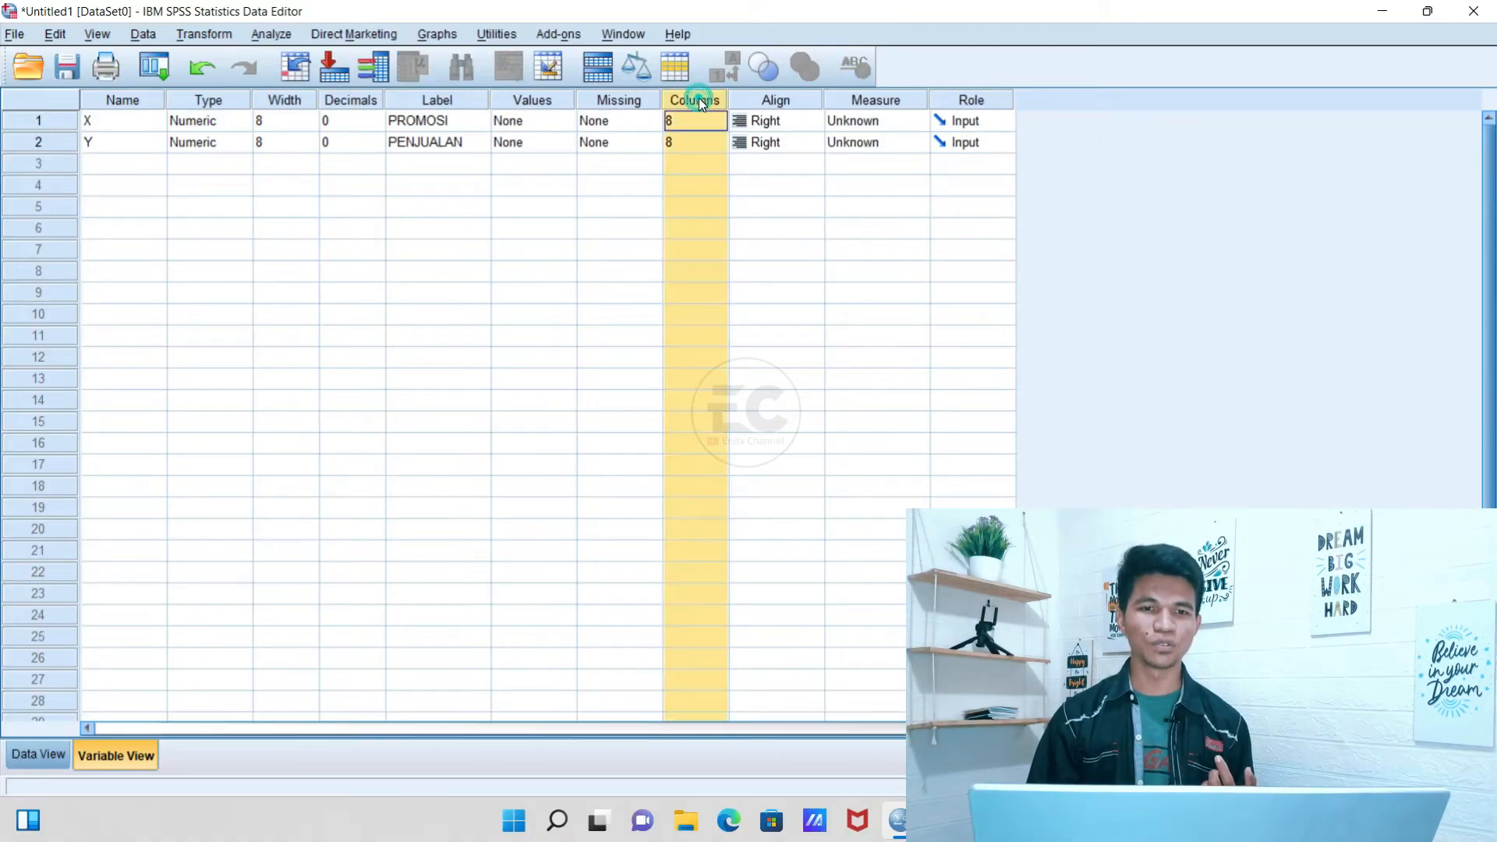
click(778, 98)
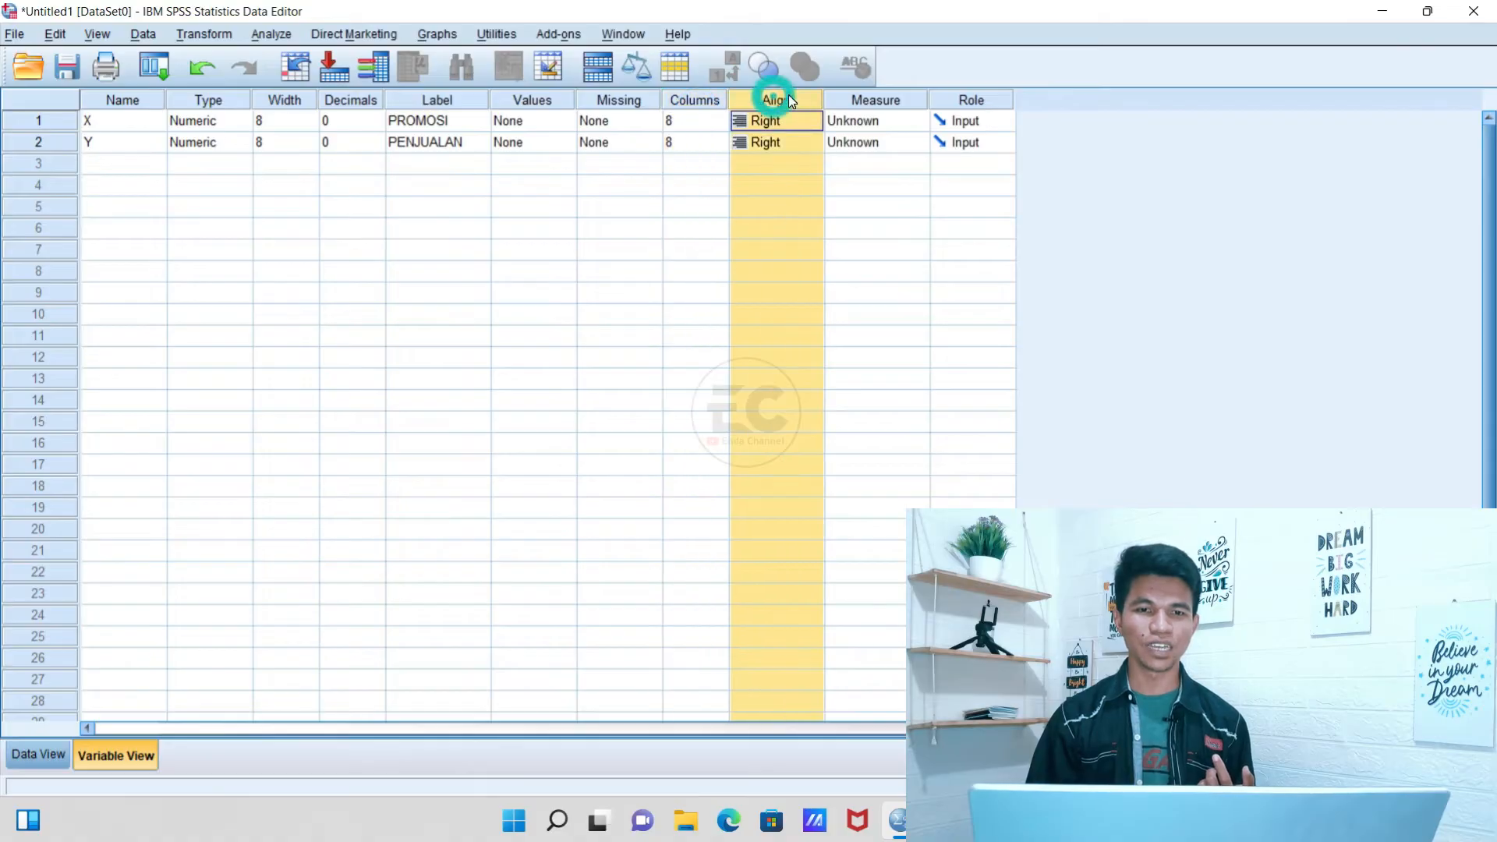
click(788, 147)
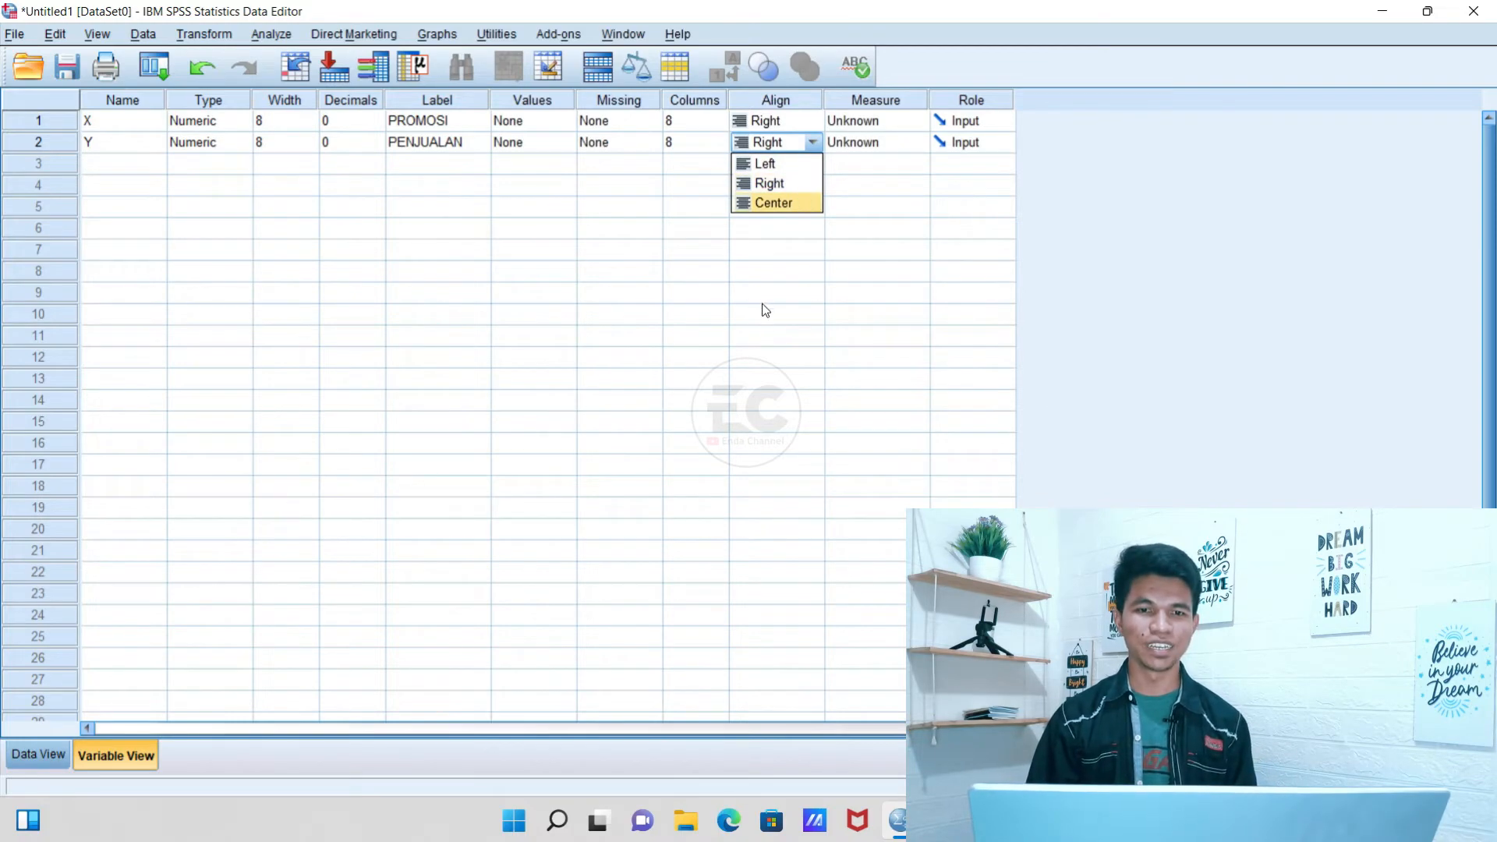
click(772, 270)
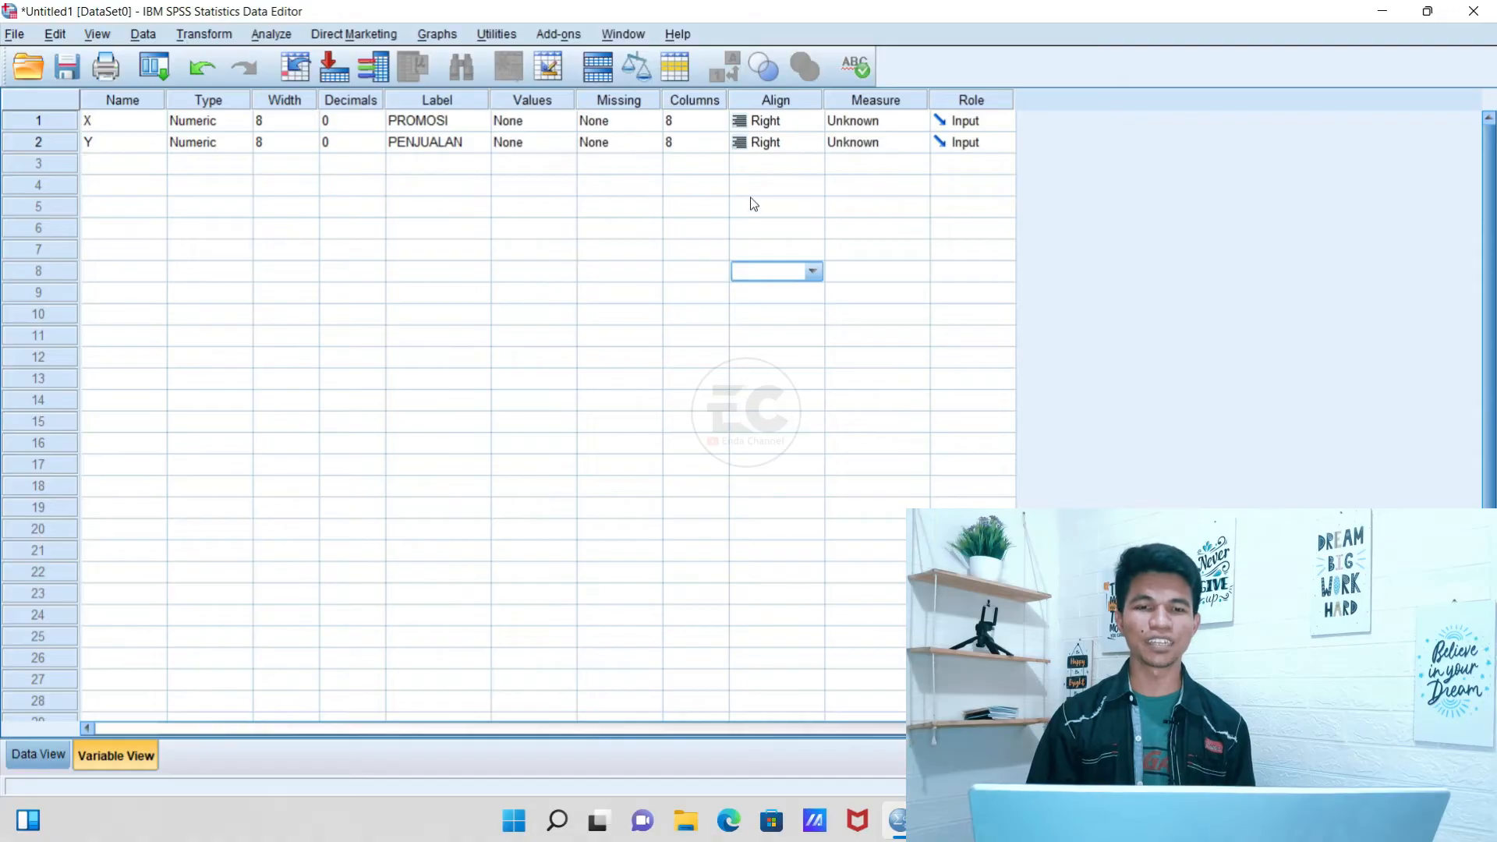
click(129, 116)
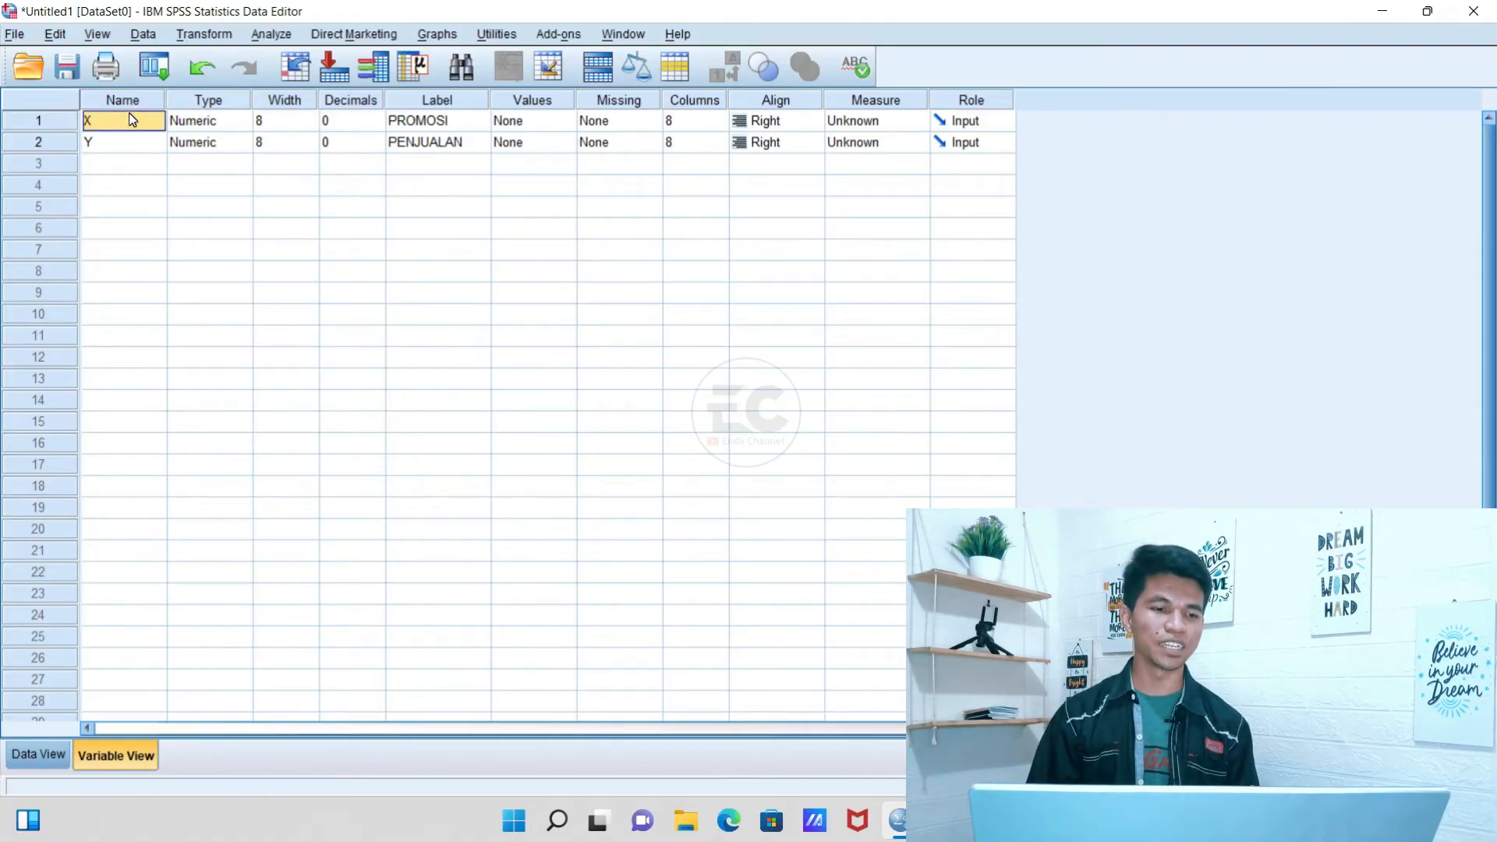
Switch to Data View and review the data of X and Y from the first to the last case
click(40, 754)
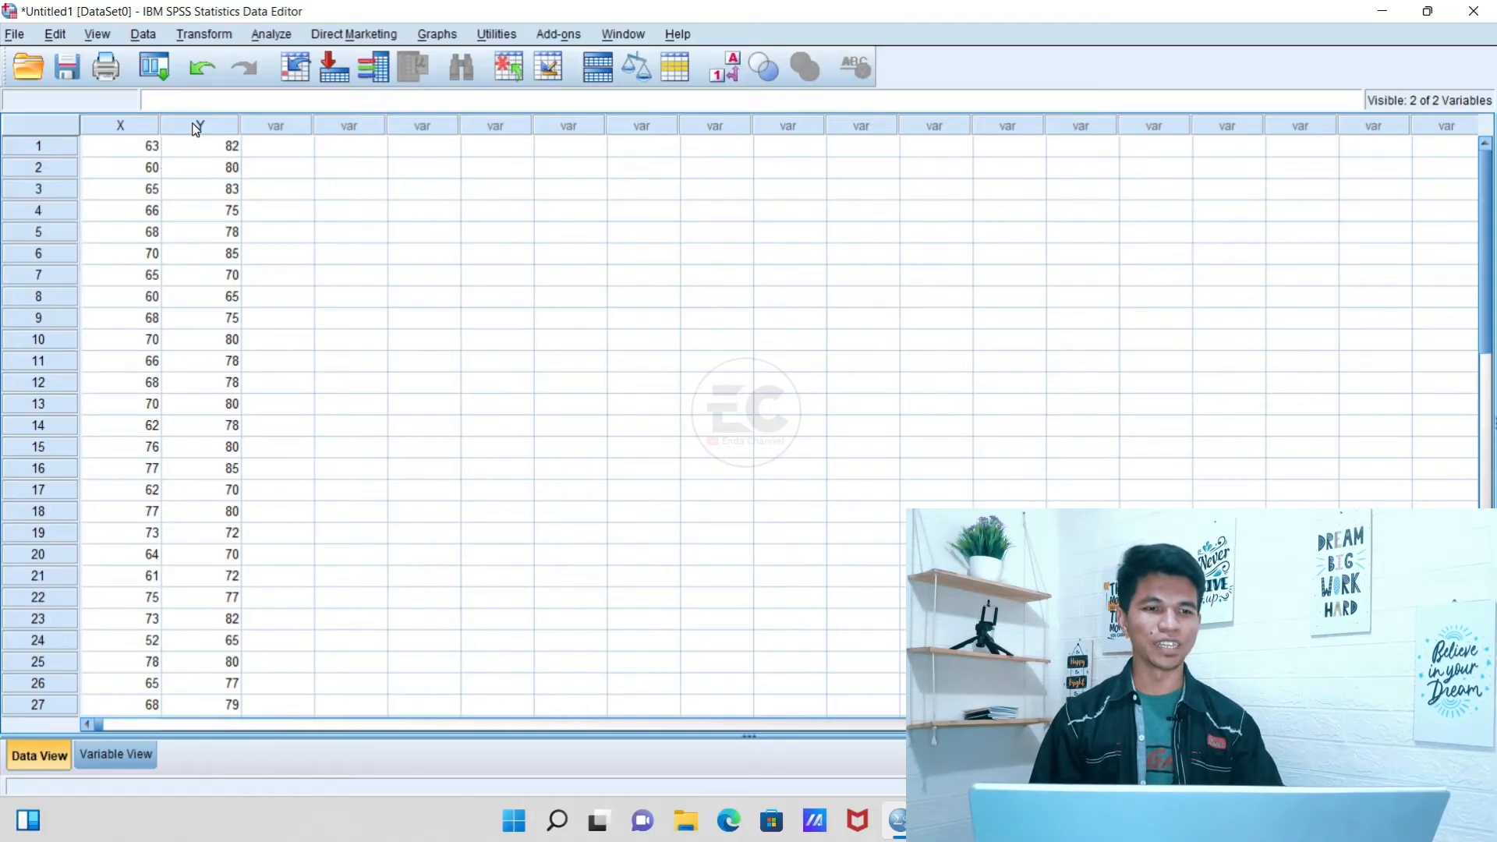
scroll(192, 207, down, 7)
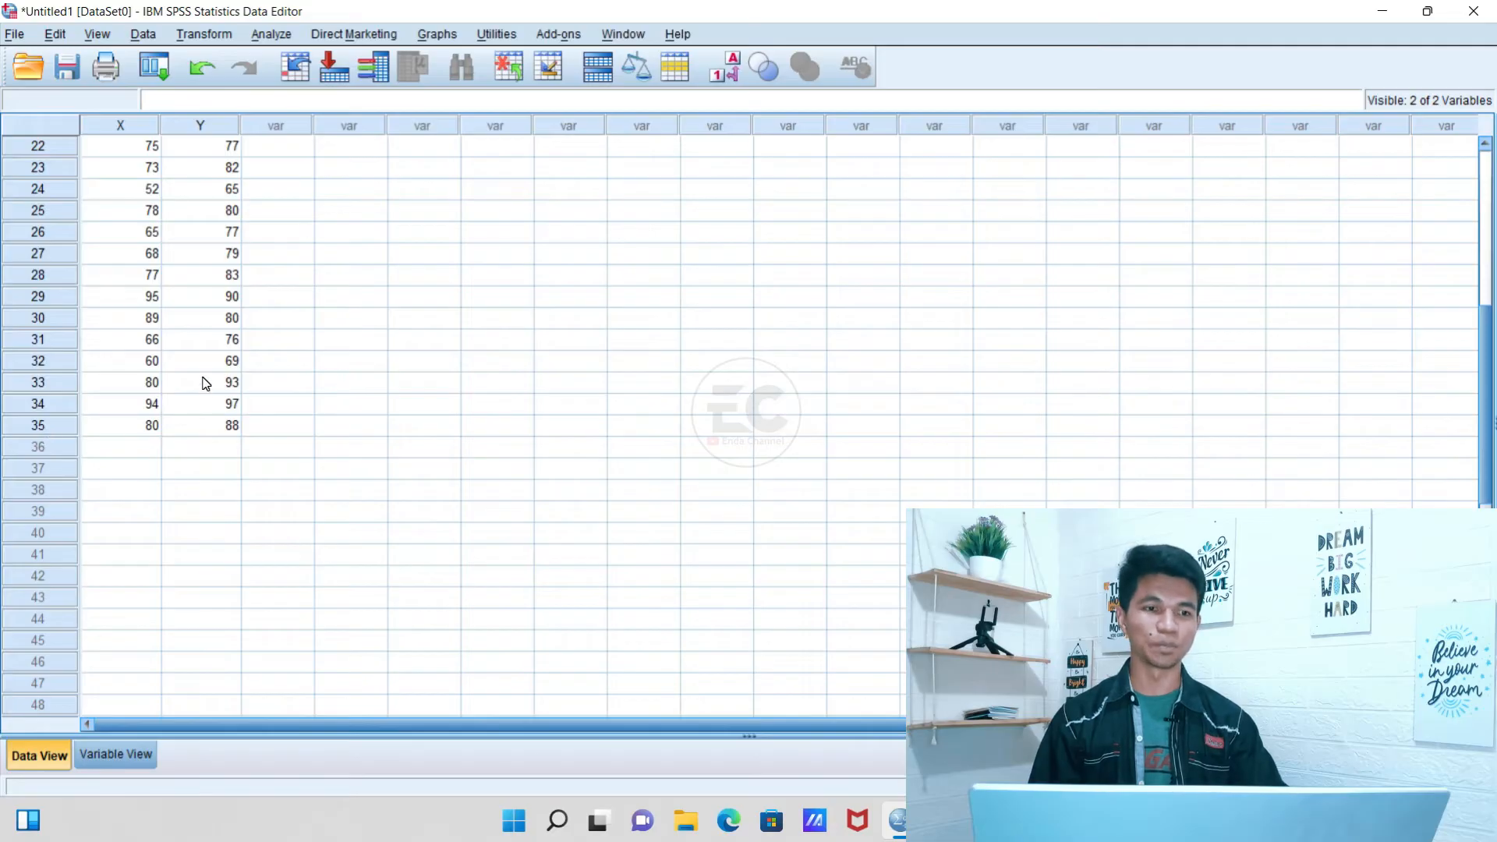
scroll(205, 382, up, 7)
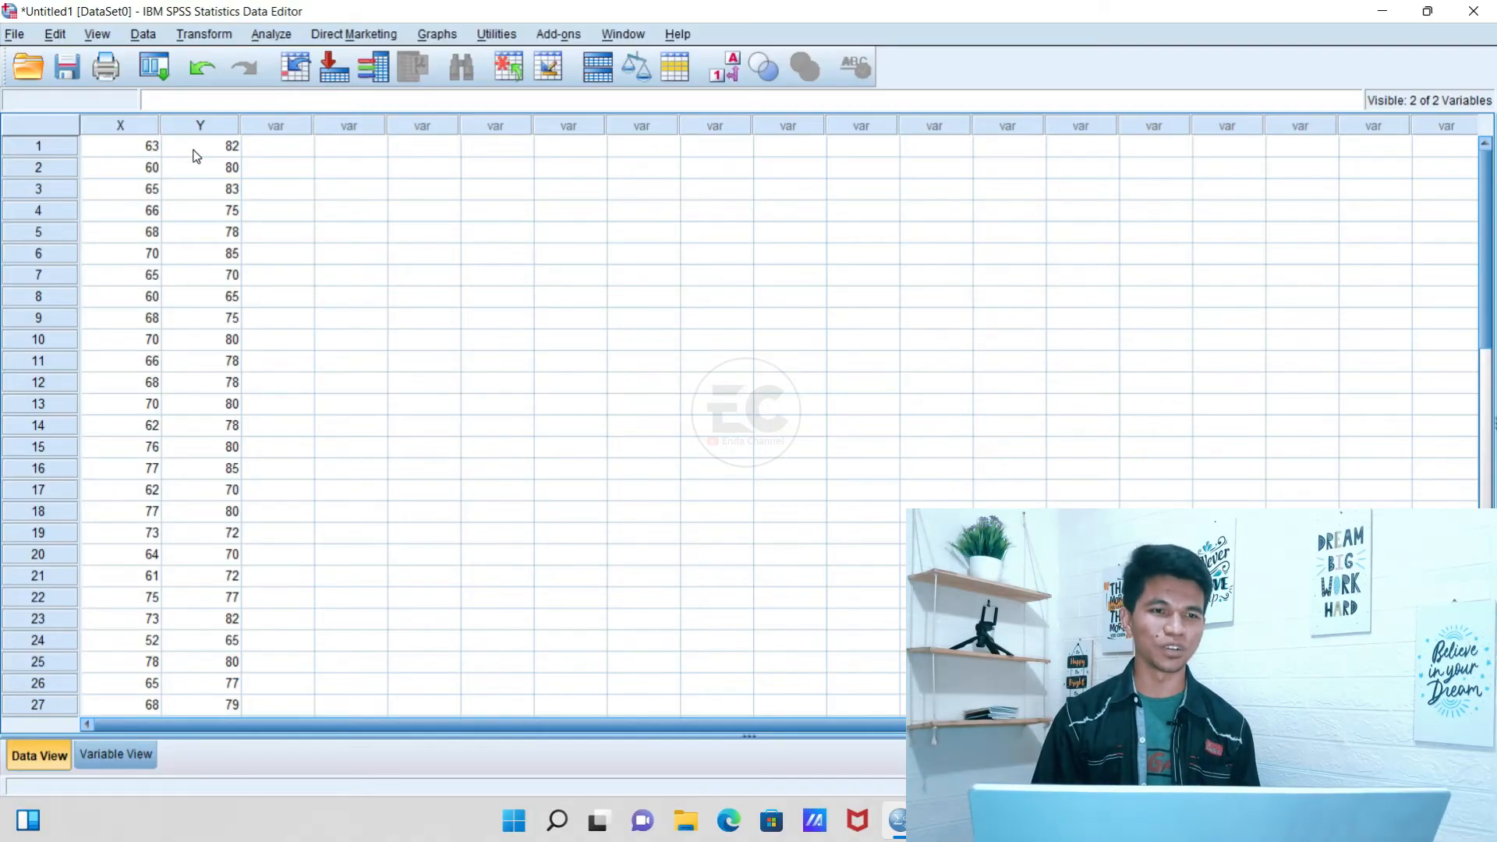
click(109, 145)
click(121, 127)
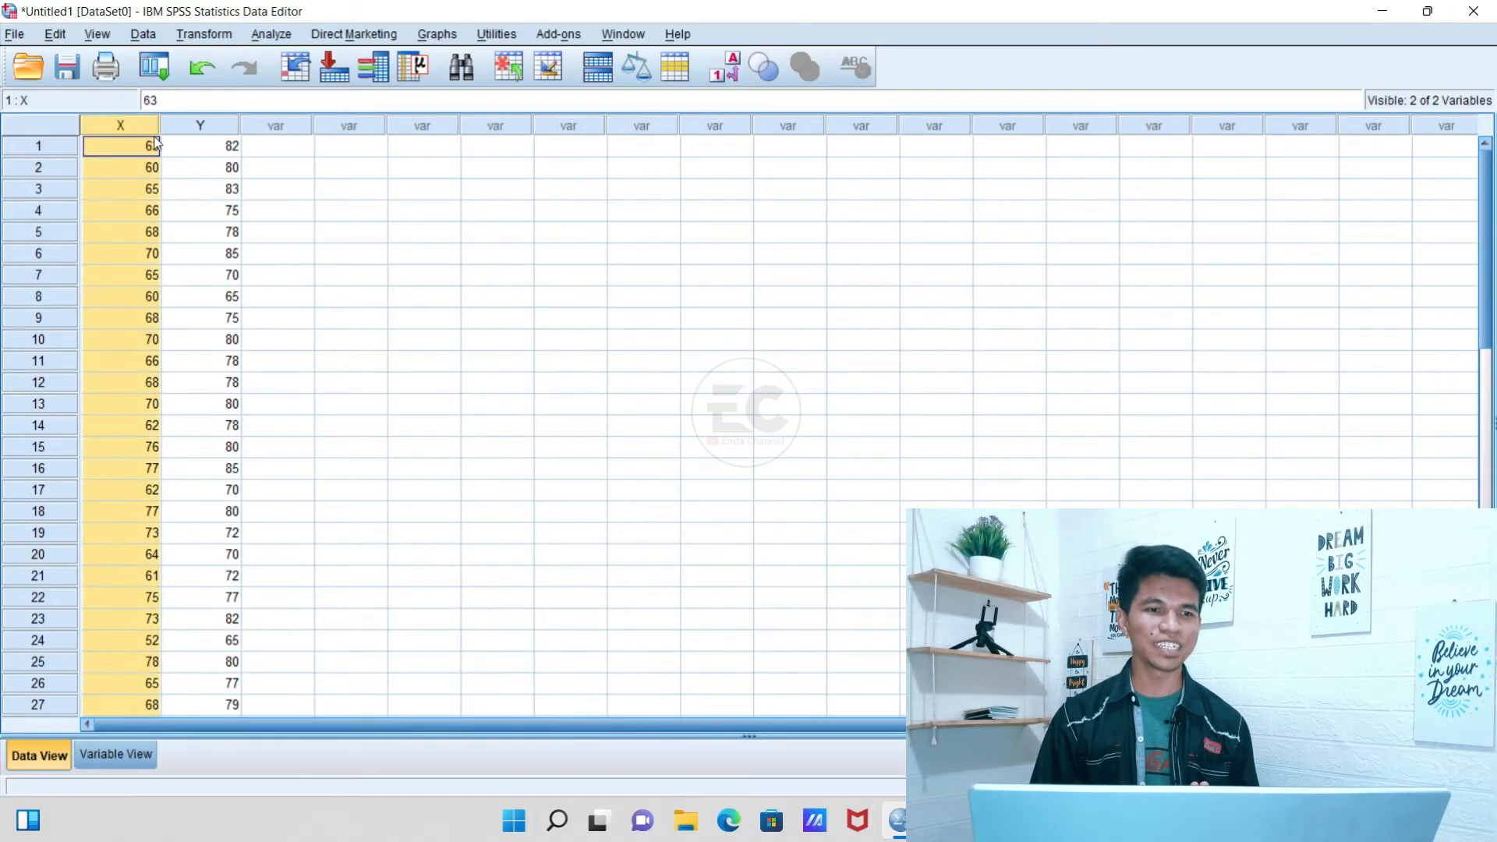
click(197, 148)
click(134, 124)
click(216, 152)
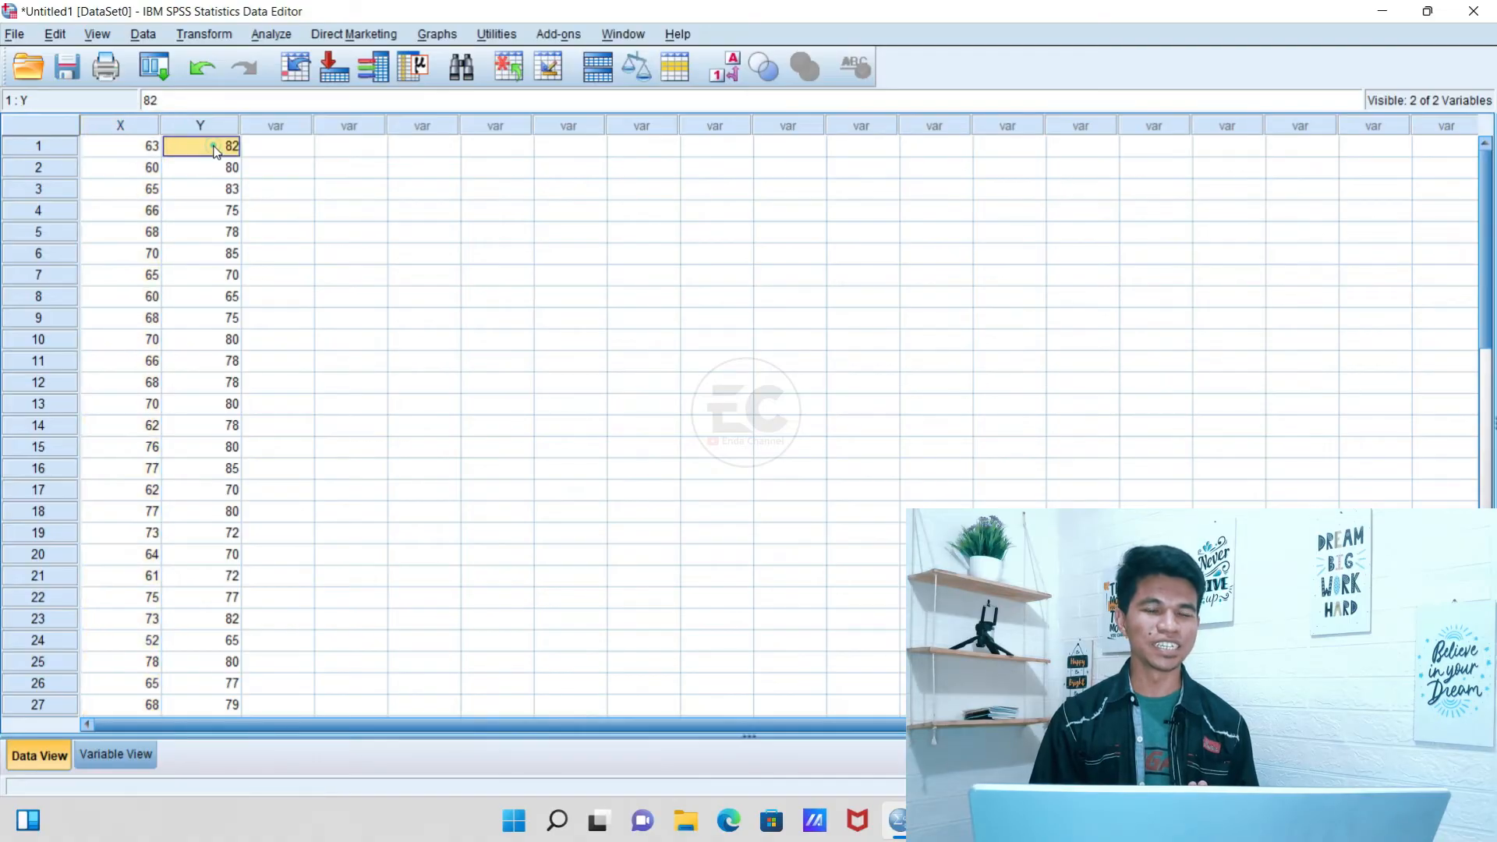
click(115, 124)
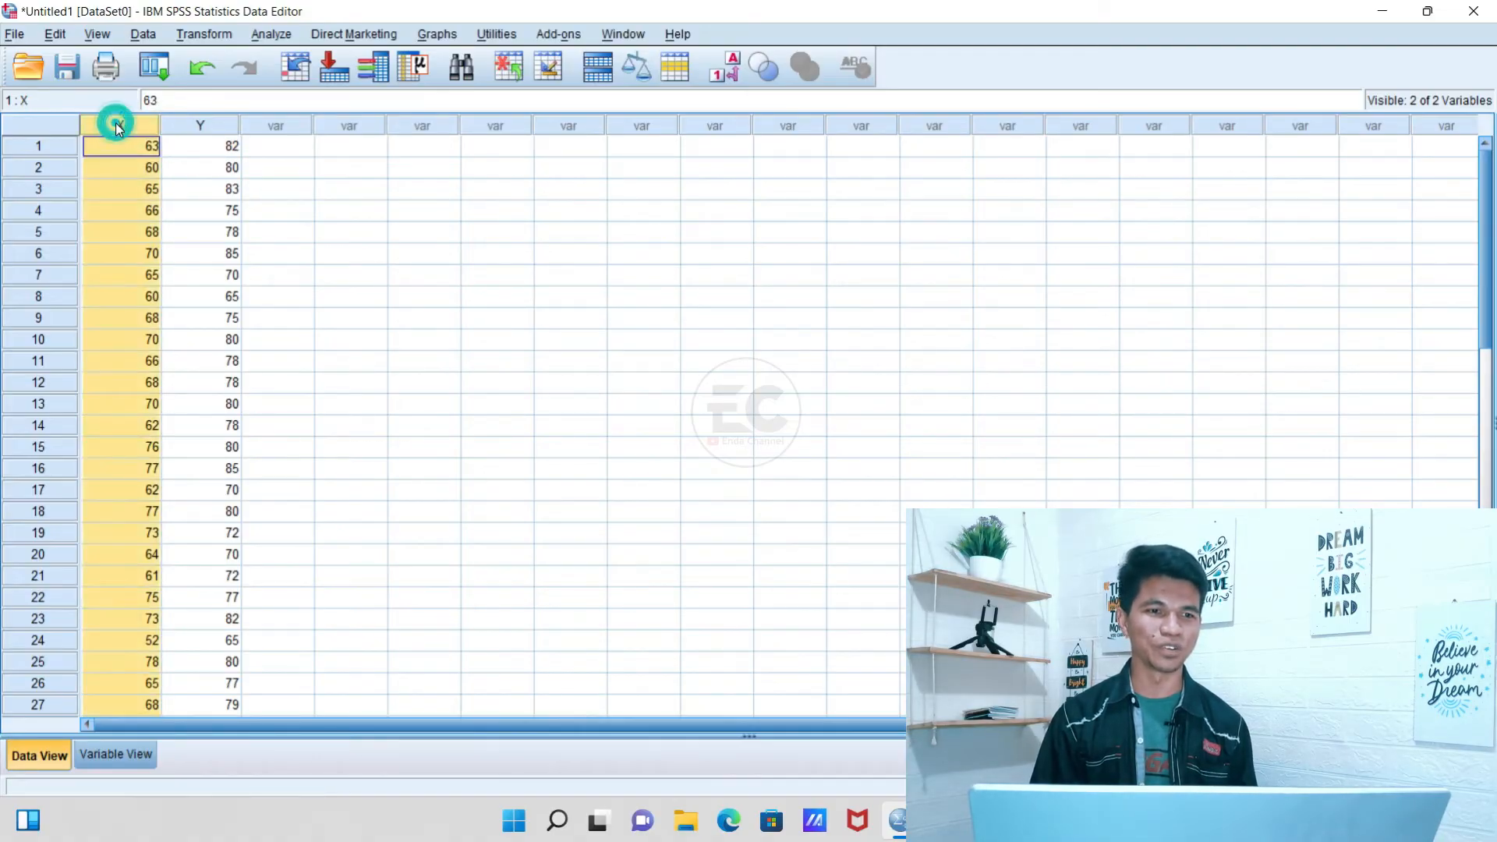
click(198, 142)
click(124, 121)
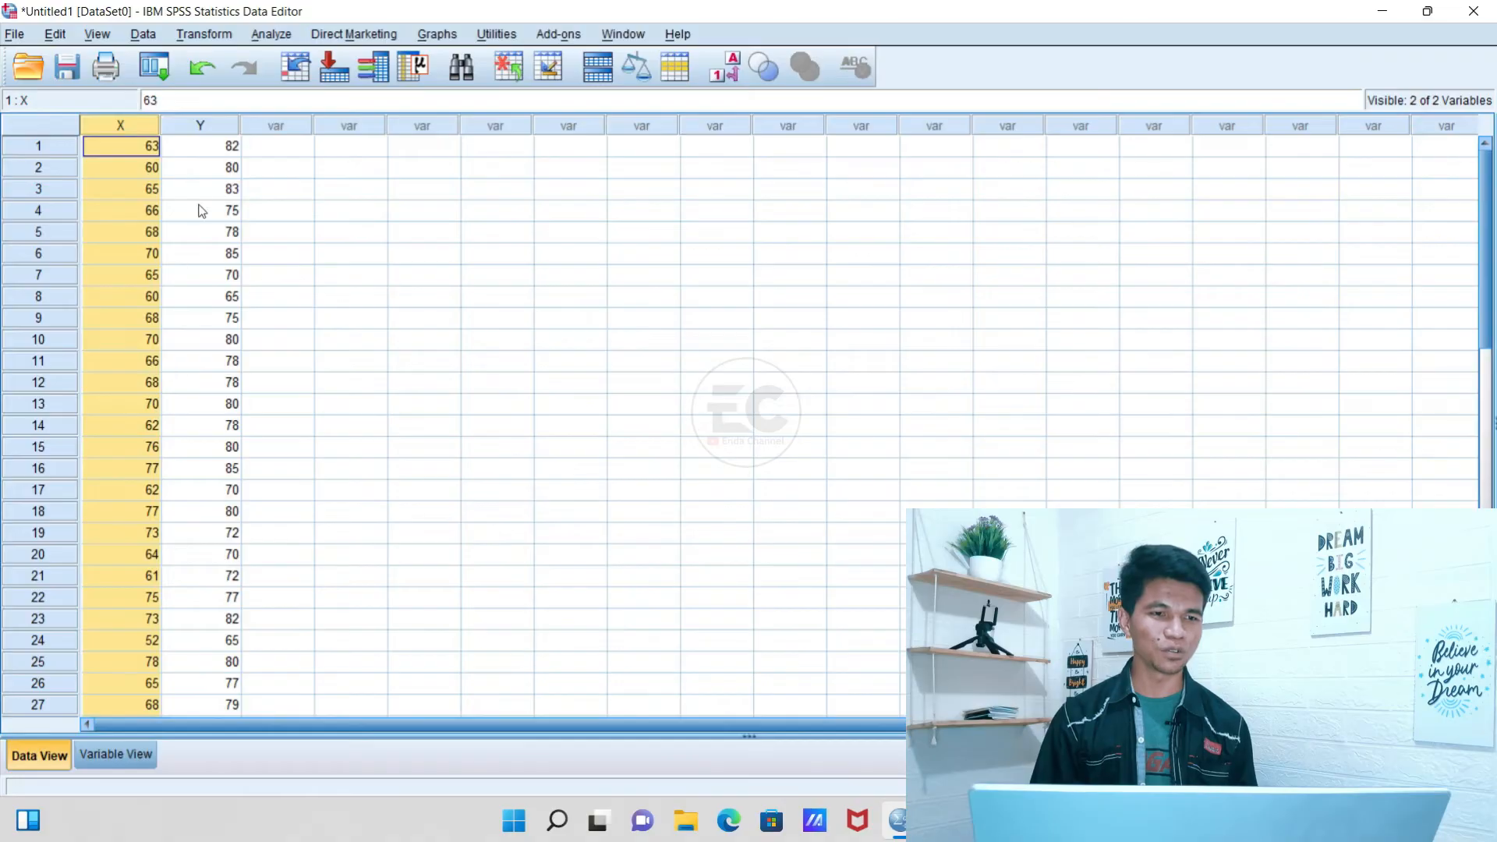
click(205, 167)
click(128, 147)
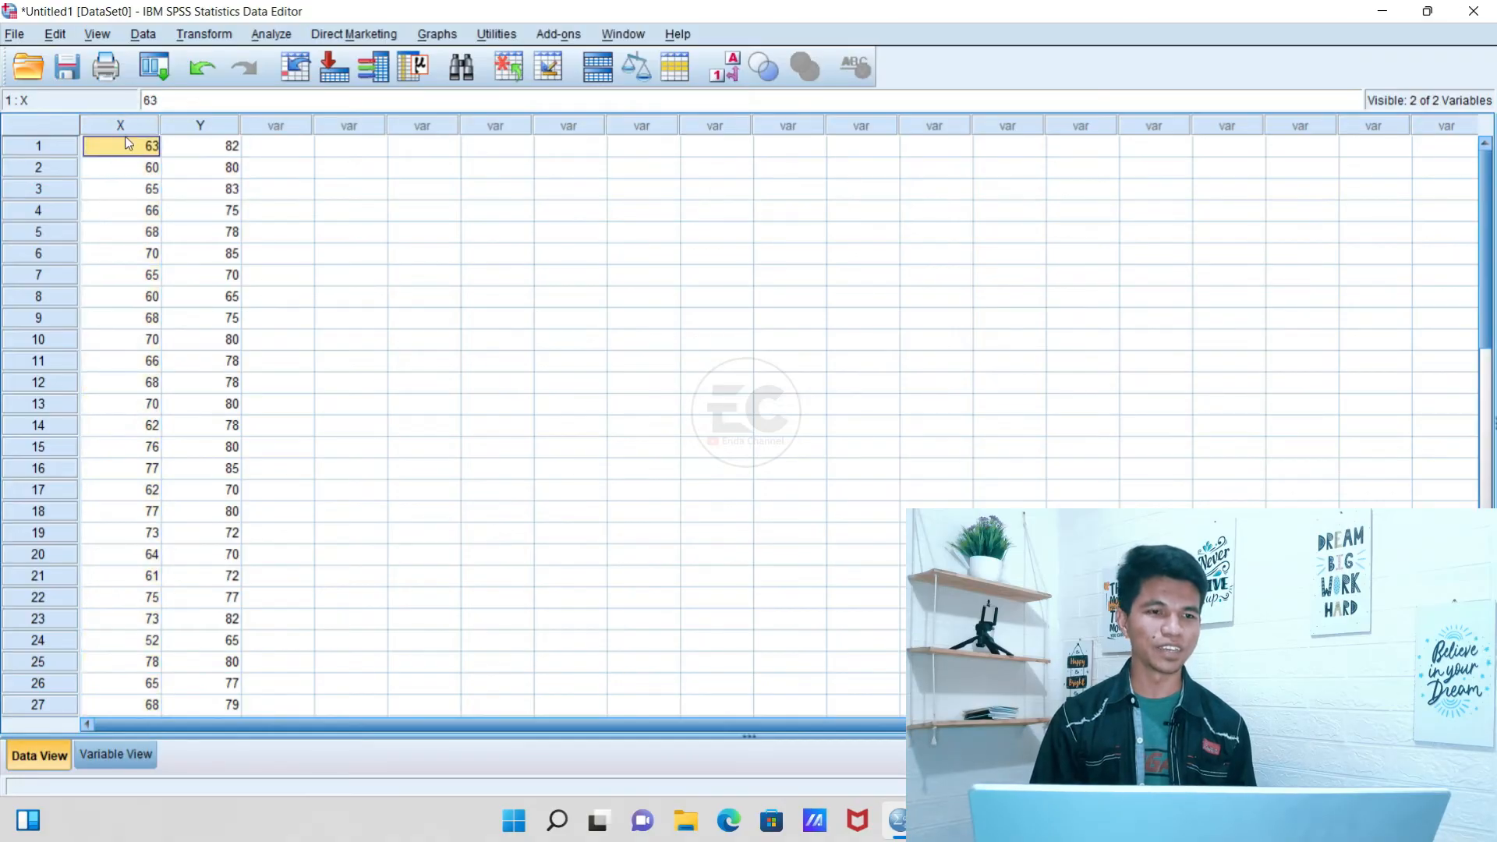
Set up a Descriptives analysis with both PROMOSI [X] and PENJUALAN [Y] as its variables
click(272, 37)
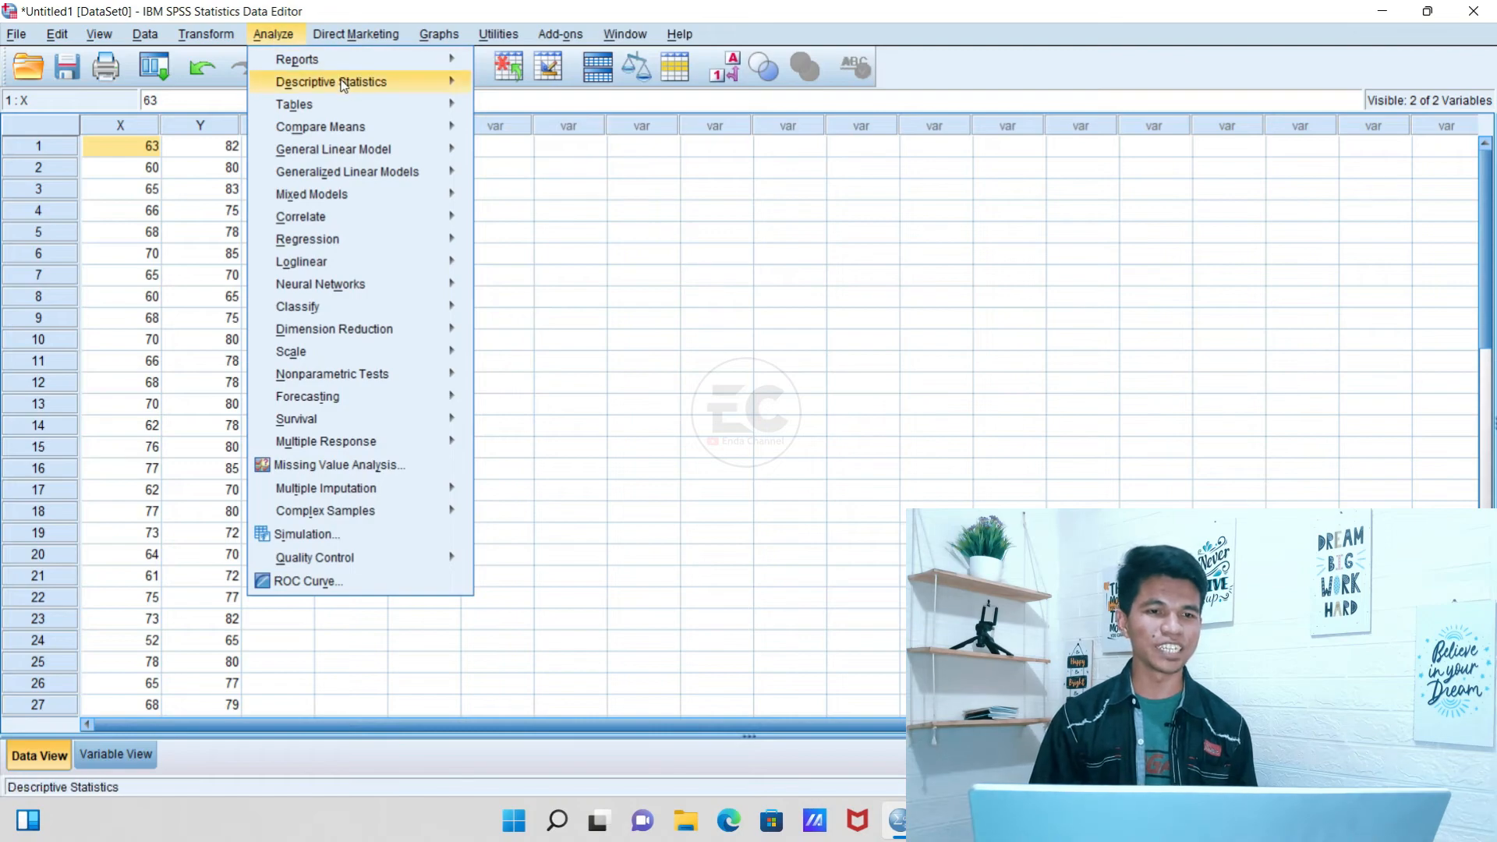
mouse_move(344, 87)
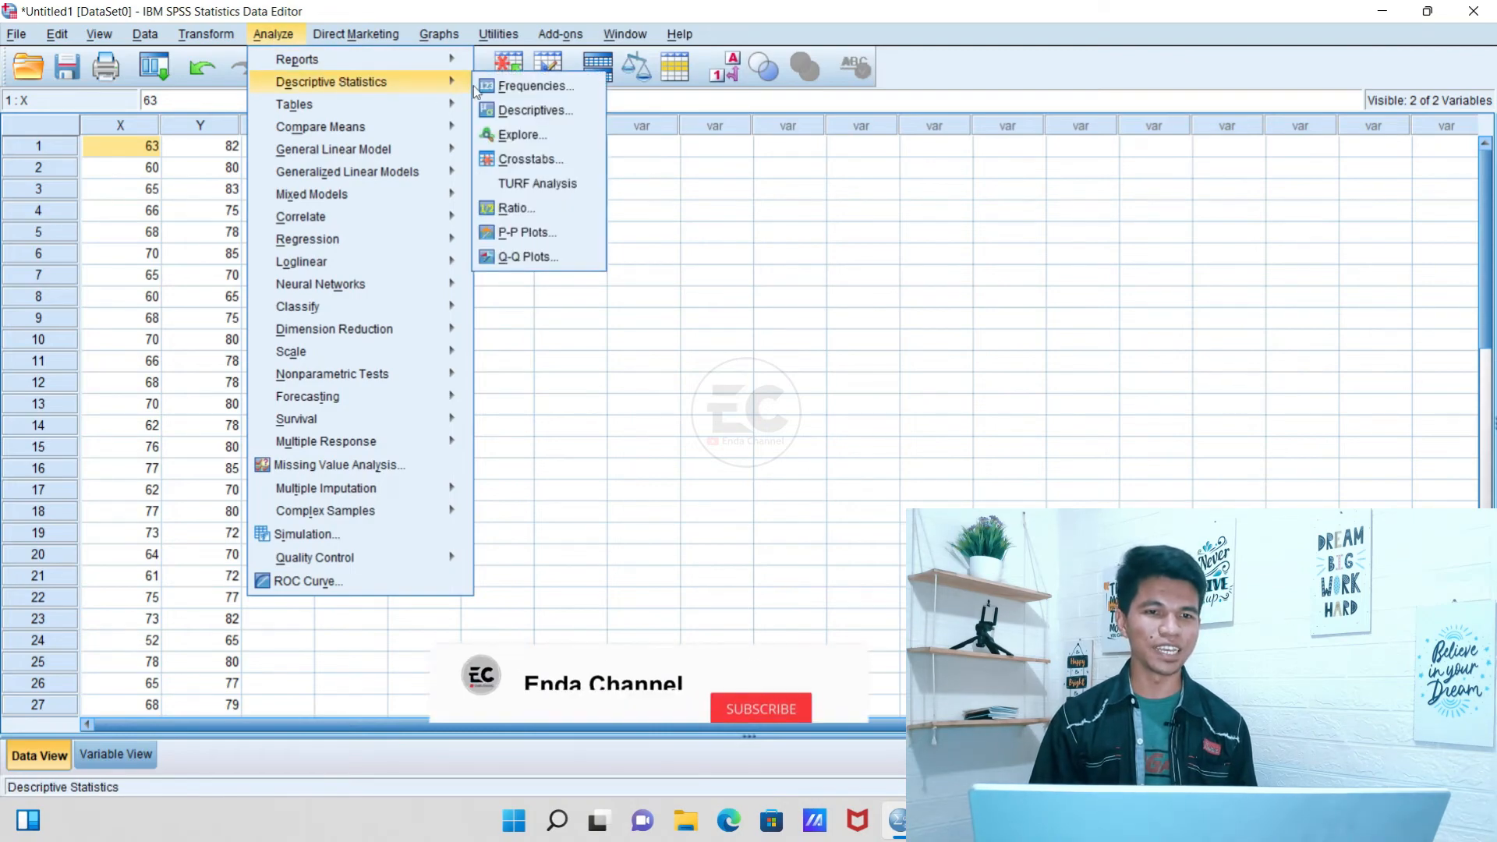
click(534, 112)
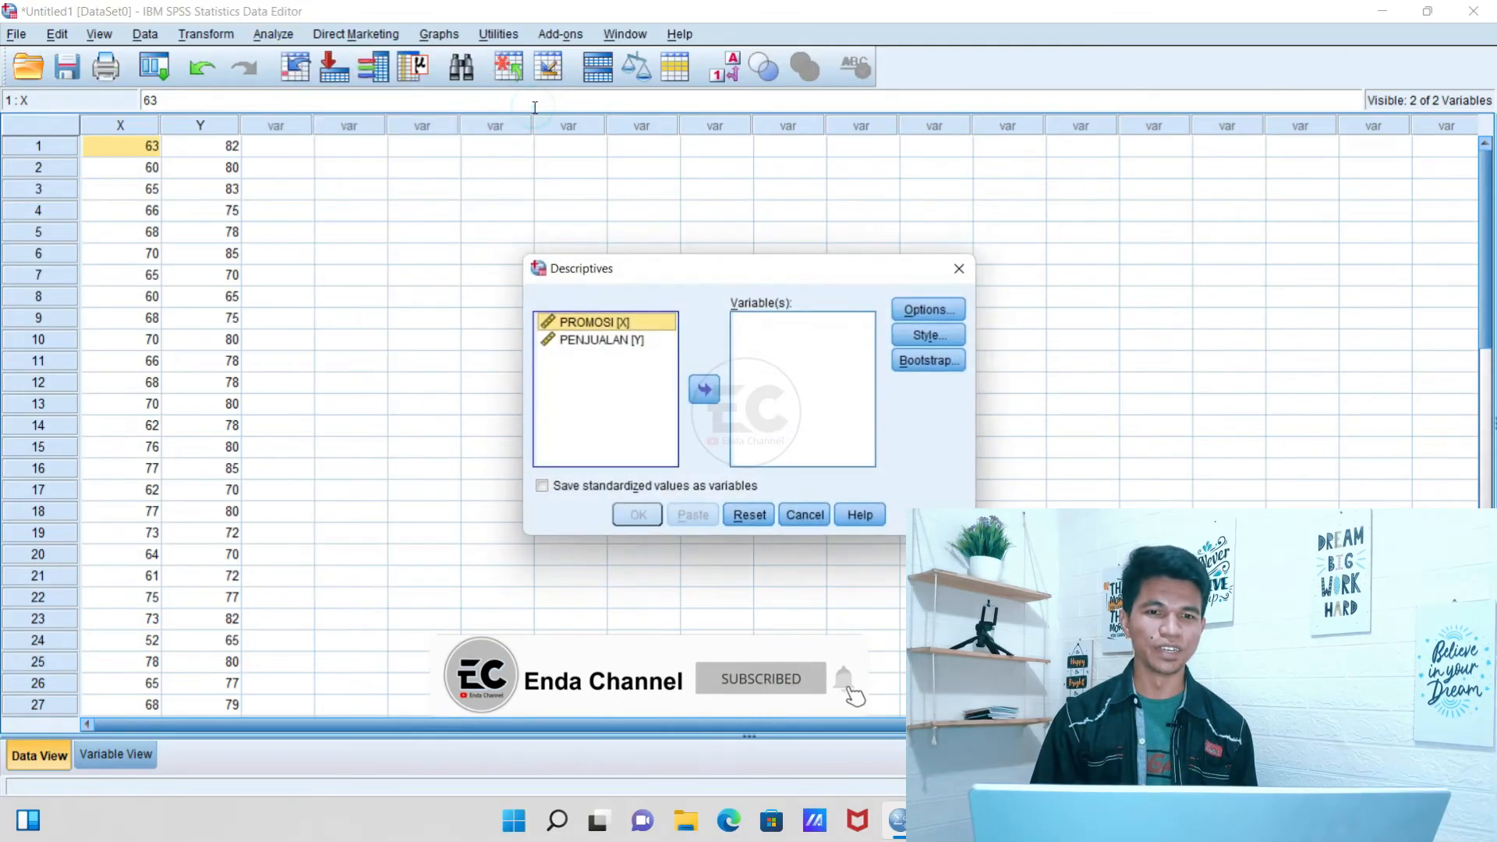
shift+click(610, 336)
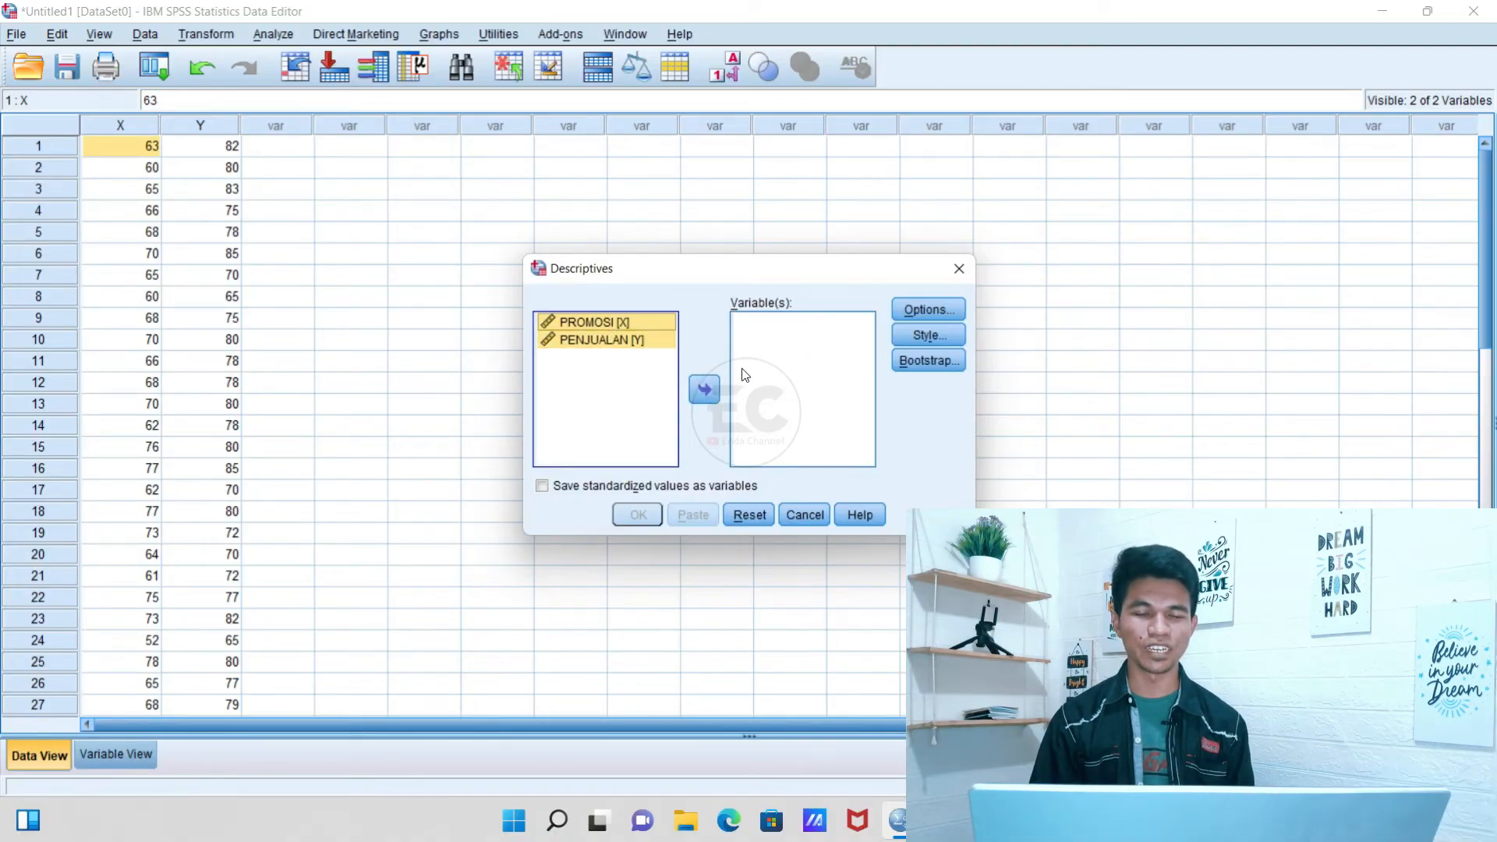
click(701, 391)
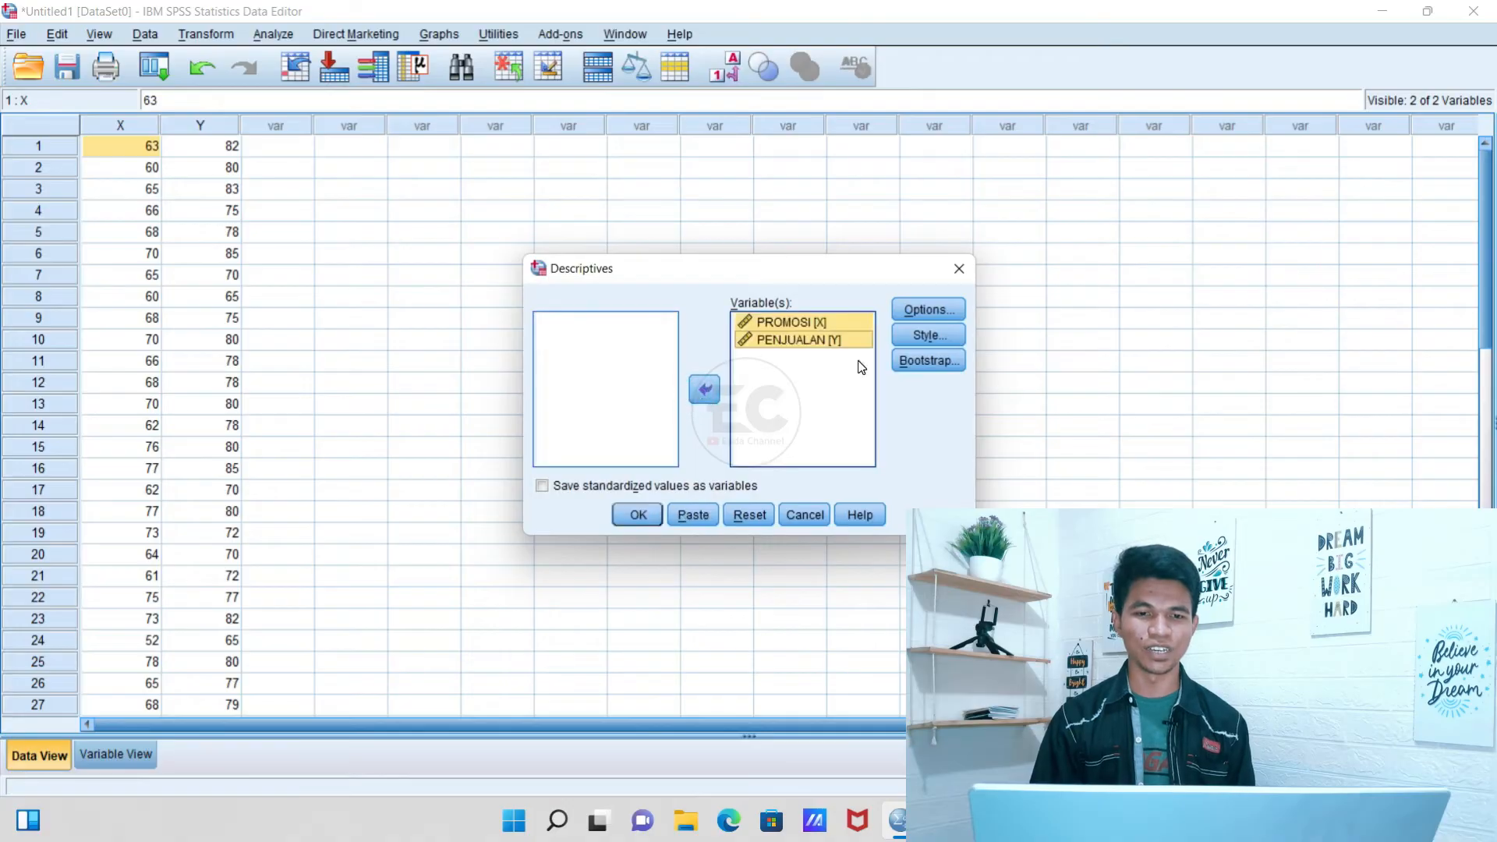
Add Sum to the statistics computed by the Descriptives analysis and run it
click(941, 312)
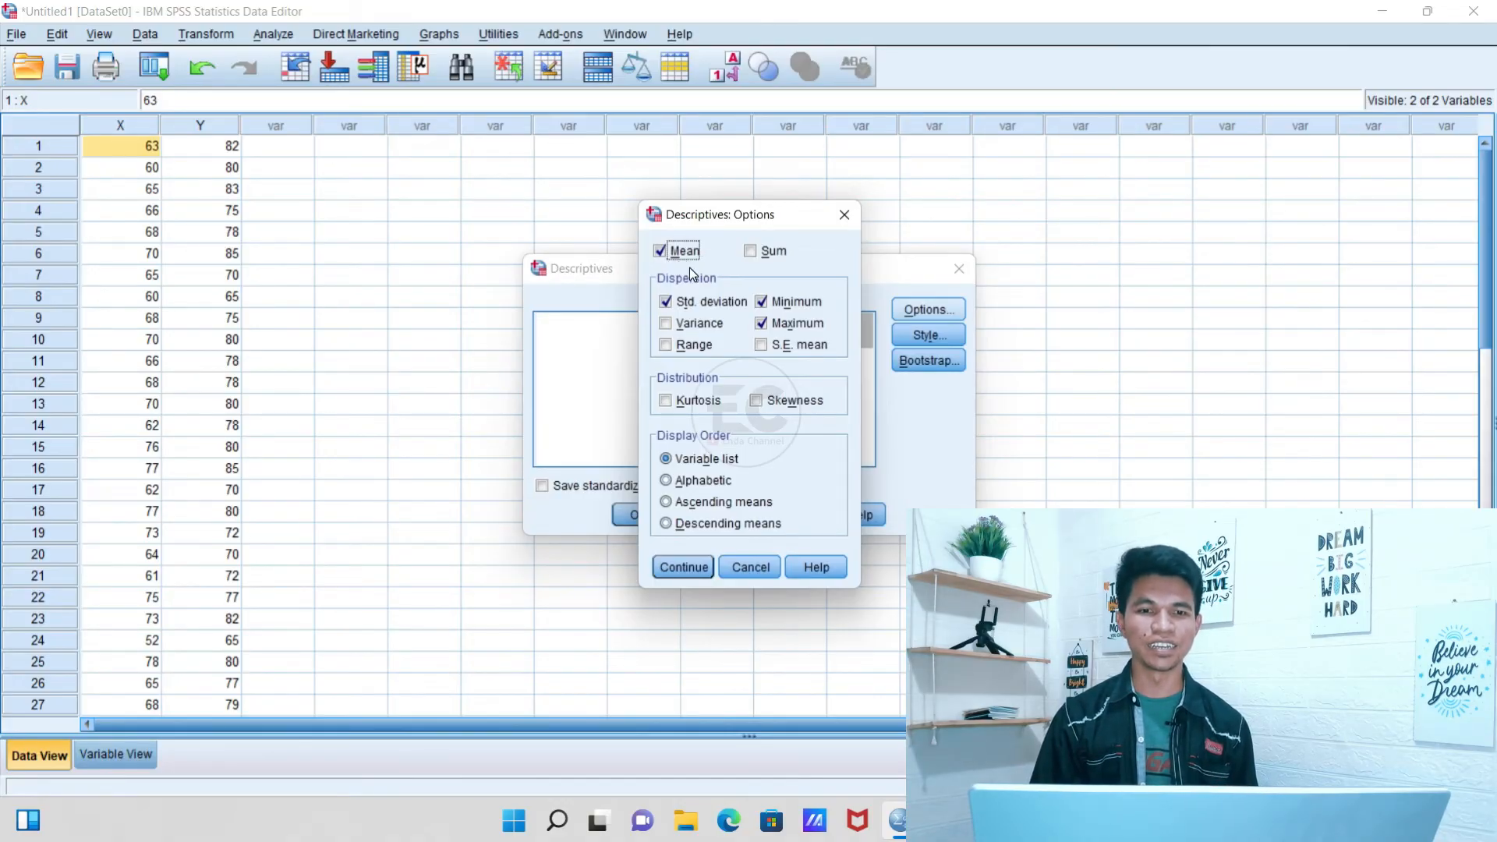
click(751, 255)
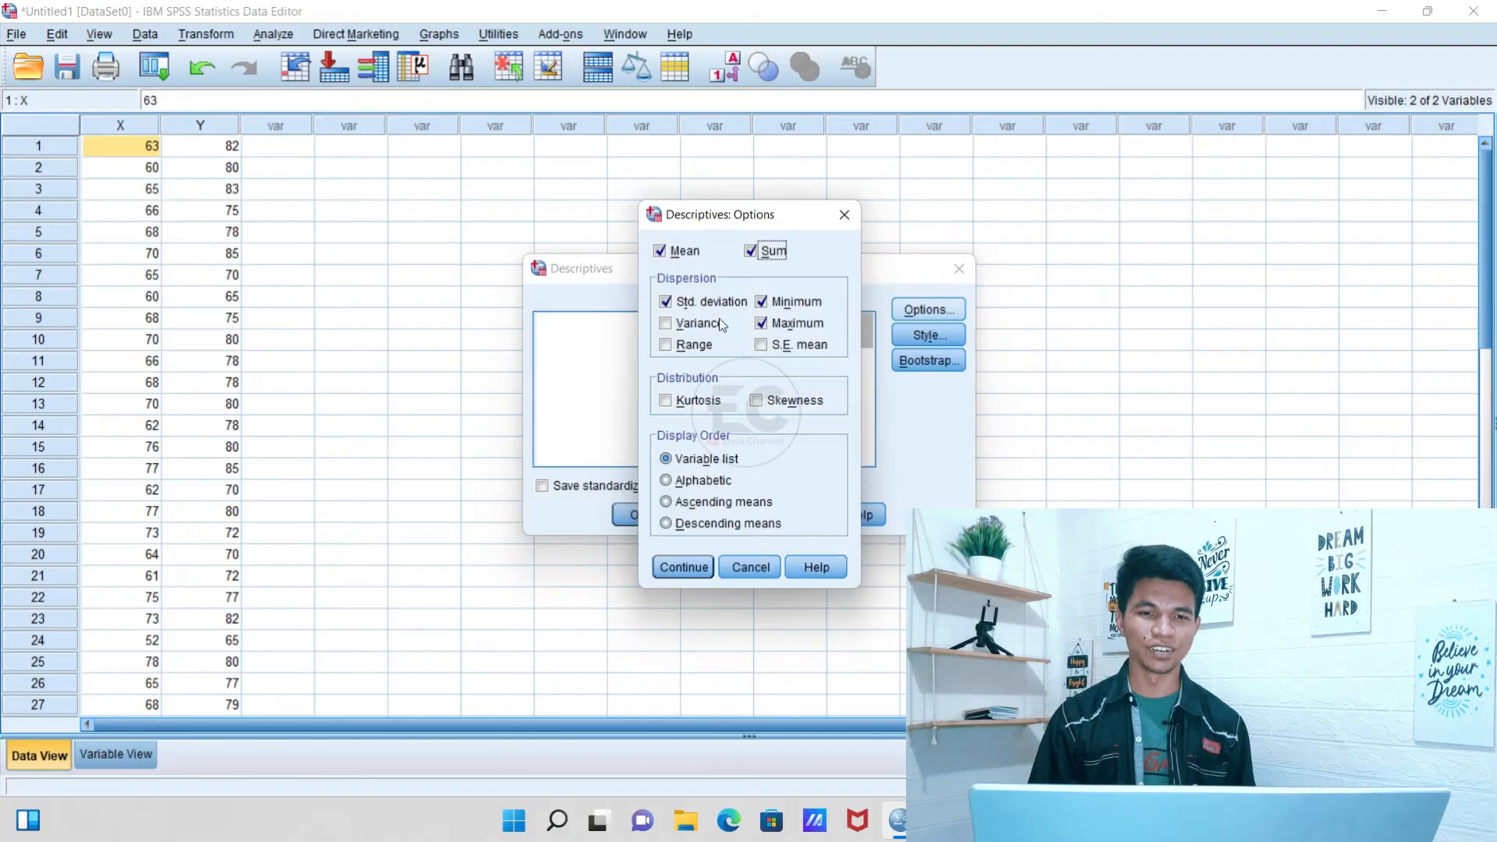
click(694, 570)
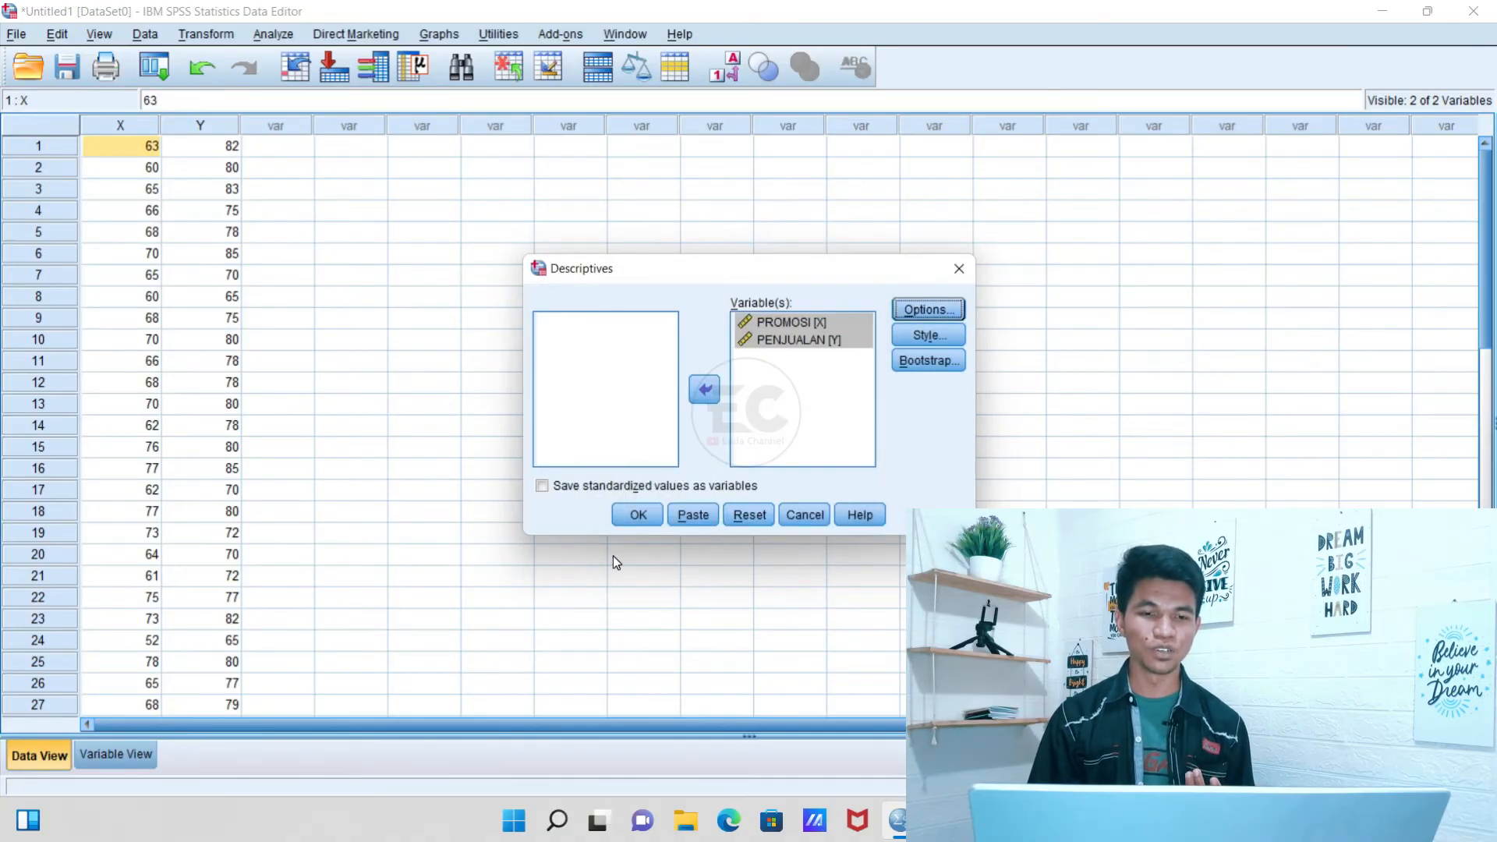
click(621, 517)
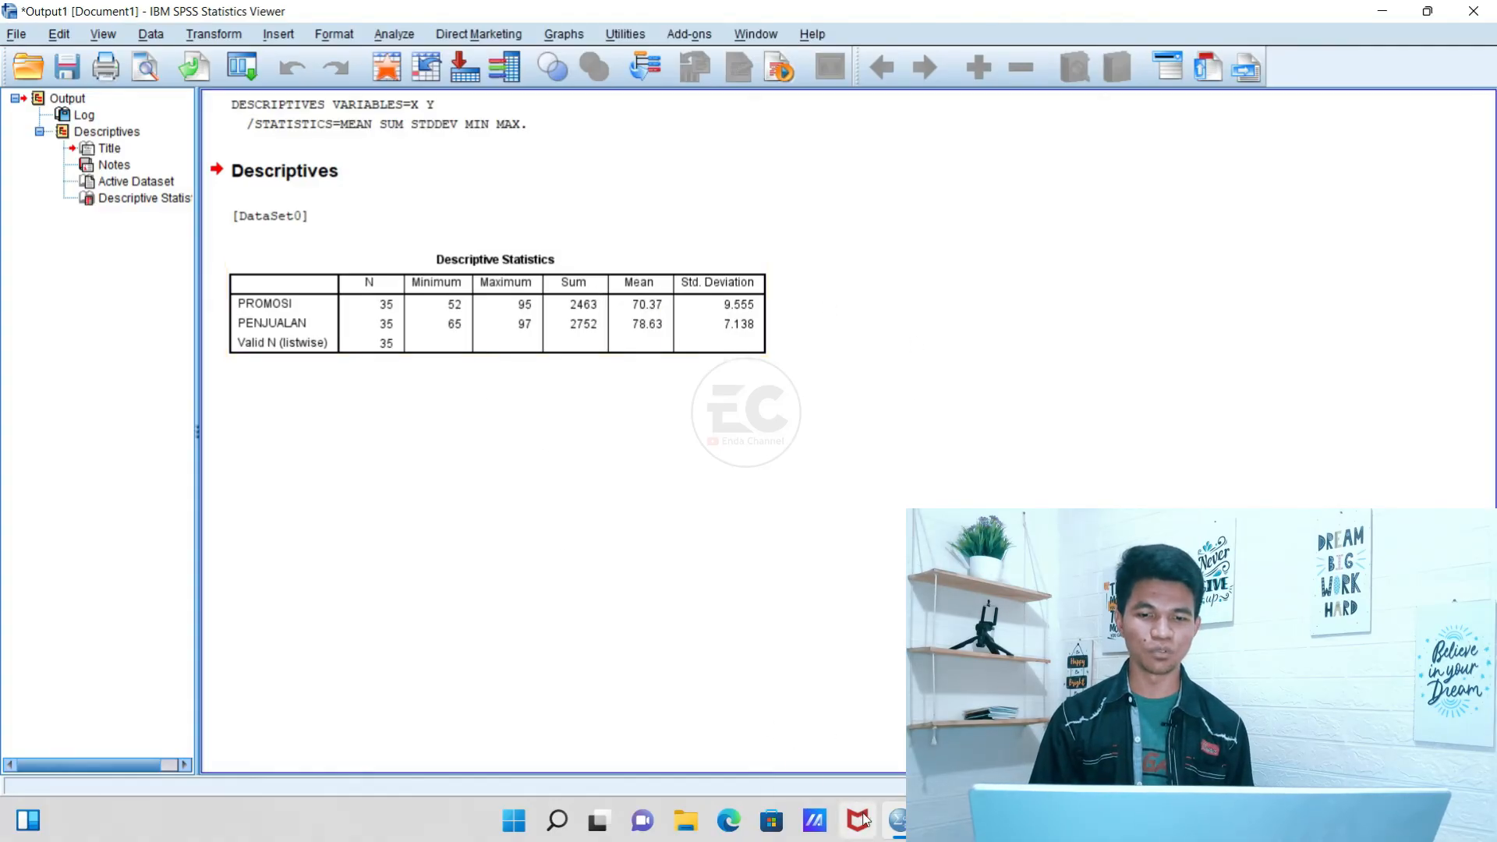
Return to the Data Editor and set up a Linear Regression with PROMOSI [X] as independent and PENJUALAN [Y] as dependent variable
mouse_move(865, 817)
click(778, 704)
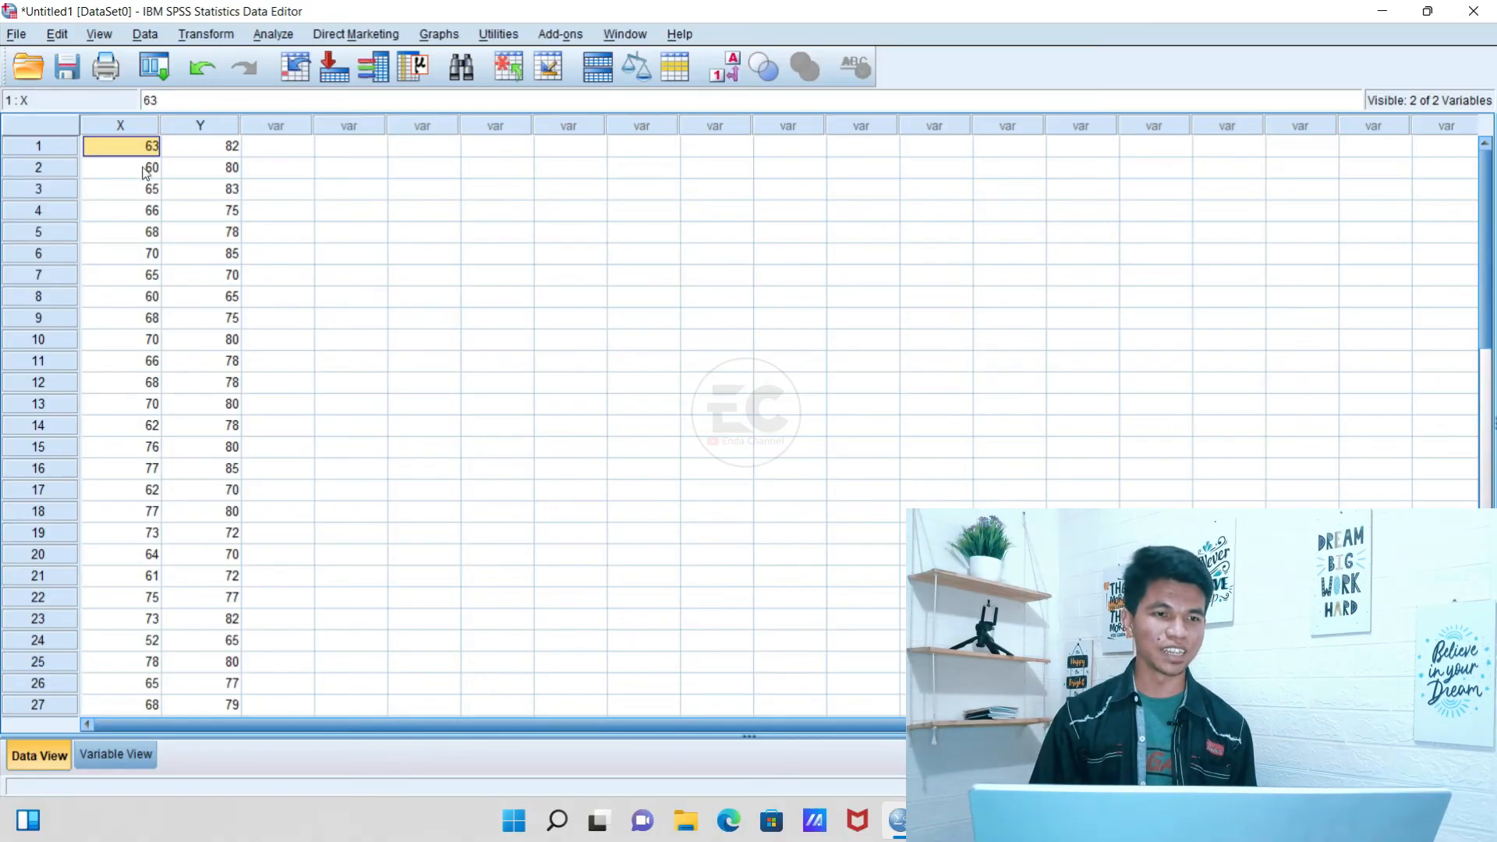
click(273, 35)
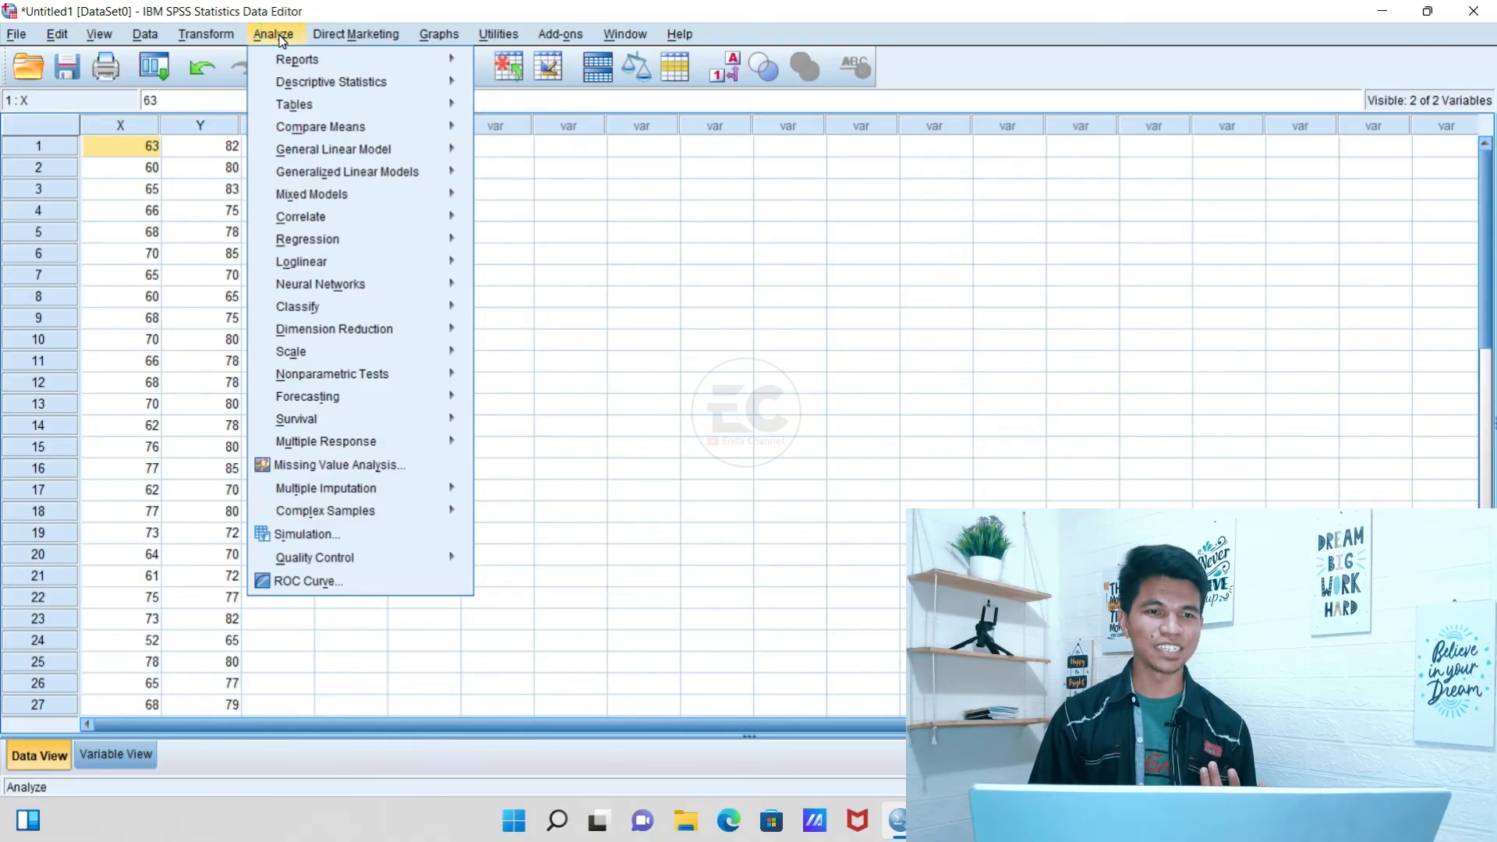
mouse_move(338, 91)
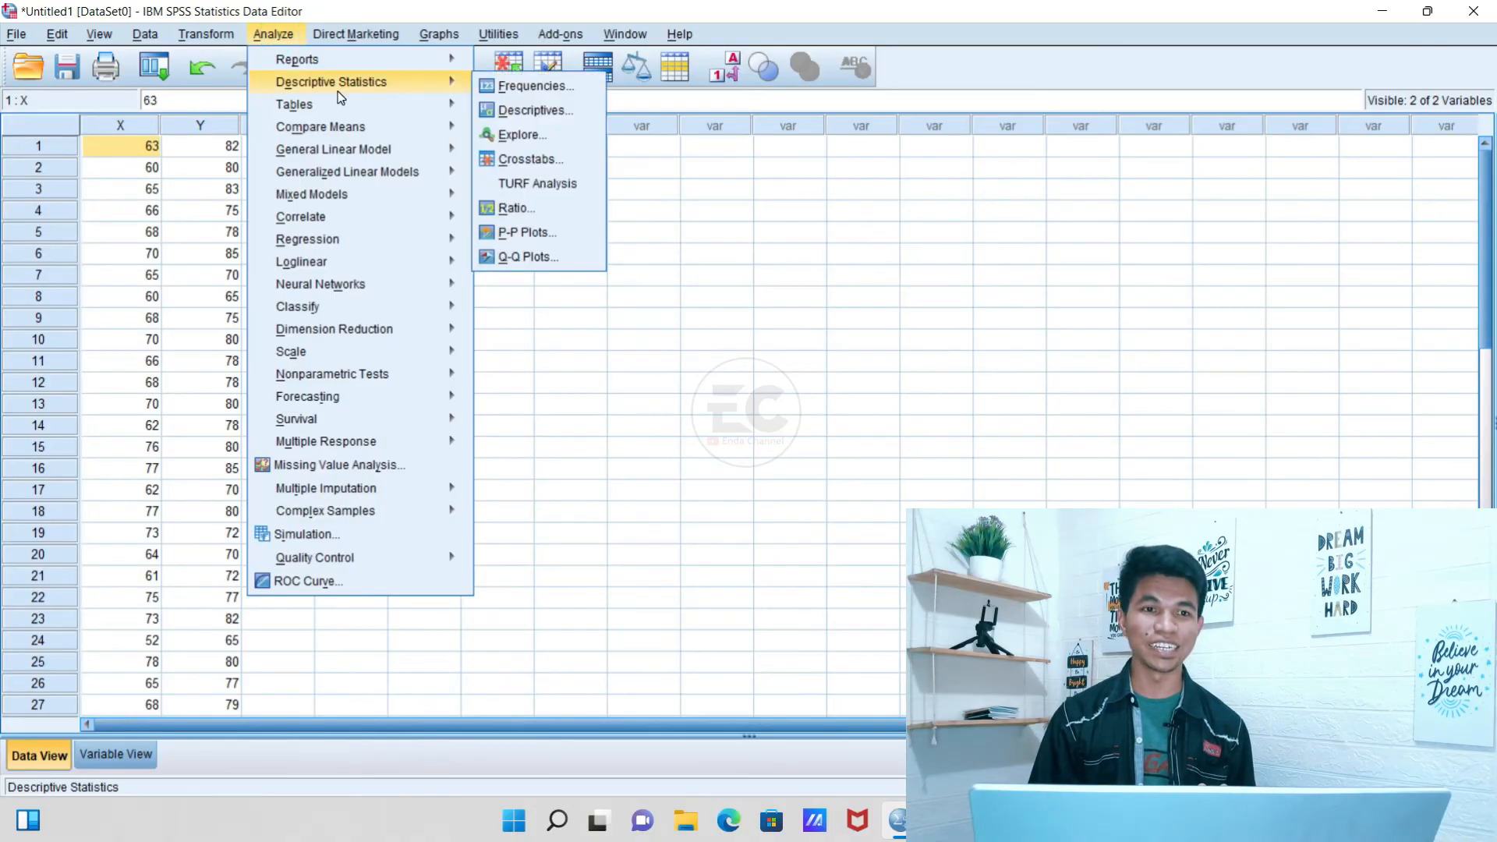
click(284, 36)
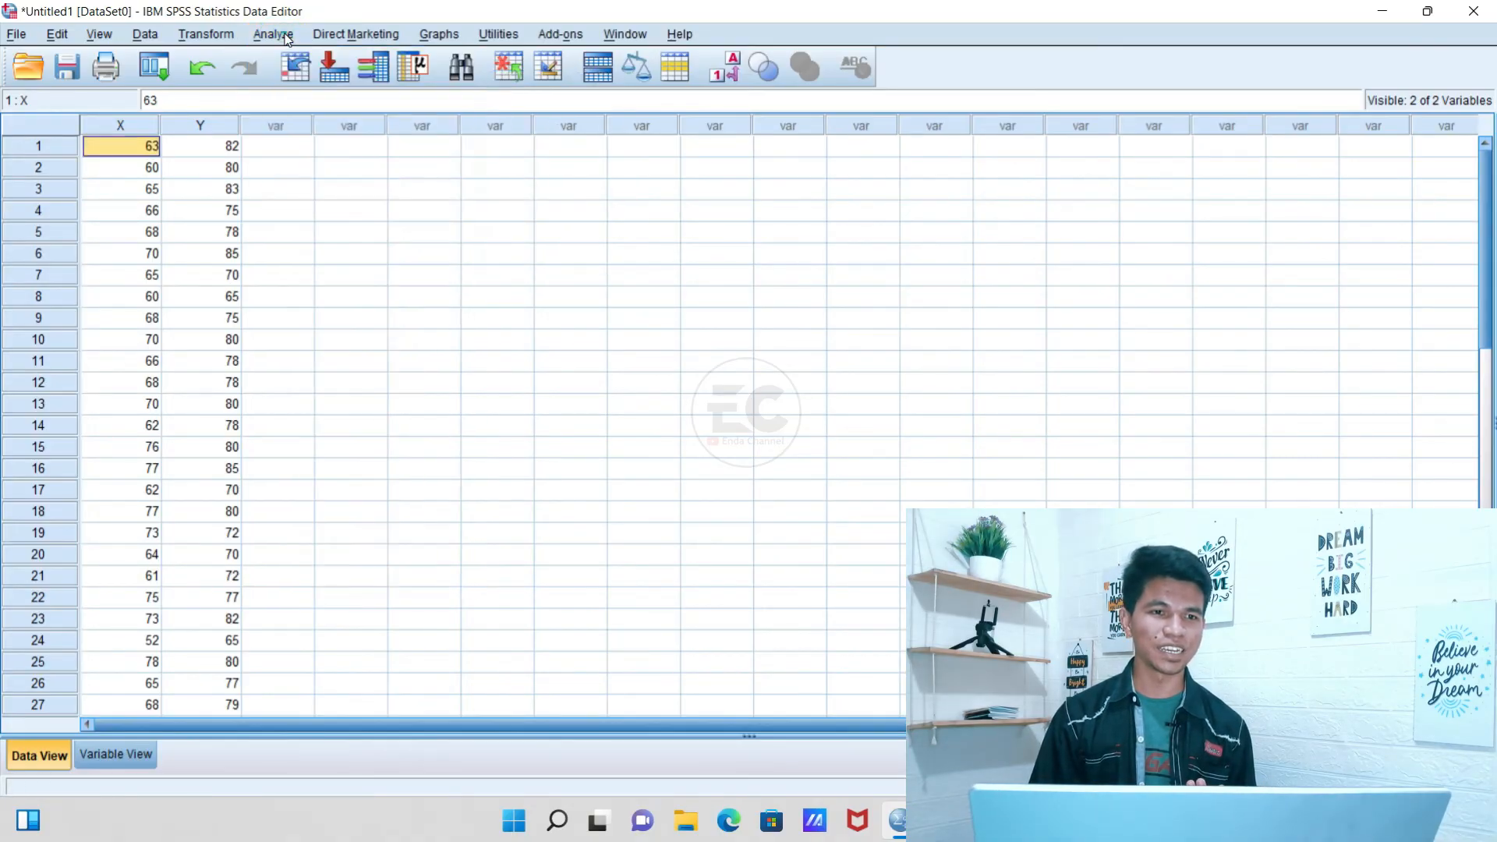
click(283, 35)
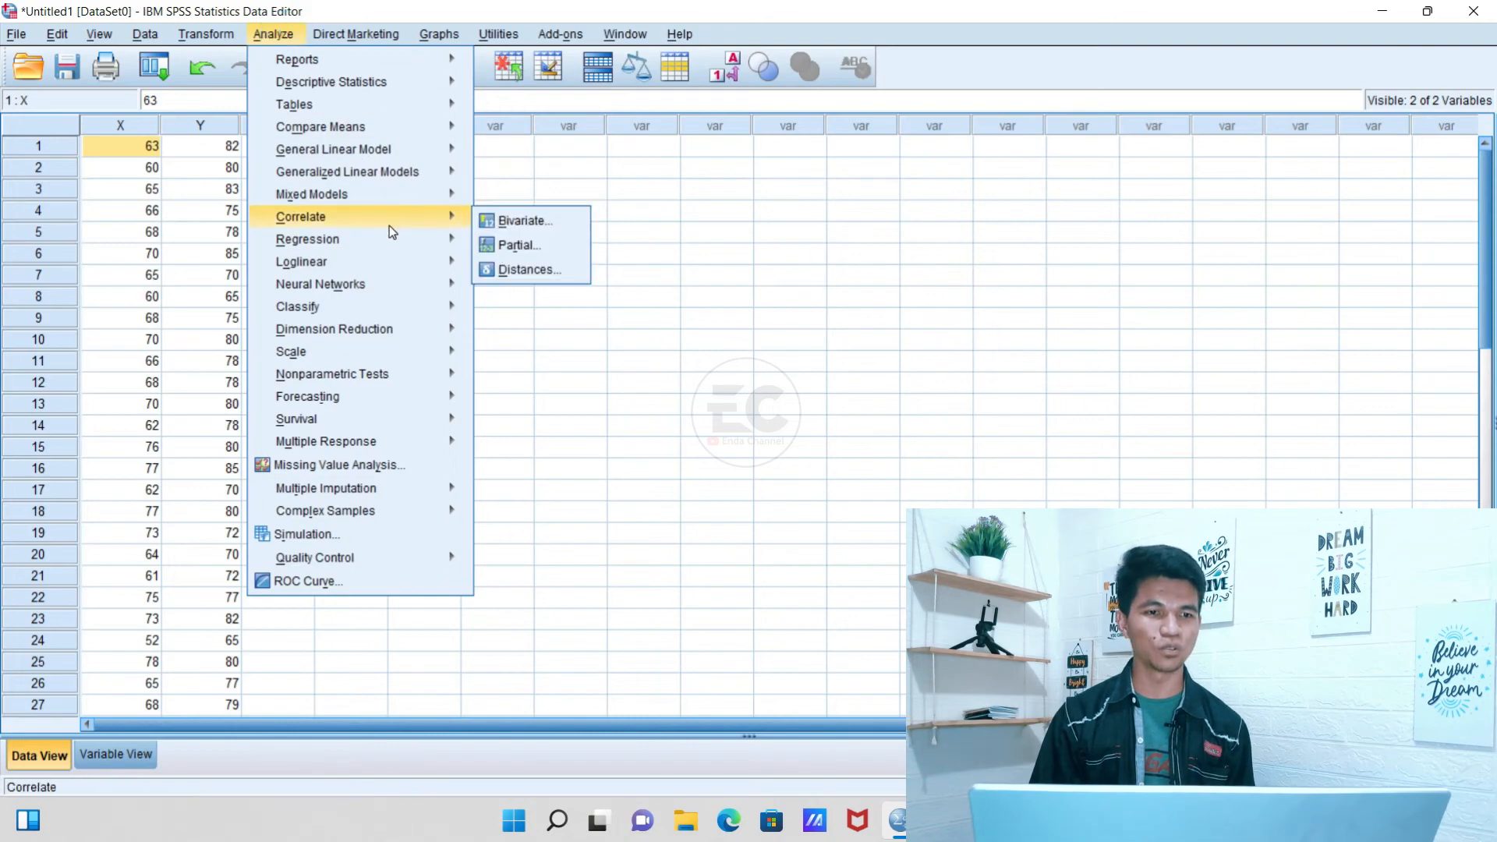
mouse_move(377, 240)
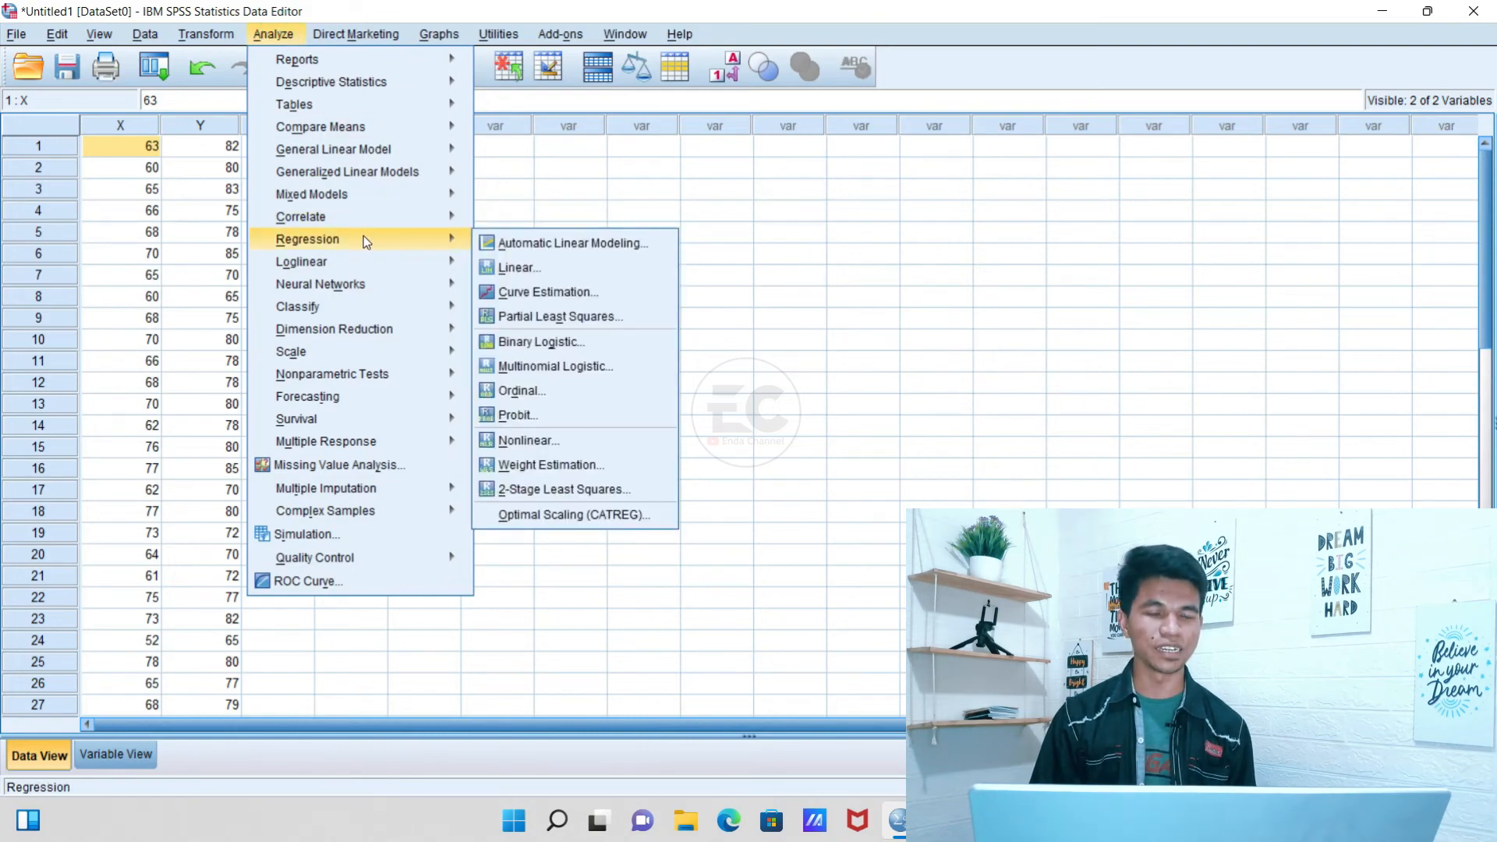
click(535, 269)
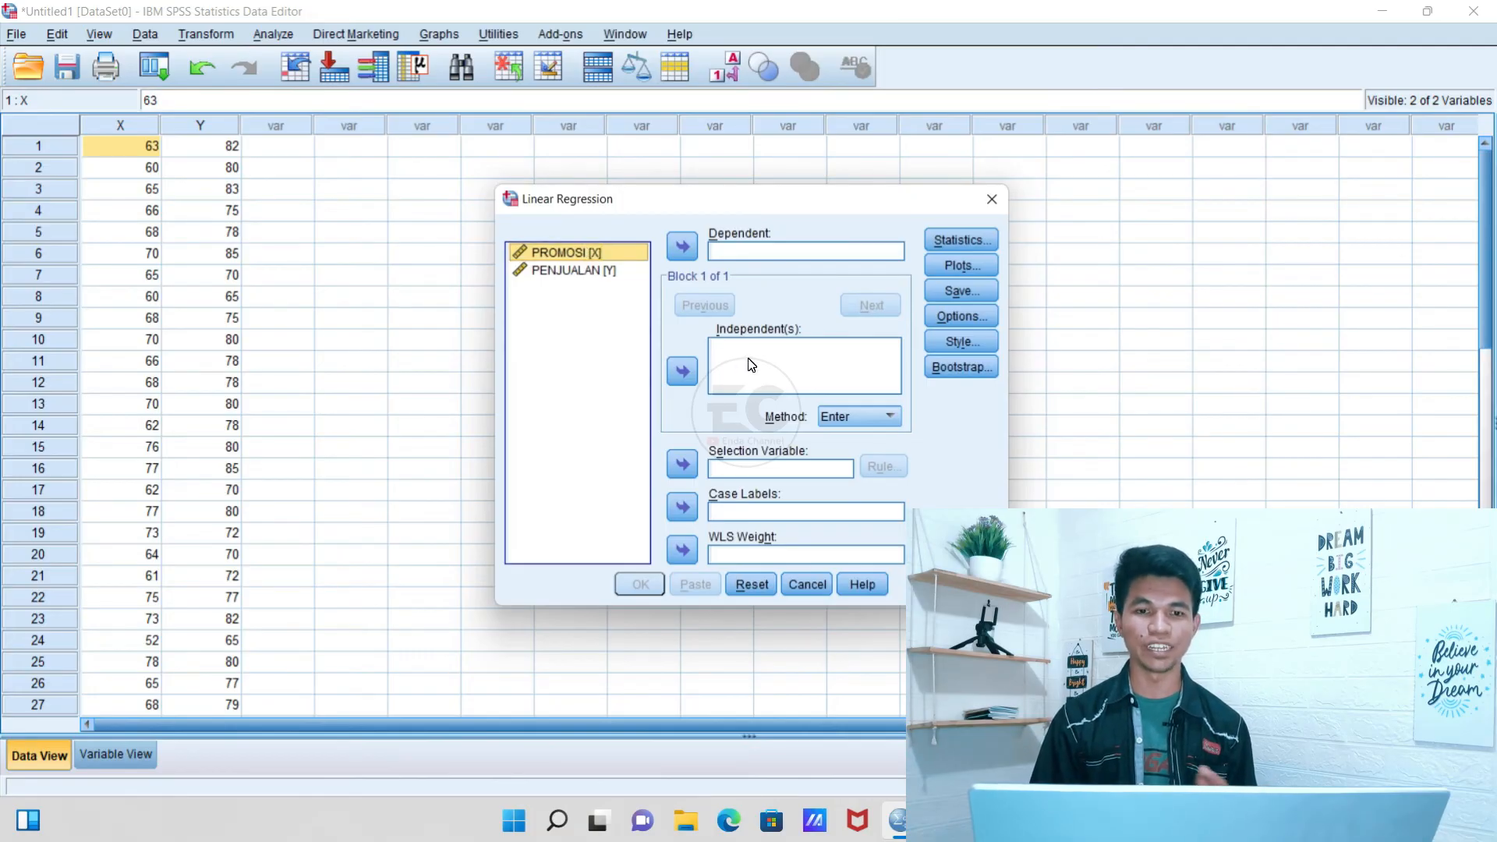
click(683, 372)
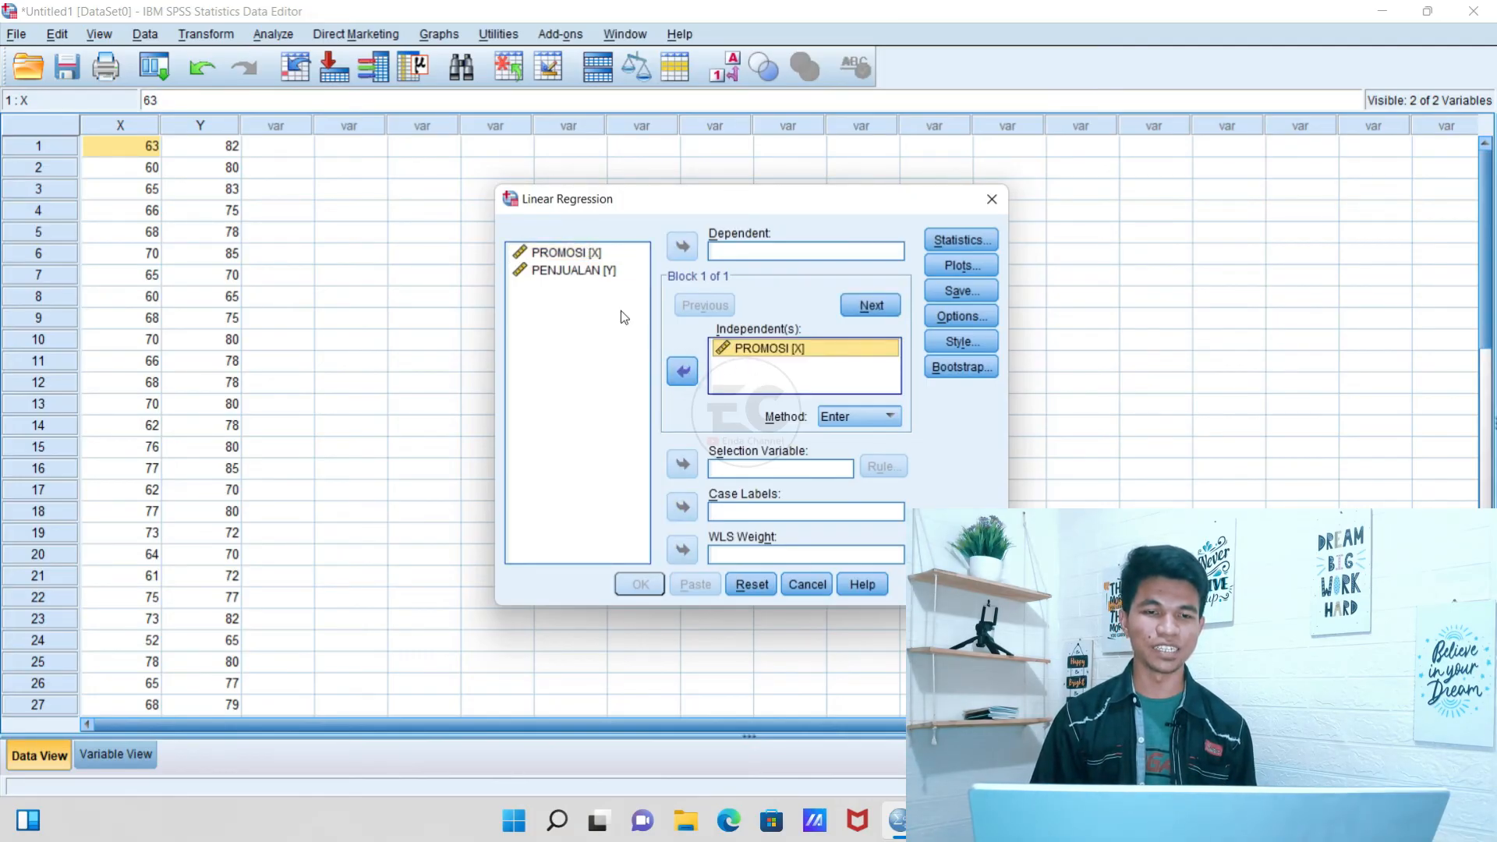
click(558, 273)
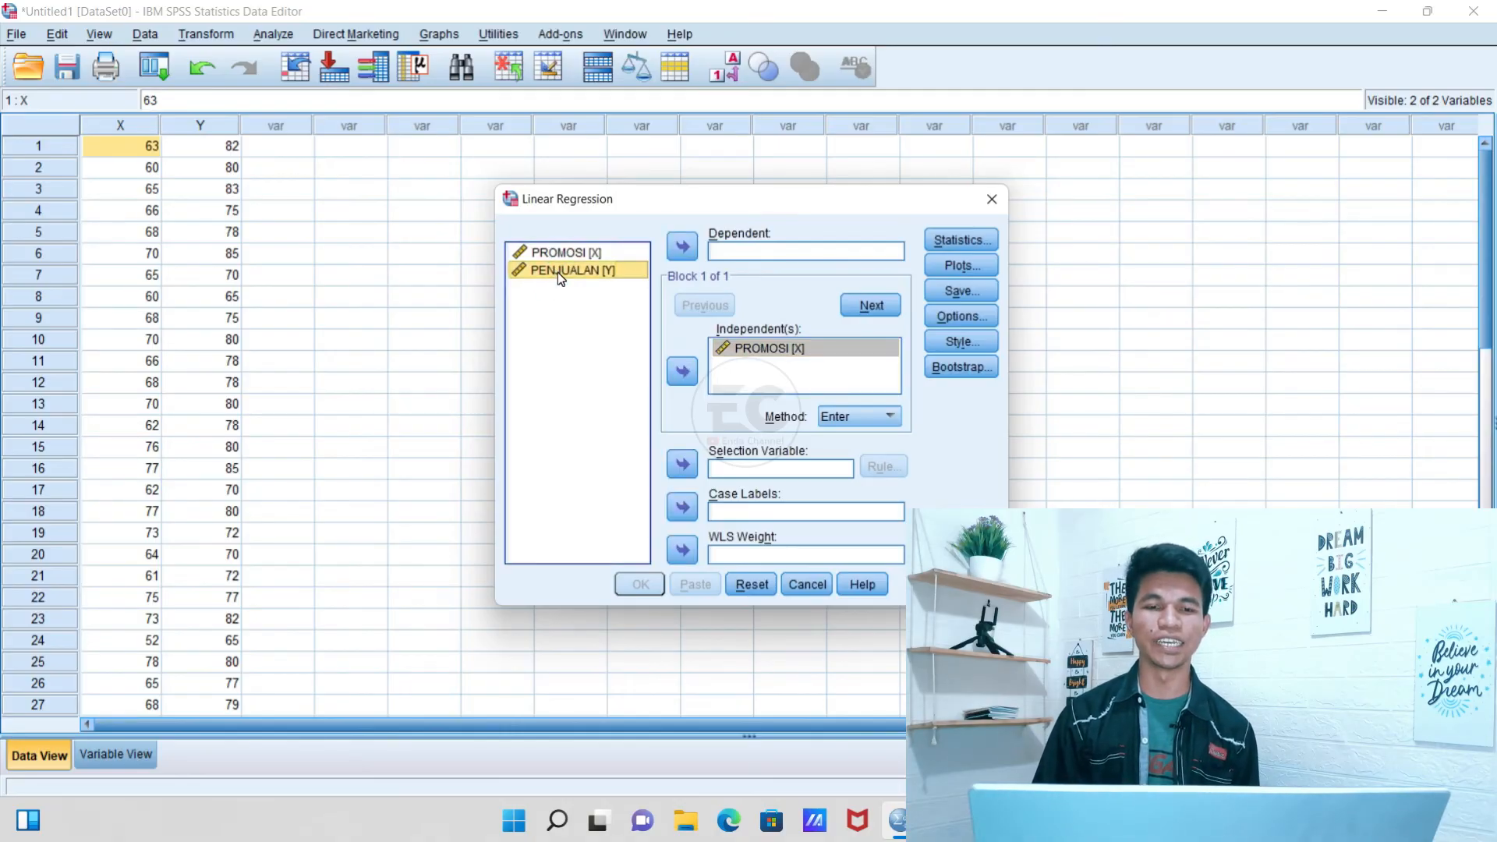
click(685, 251)
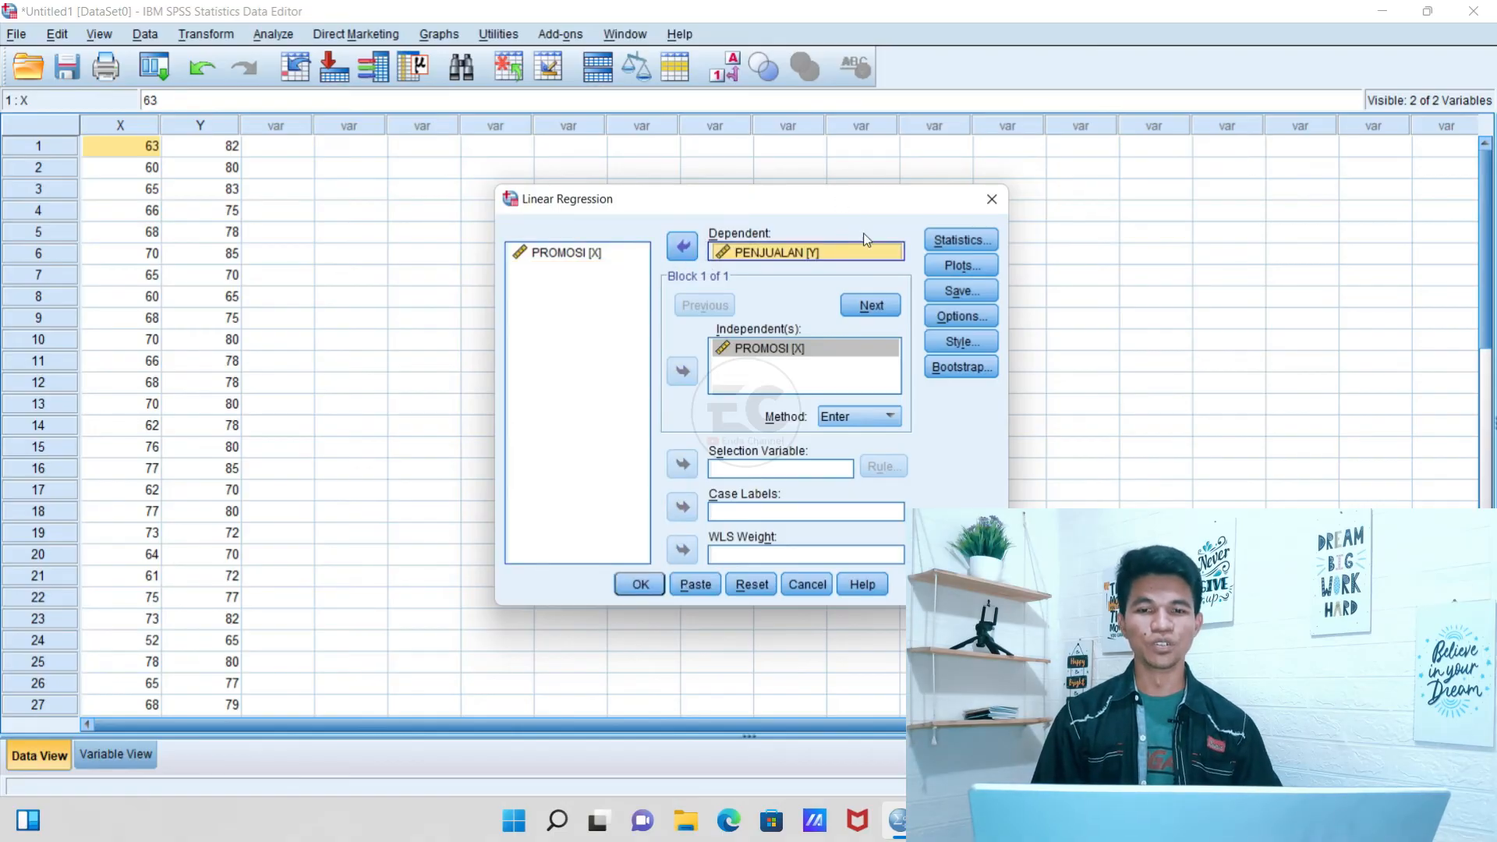
Add Durbin-Watson and Collinearity diagnostics to the statistics computed by the linear regression
click(959, 243)
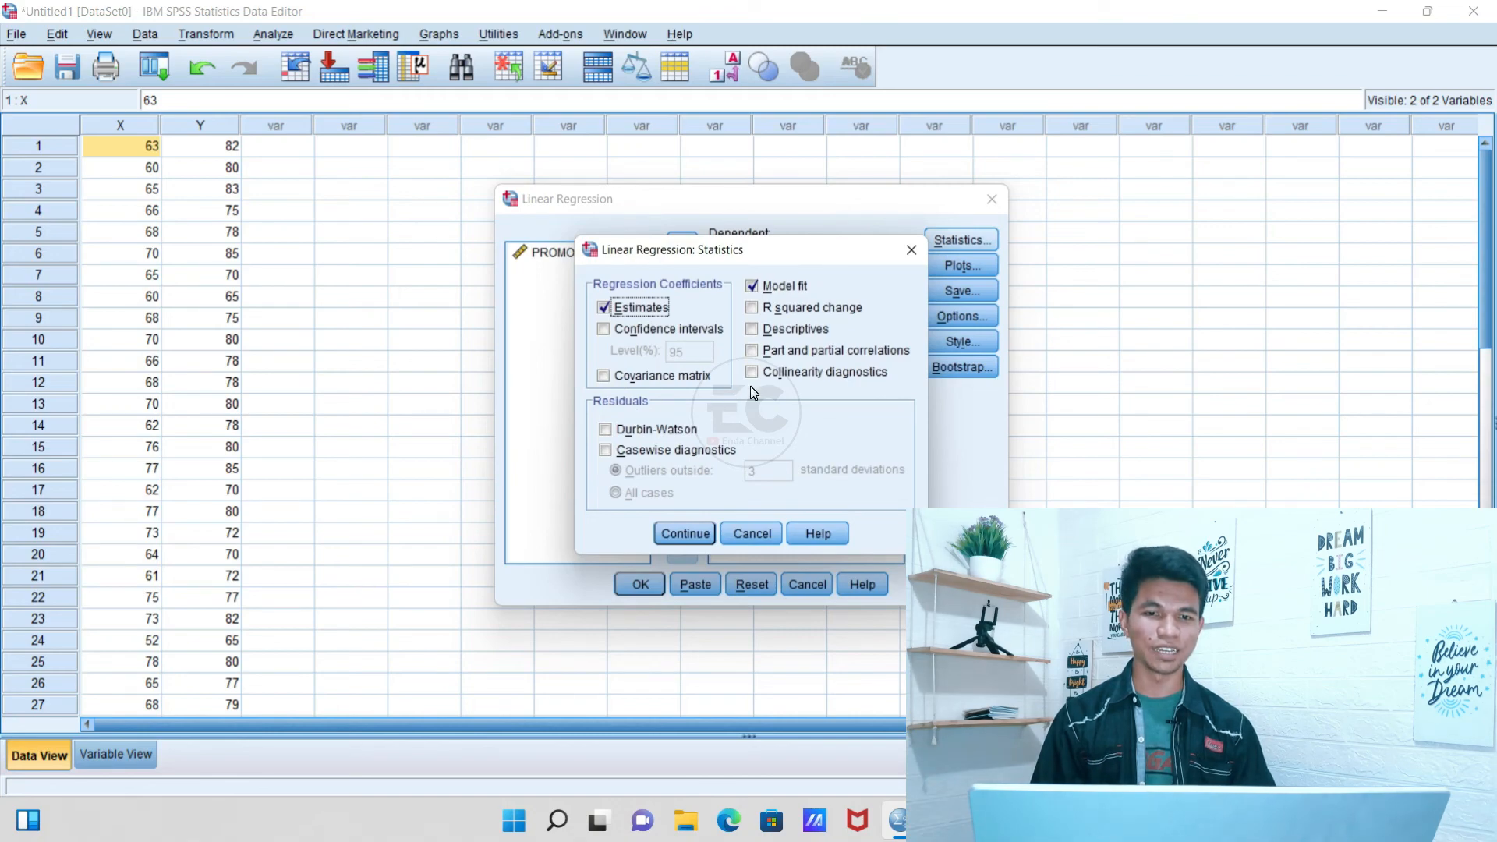
click(606, 434)
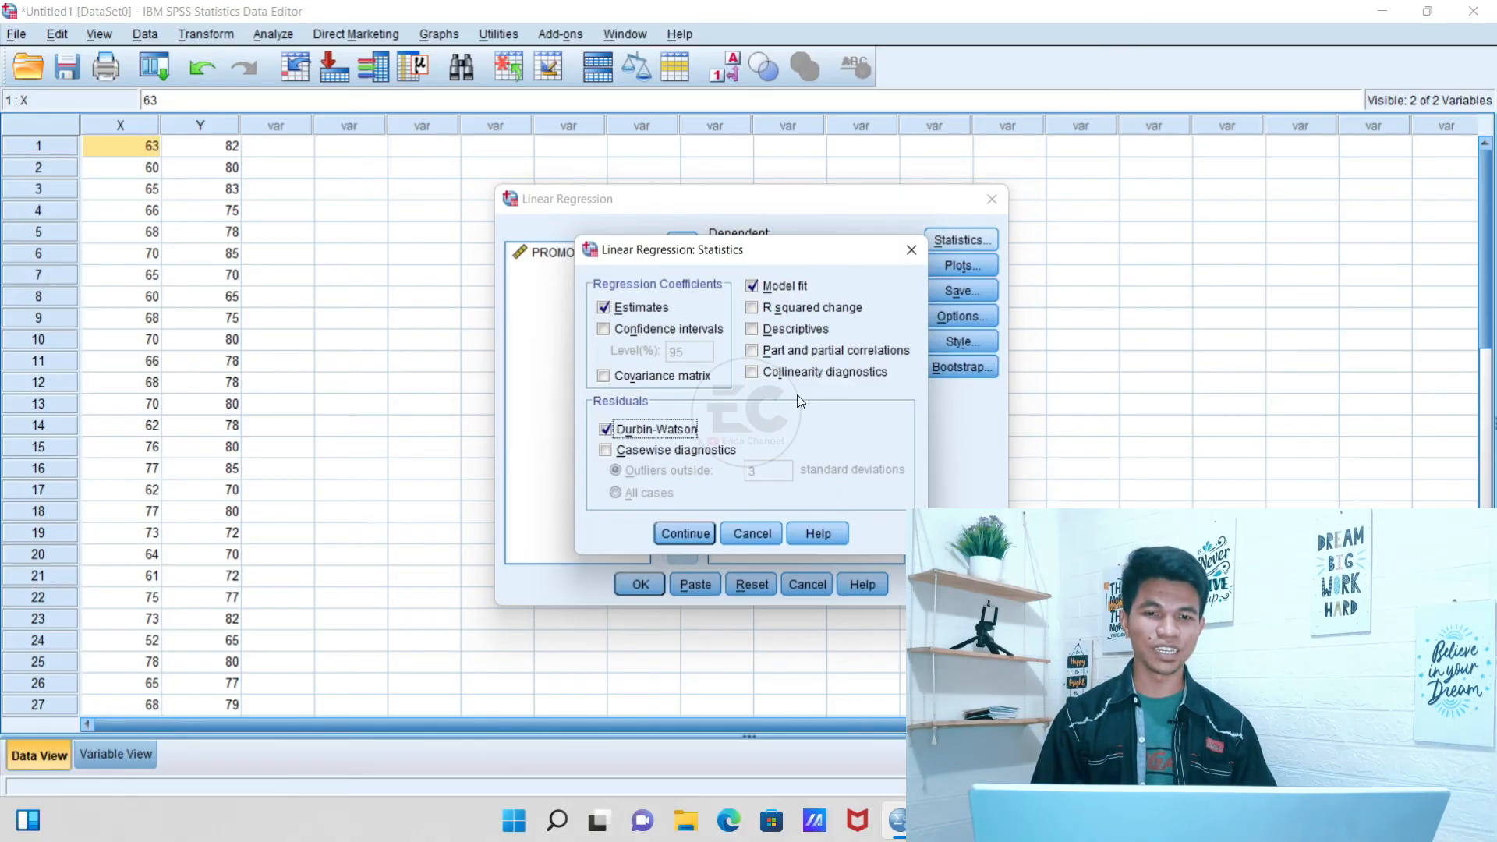
click(753, 373)
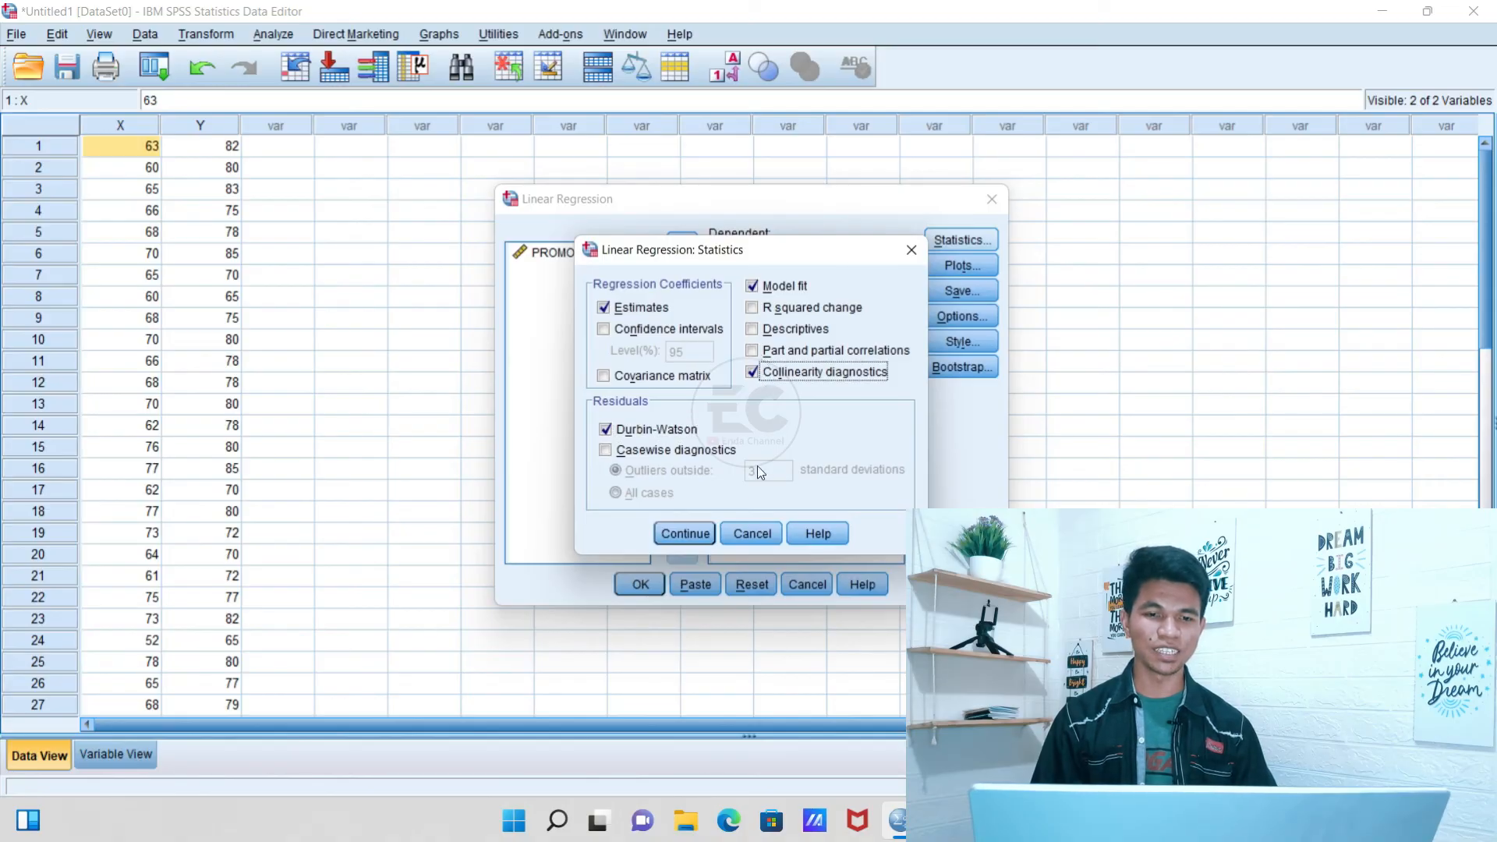
click(681, 534)
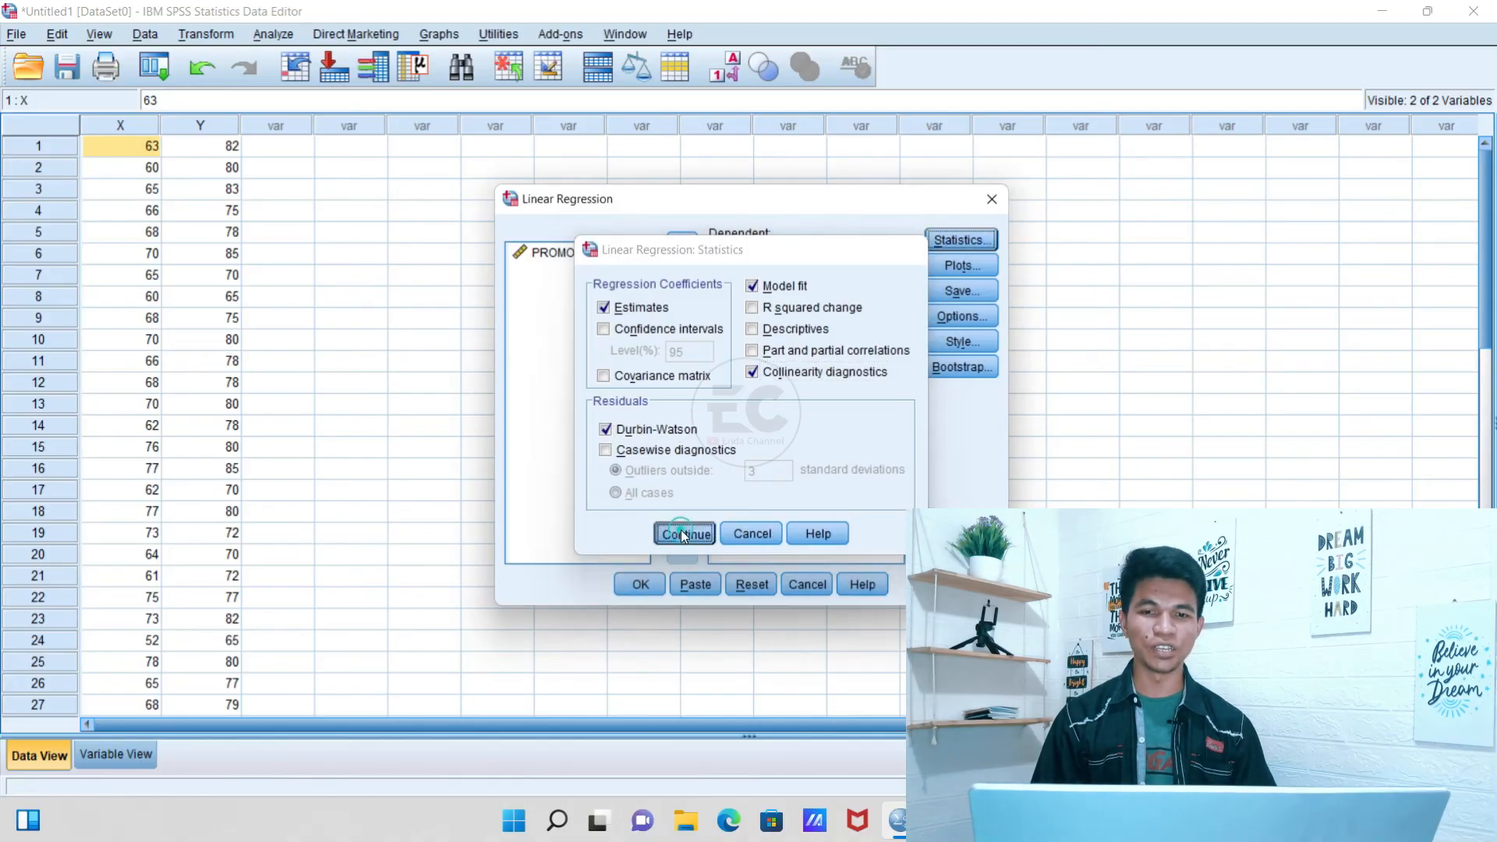
Include a normal probability plot of the standardized residuals in the linear regression and run the analysis
click(963, 269)
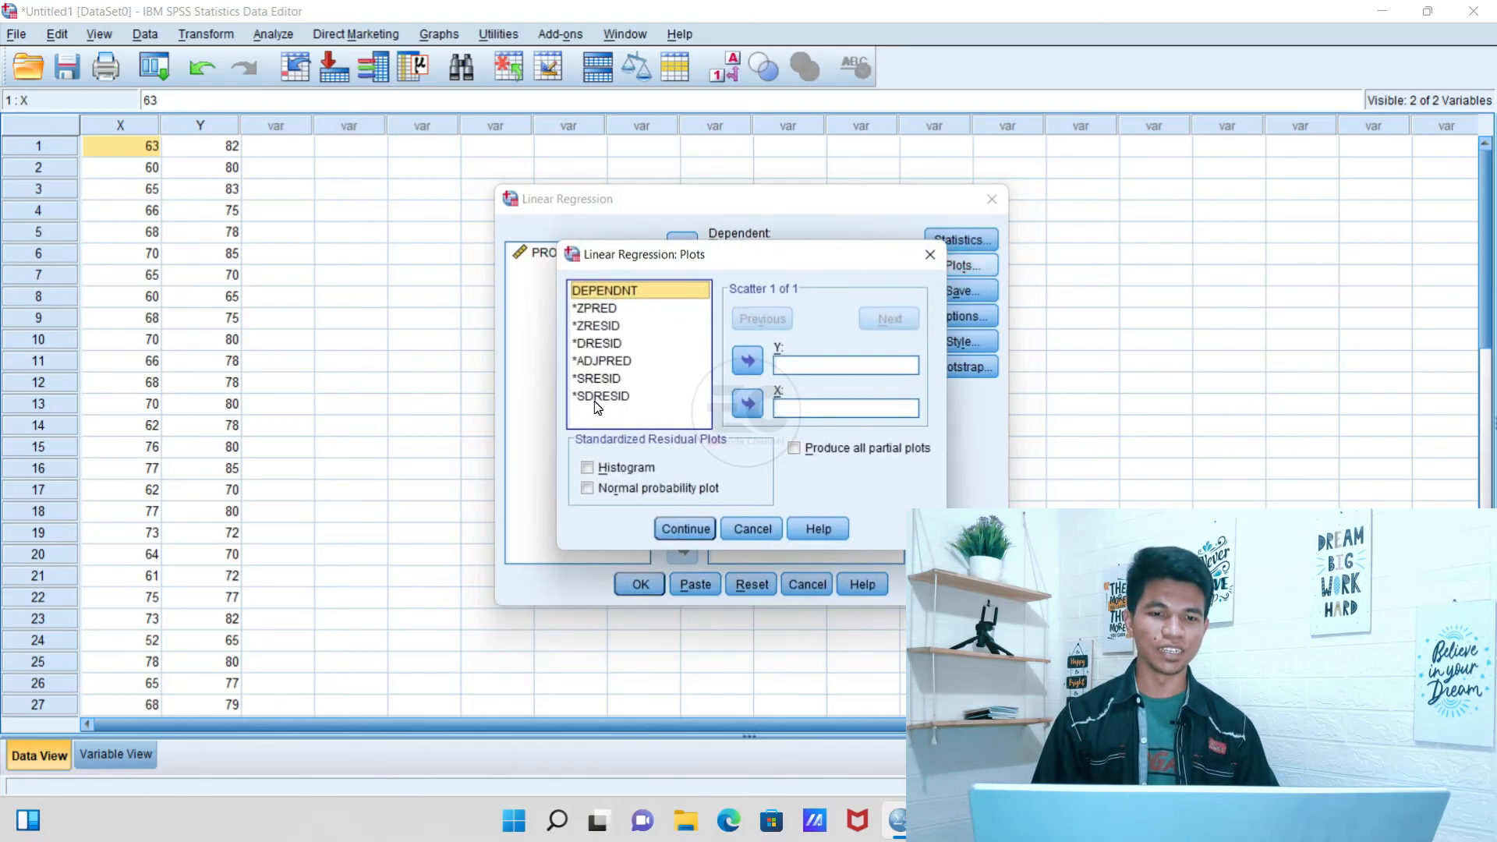
click(588, 489)
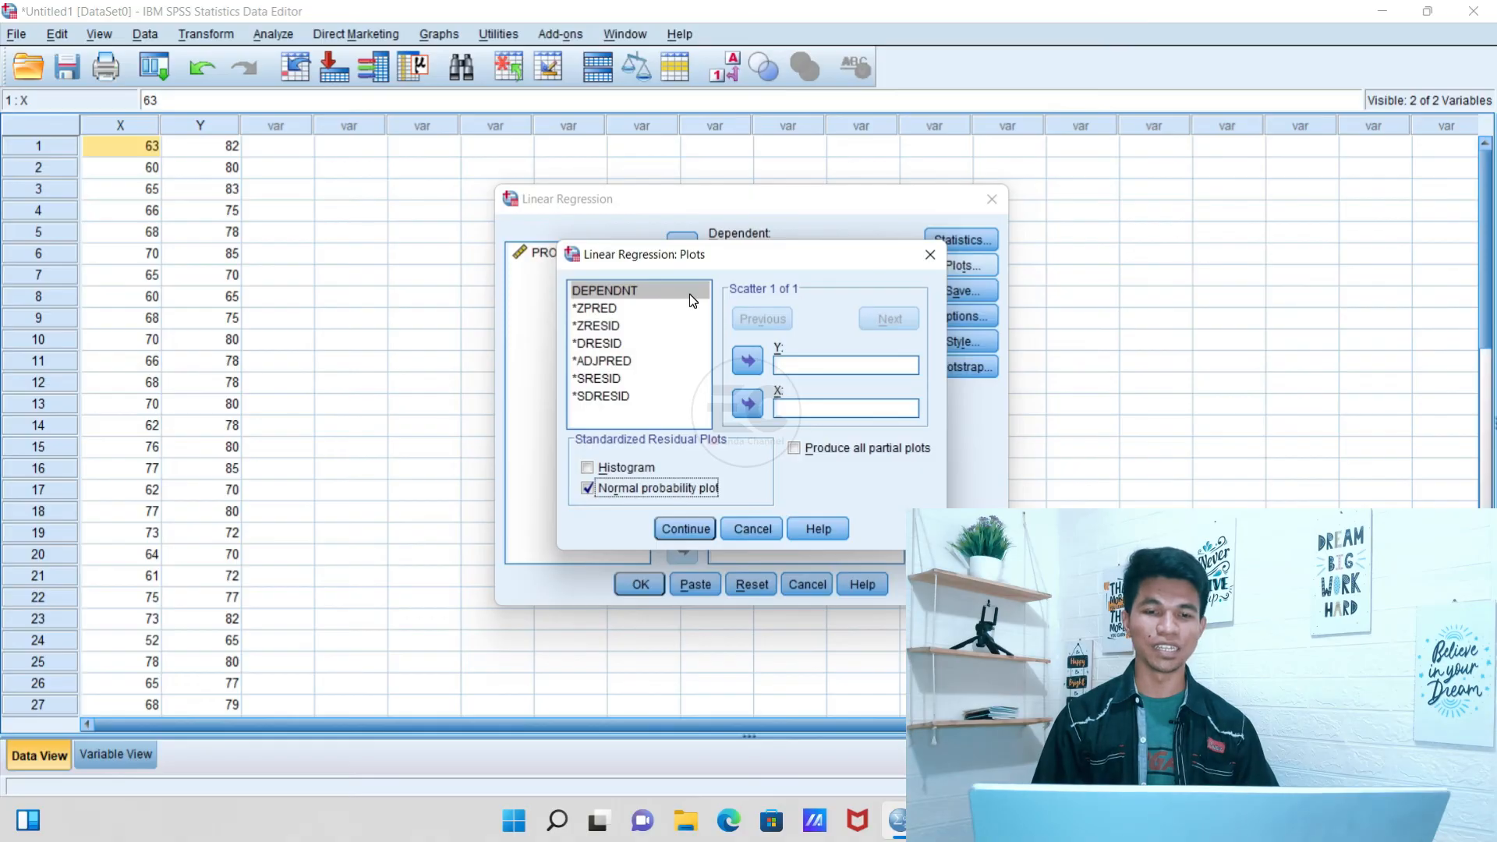
click(687, 529)
click(966, 291)
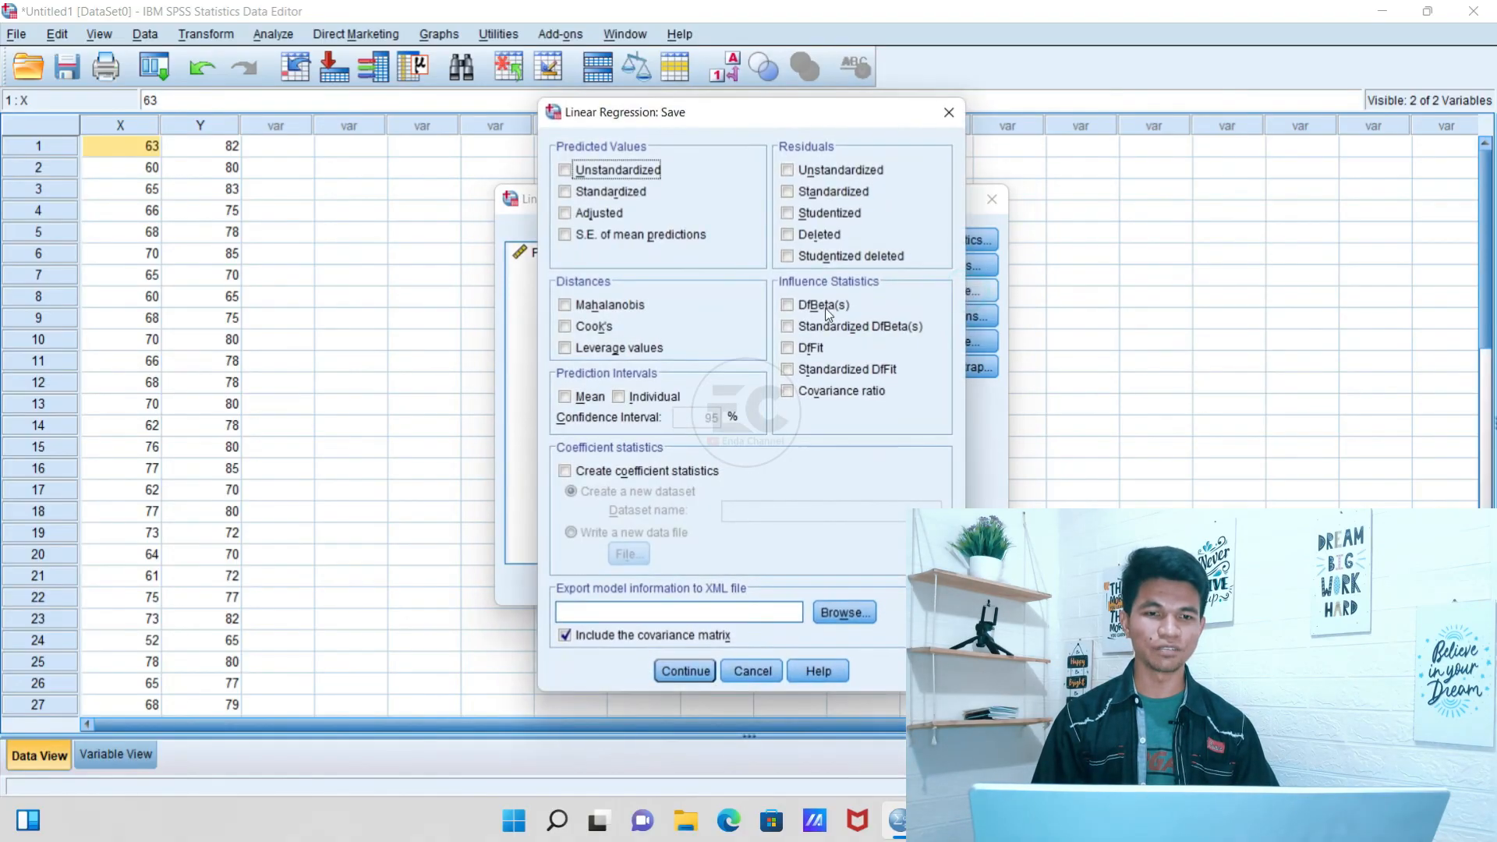
click(754, 670)
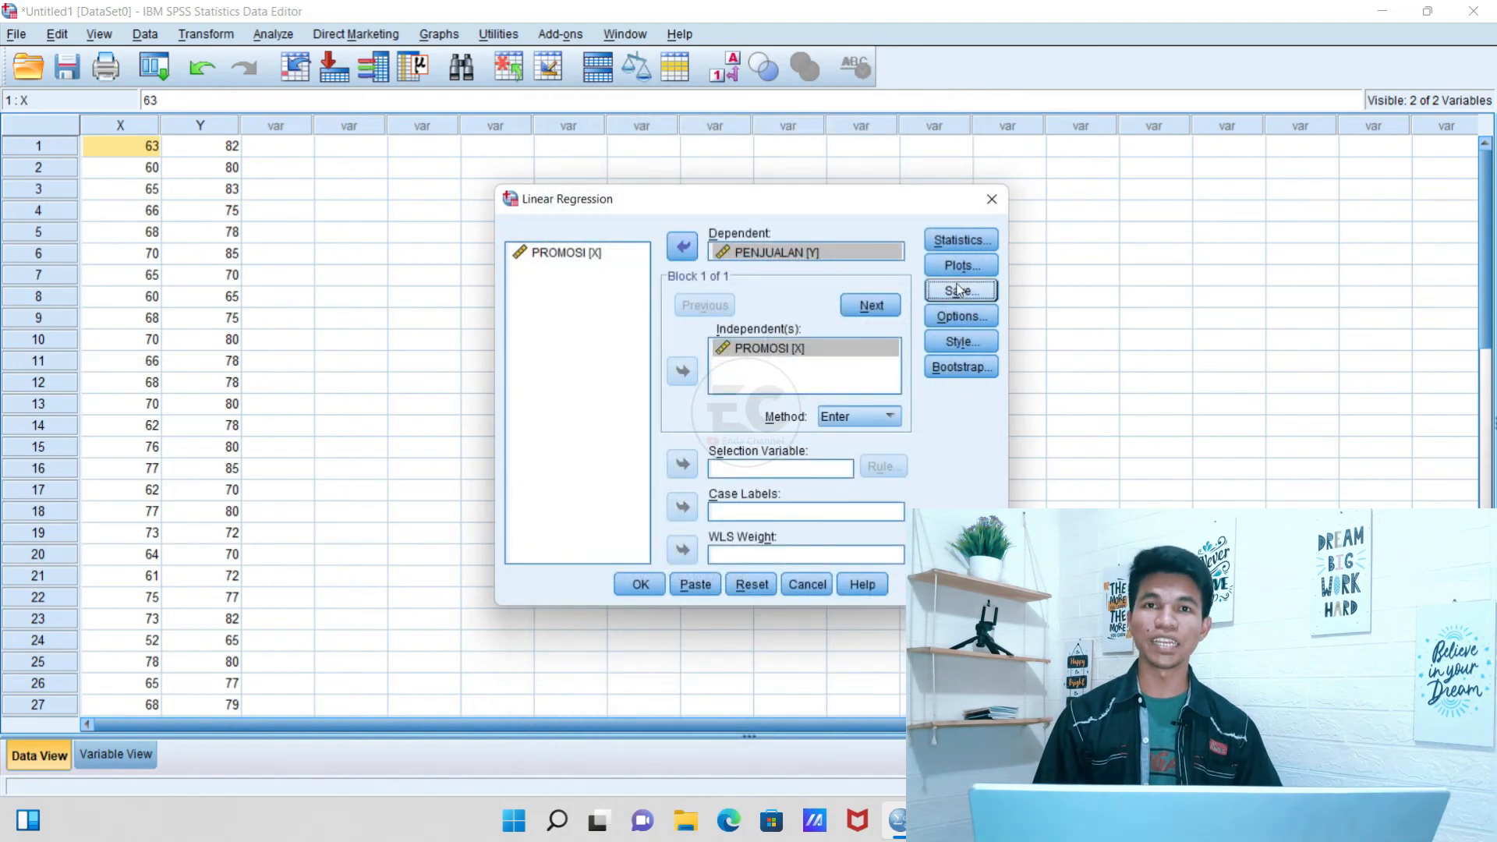
click(641, 585)
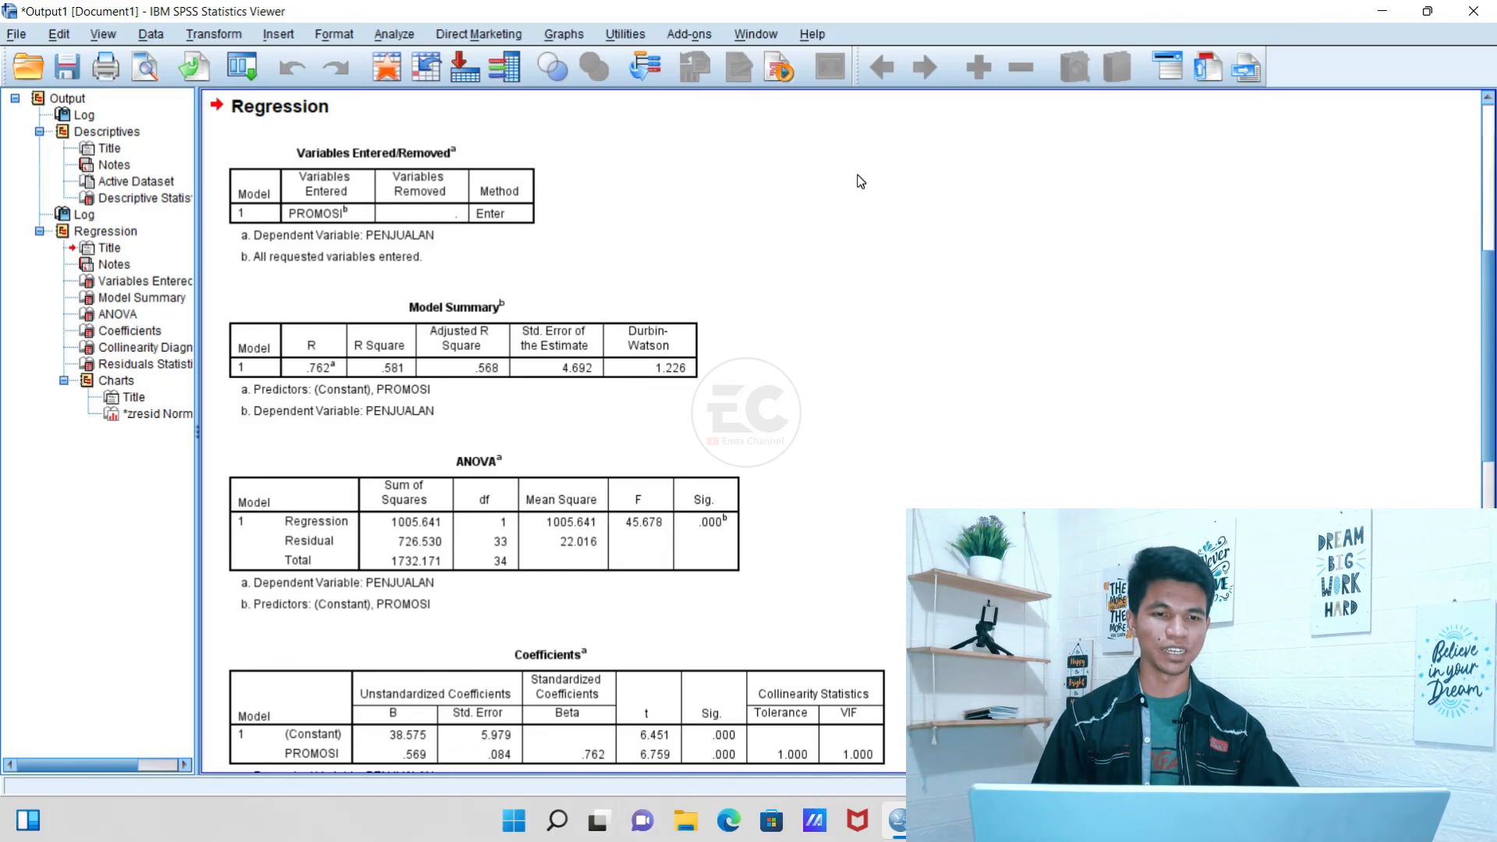
Review the regression output, including the Normal P-P Plot and the ANOVA and Coefficients tables
scroll(857, 181, up, 2)
scroll(858, 181, down, 15)
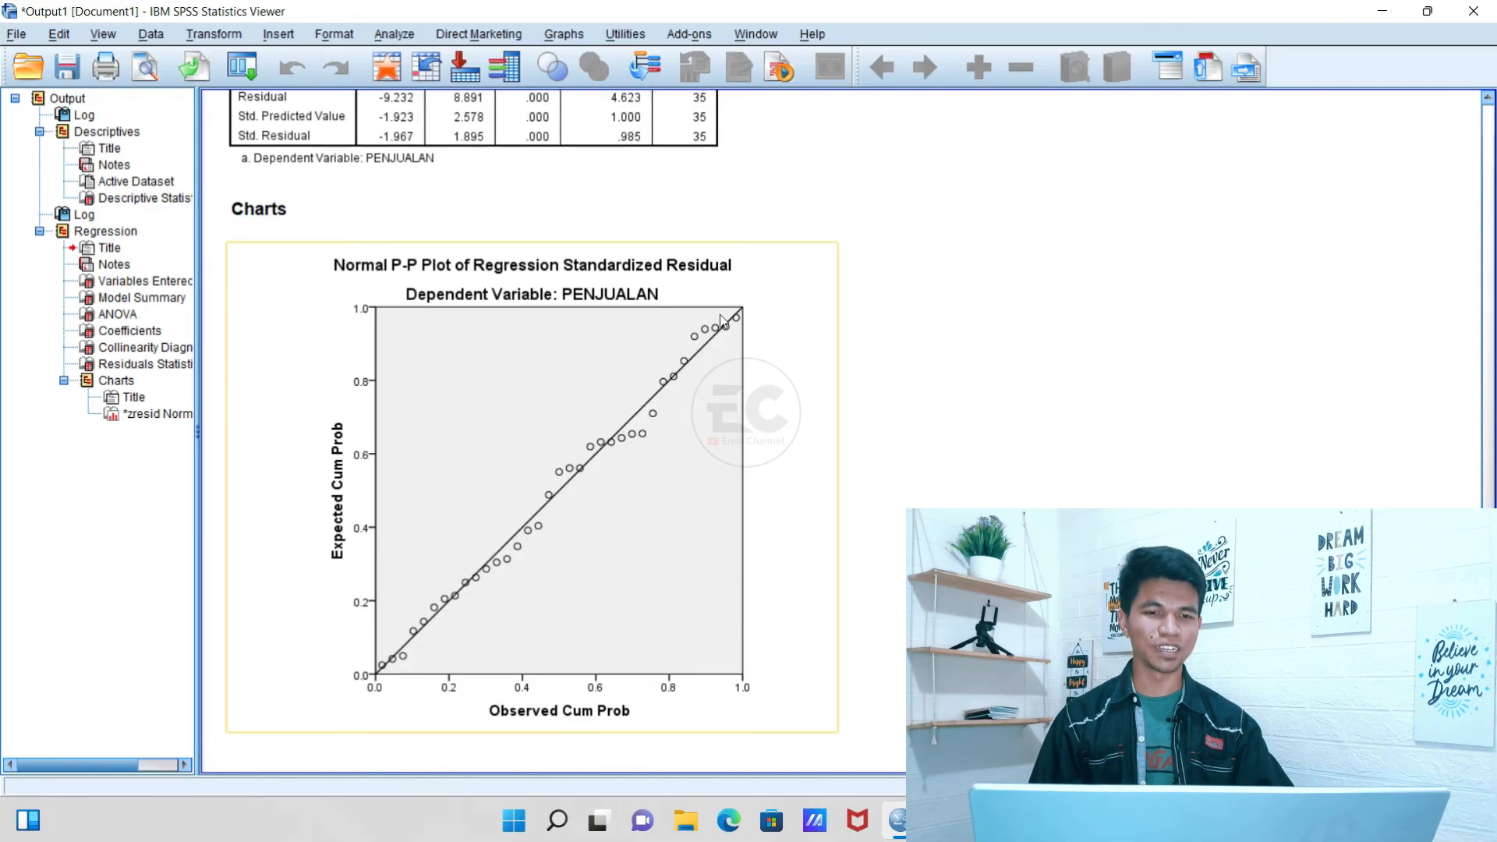
click(516, 385)
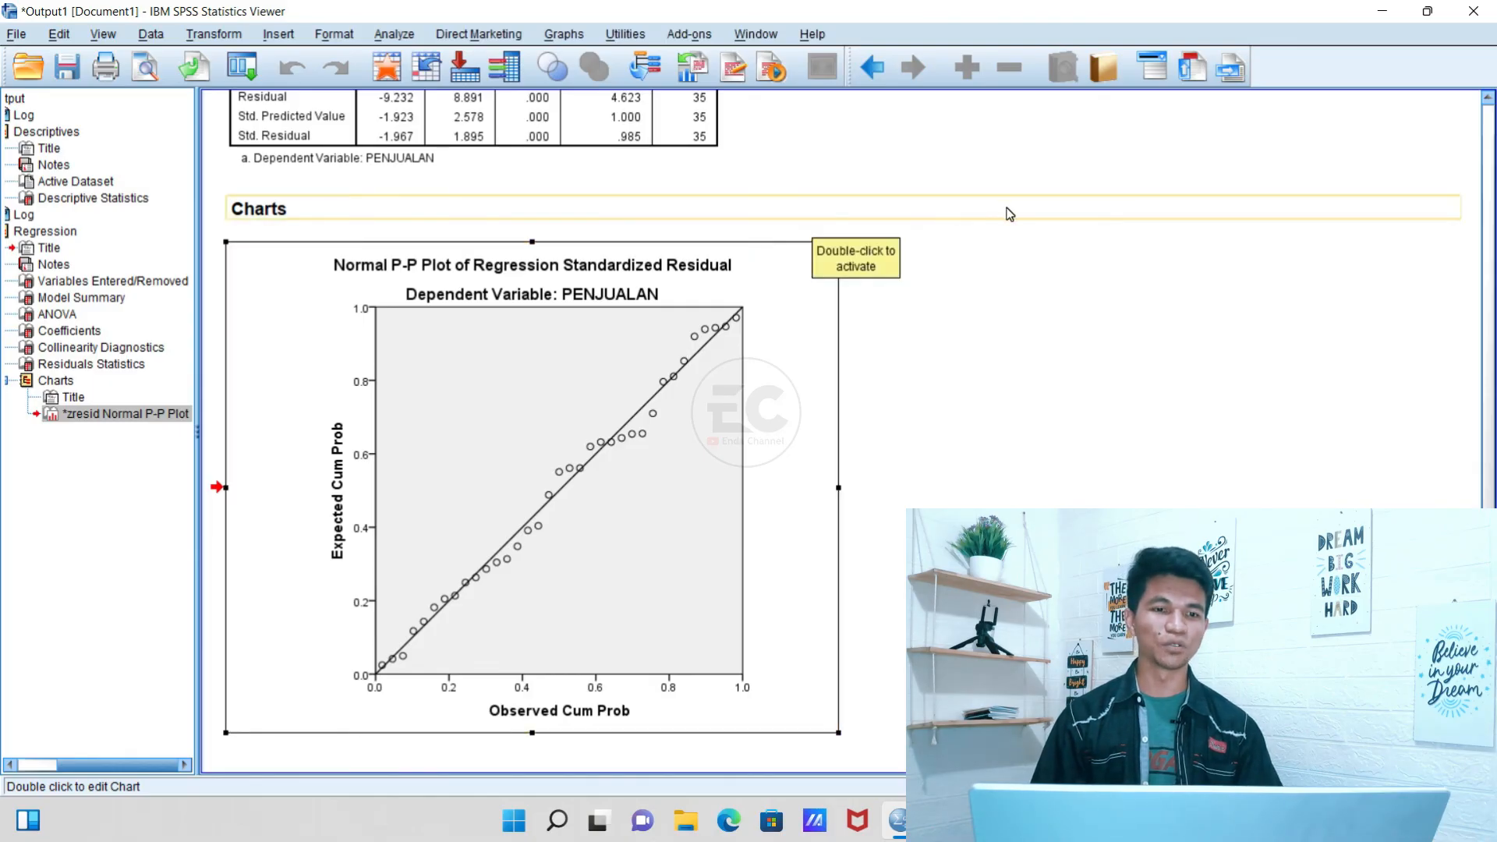
scroll(615, 331, up, 10)
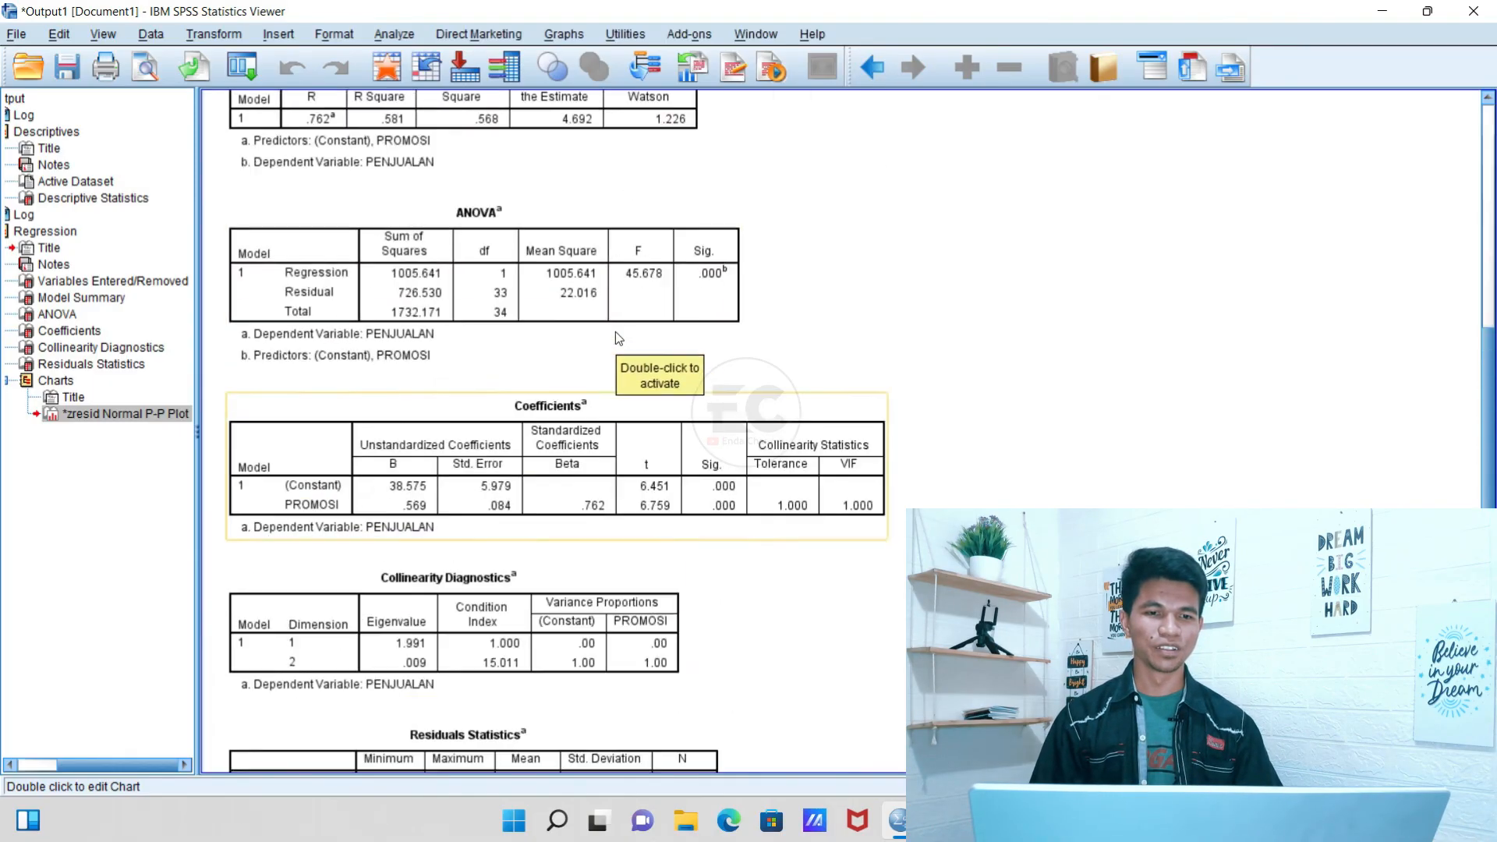